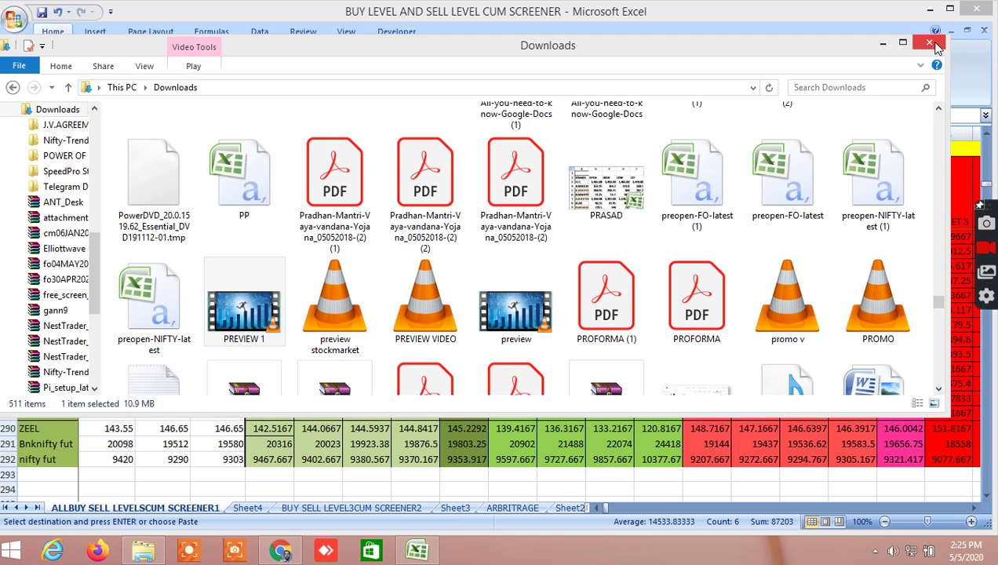
# Close the Downloads folder window and compare the worksheet's Bnknifty fut and nifty fut rows with the NIFTY MAY FUT quote in Kite
pyautogui.click(930, 43)
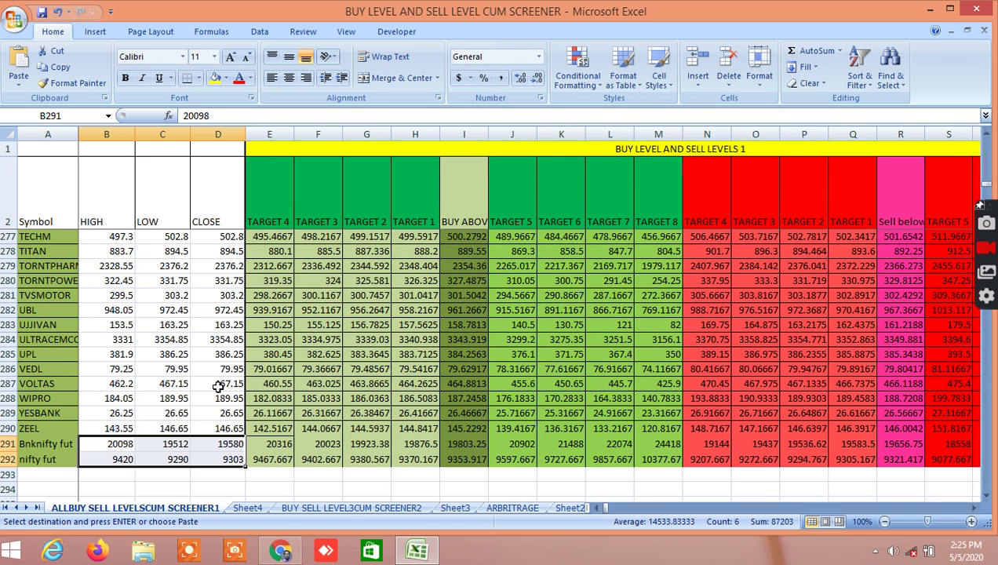
pyautogui.scroll(6, 218, 386)
pyautogui.scroll(-3, 216, 382)
pyautogui.scroll(-4, 216, 380)
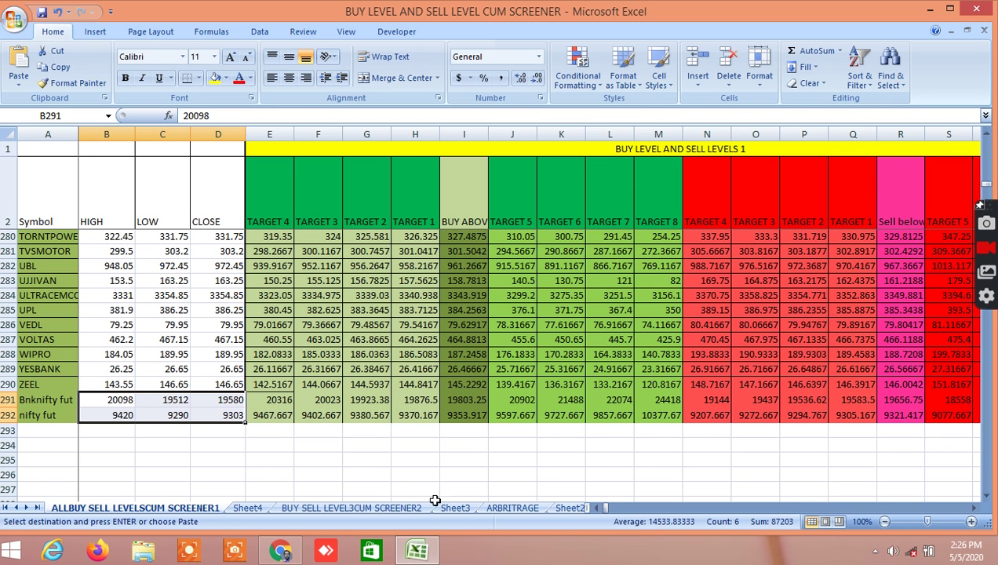
pyautogui.click(297, 550)
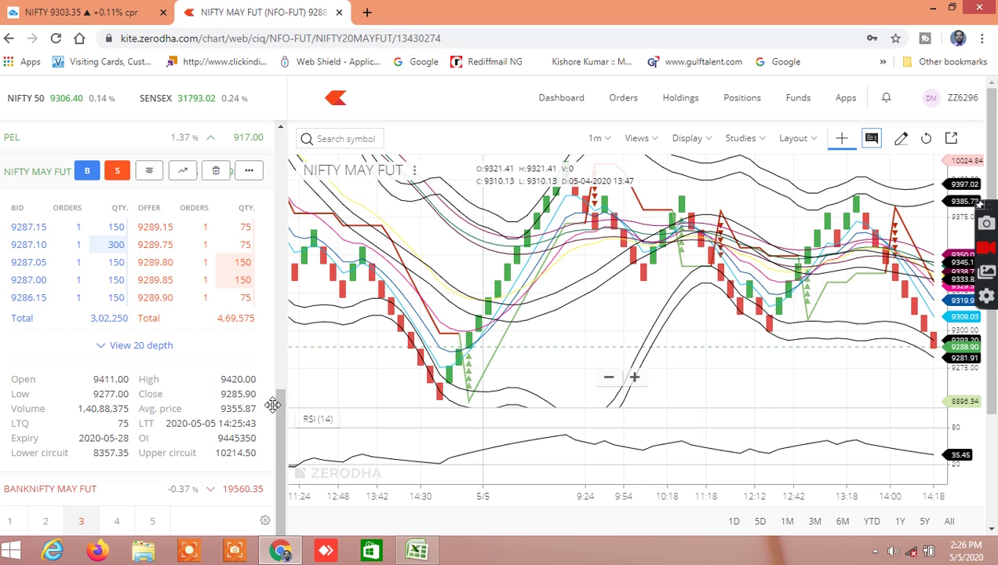
pyautogui.click(418, 551)
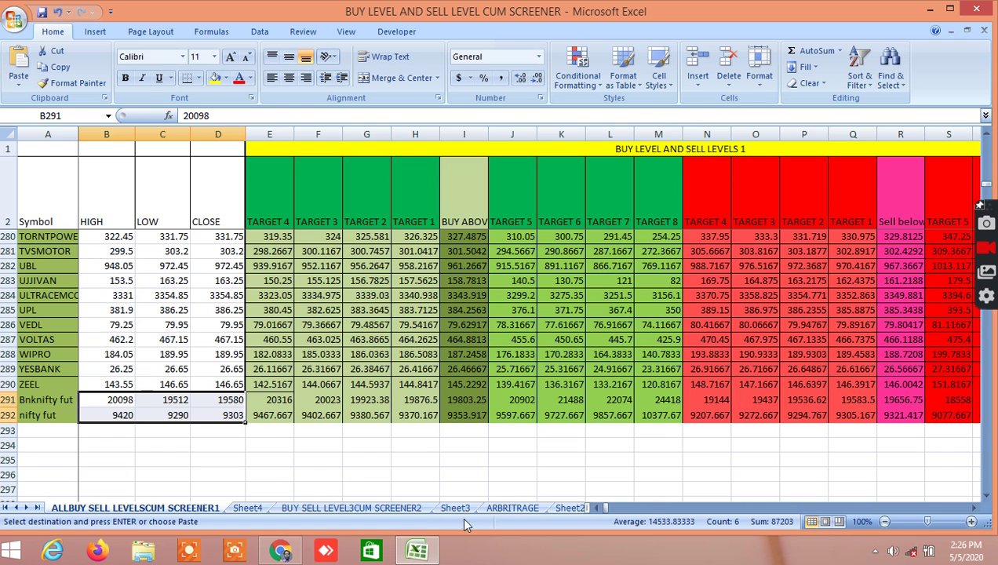
# Open the CORRELATION PAIR TRADING sheet and examine the correlation values, stock pairs and buy/sell signals in columns AF to AL
pyautogui.click(570, 508)
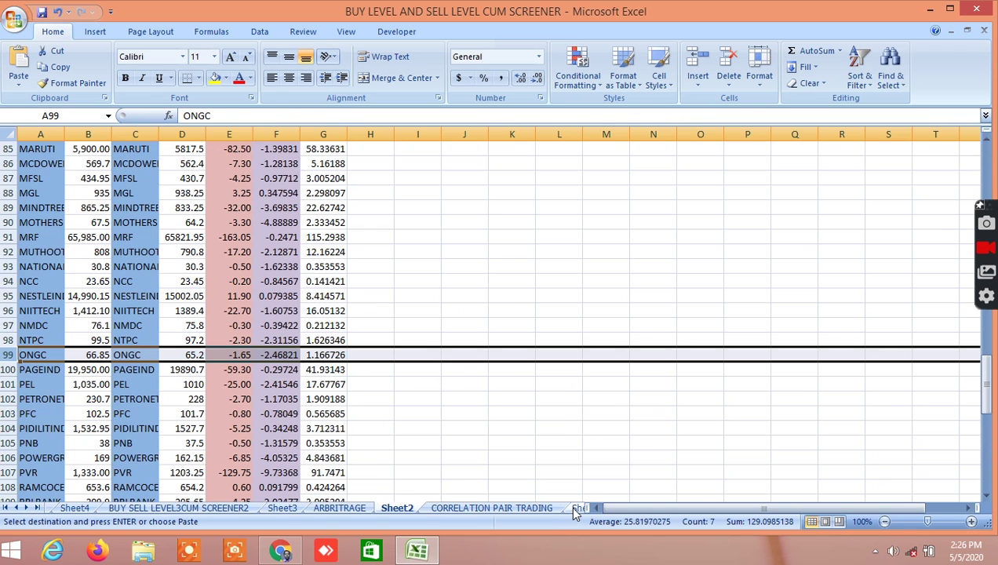
pyautogui.click(577, 509)
pyautogui.click(466, 508)
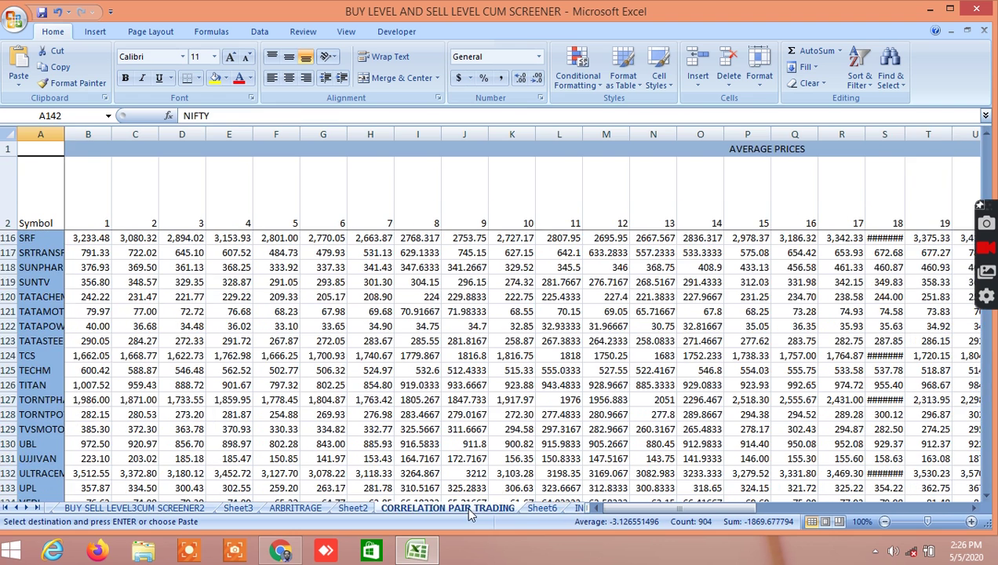
pyautogui.moveTo(635, 504); pyautogui.dragTo(780, 499)
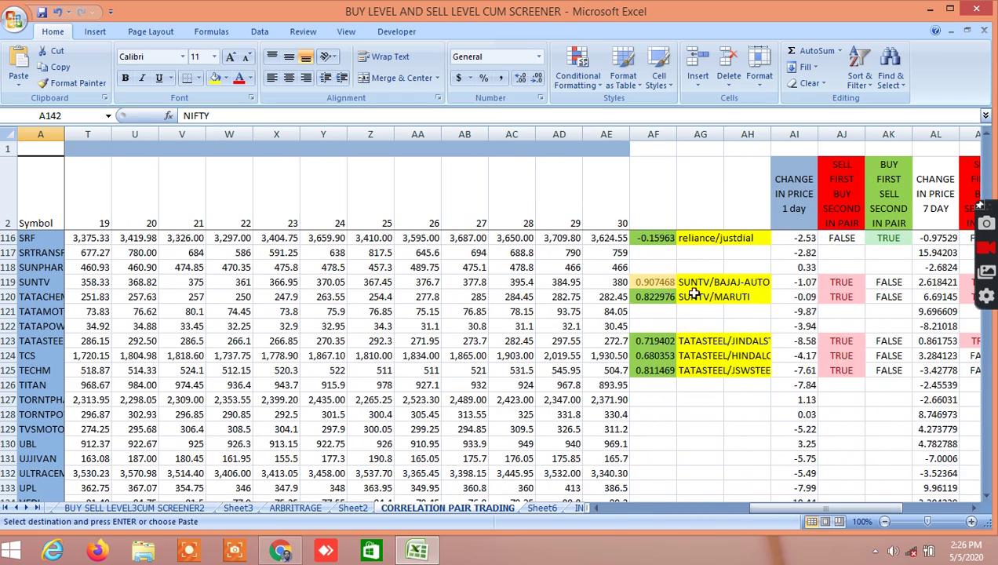
pyautogui.scroll(-1, 690, 322)
pyautogui.scroll(-3, 693, 330)
pyautogui.scroll(14, 694, 332)
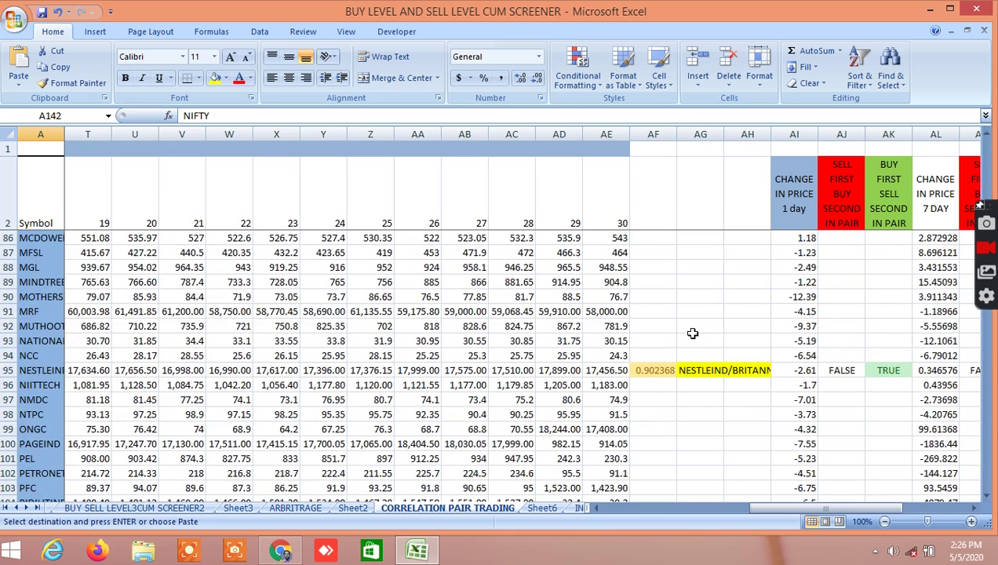
pyautogui.scroll(1, 693, 334)
pyautogui.scroll(12, 692, 335)
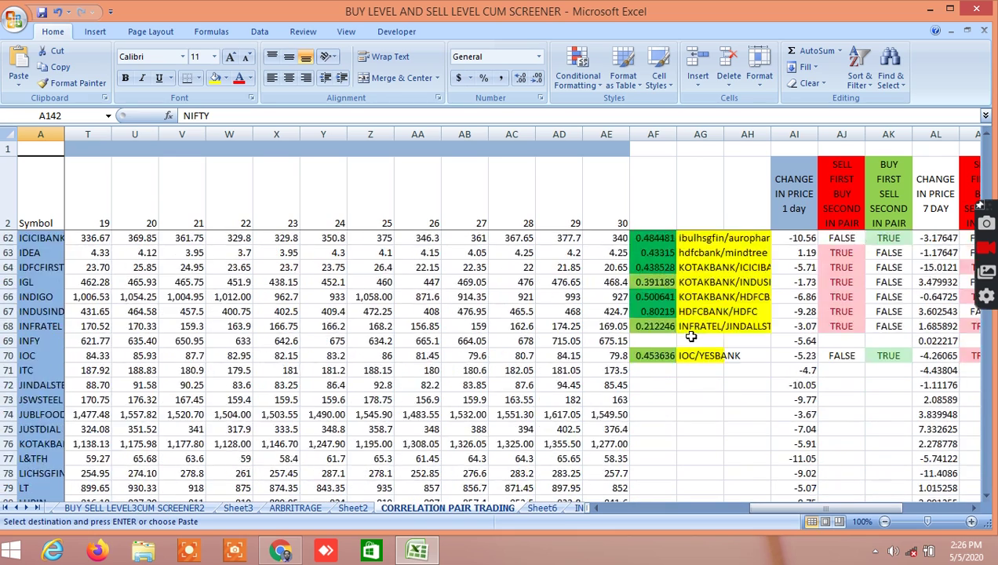
pyautogui.scroll(8, 691, 336)
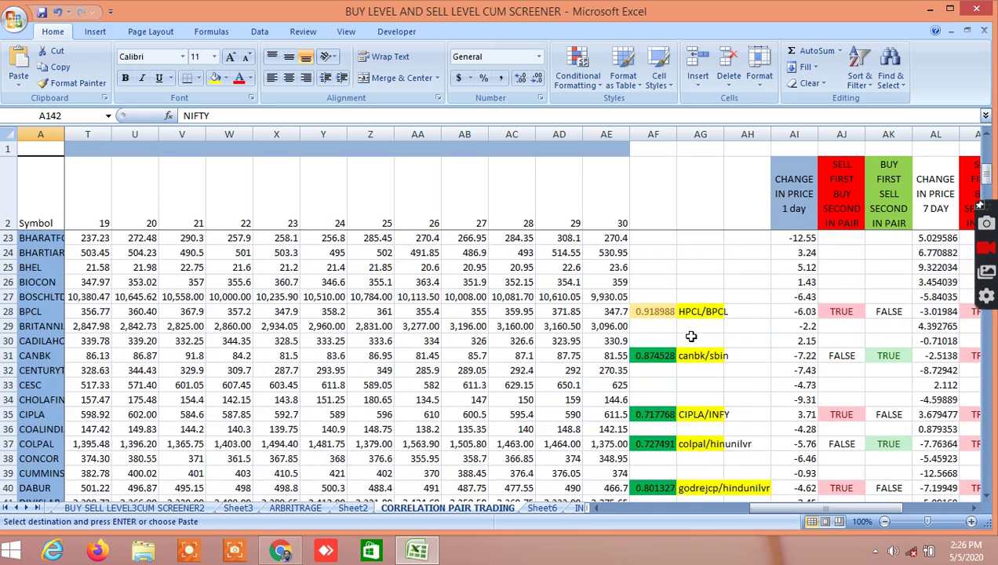
pyautogui.scroll(3, 692, 336)
pyautogui.scroll(4, 691, 336)
pyautogui.scroll(-7, 692, 336)
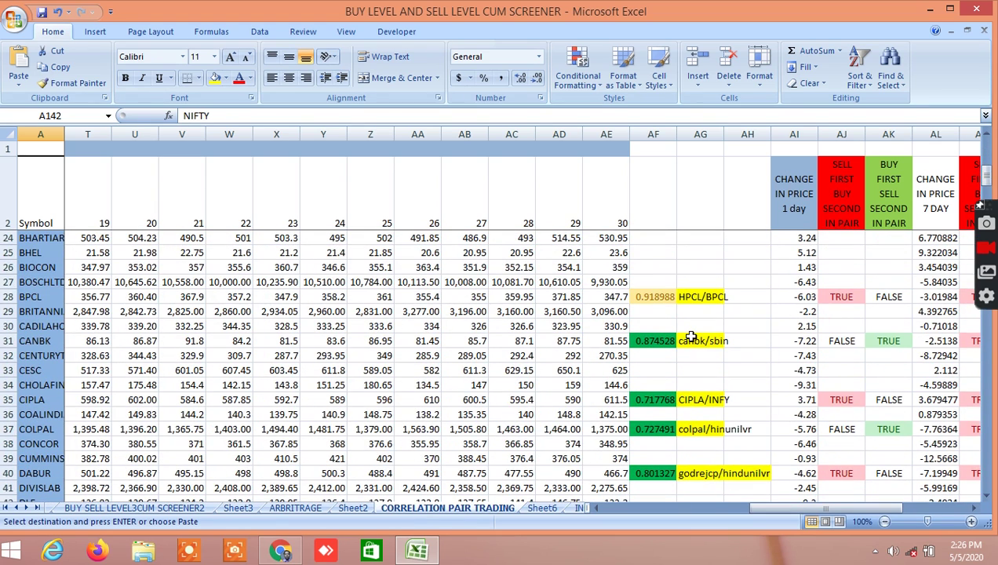
# Switch to Kite in Chrome and examine the NIFTY MAY FUT market depth and price details in the watchlist
pyautogui.click(280, 550)
pyautogui.scroll(1, 118, 244)
pyautogui.scroll(10, 110, 227)
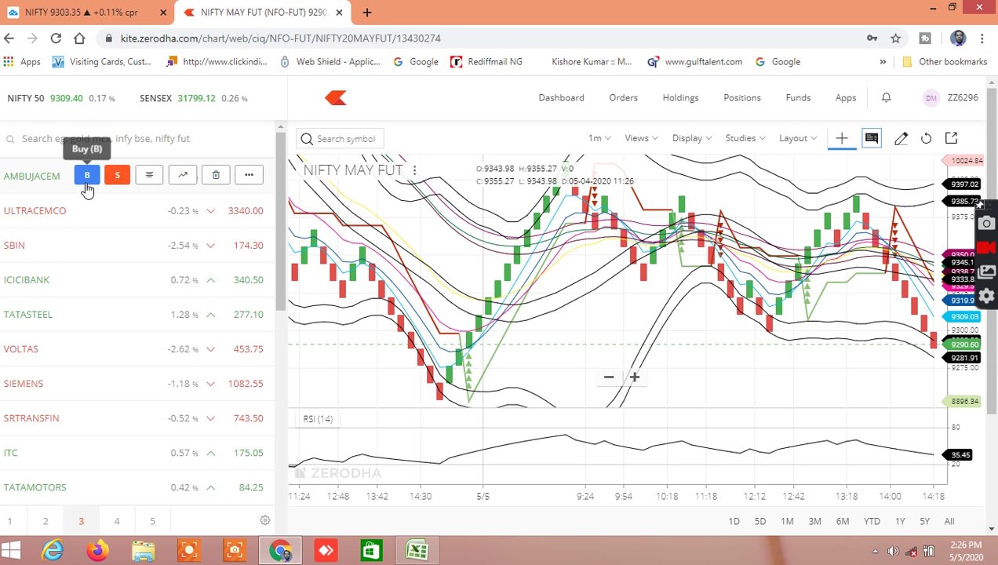
pyautogui.click(45, 139)
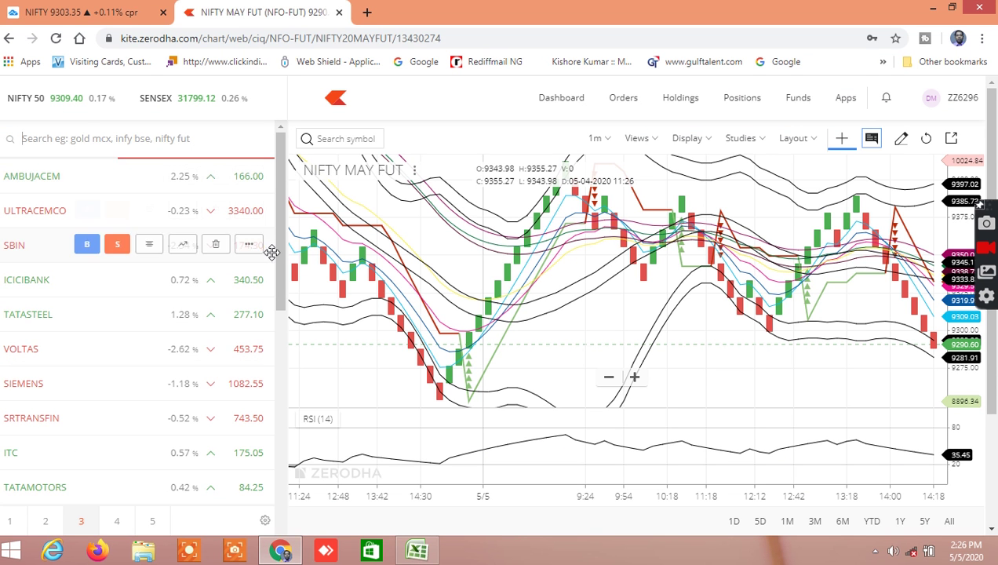
pyautogui.scroll(-10, 269, 329)
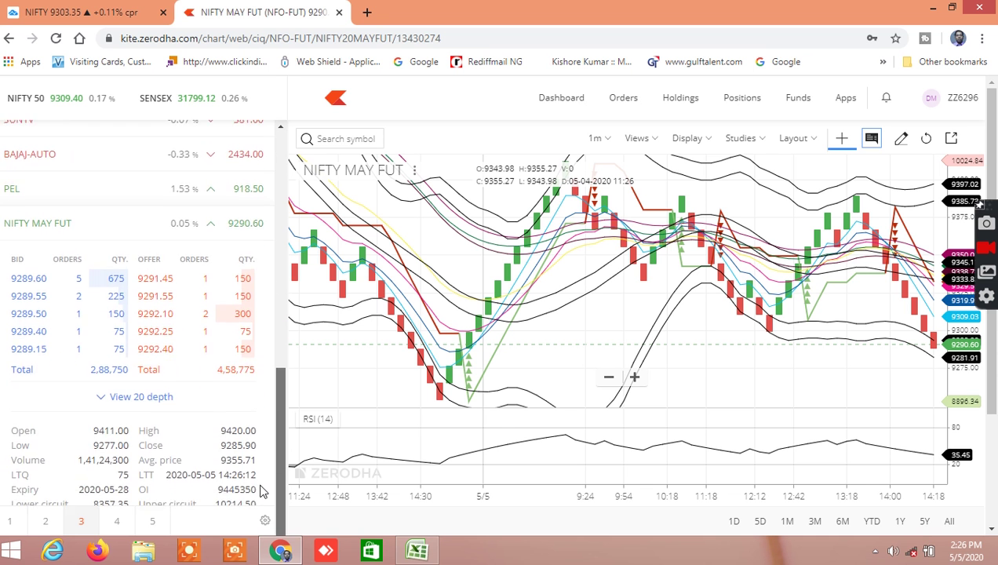
pyautogui.scroll(-1, 260, 494)
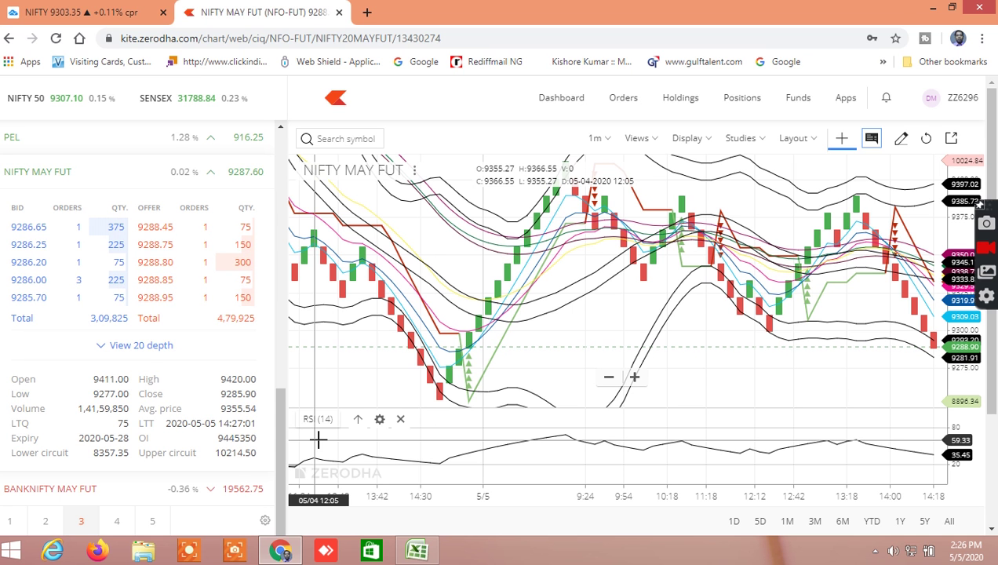
pyautogui.moveTo(280, 421); pyautogui.dragTo(265, 455)
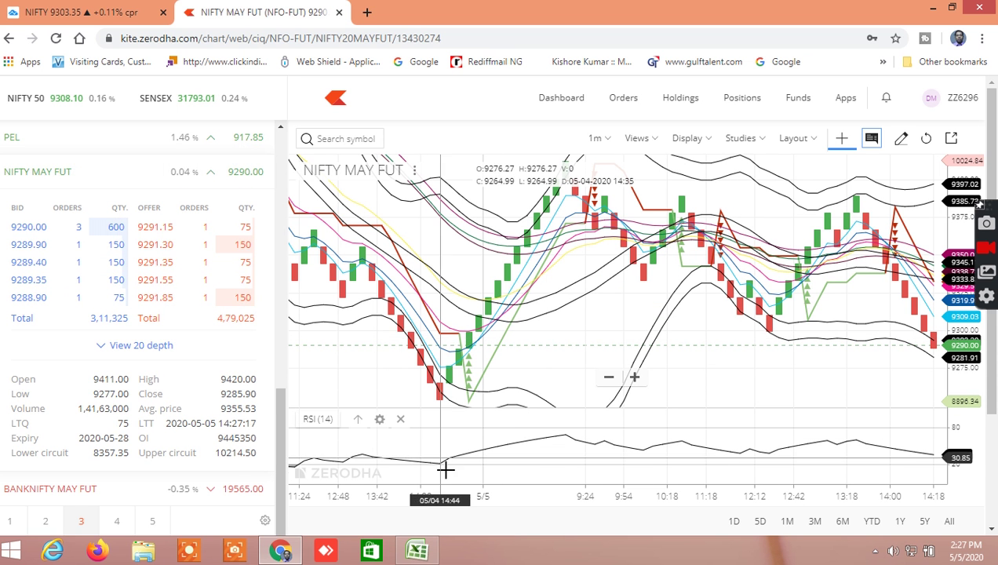
# Switch back to Excel and open the ALLBUY SELL LEVELSCUM SCREENER1 sheet
pyautogui.click(428, 559)
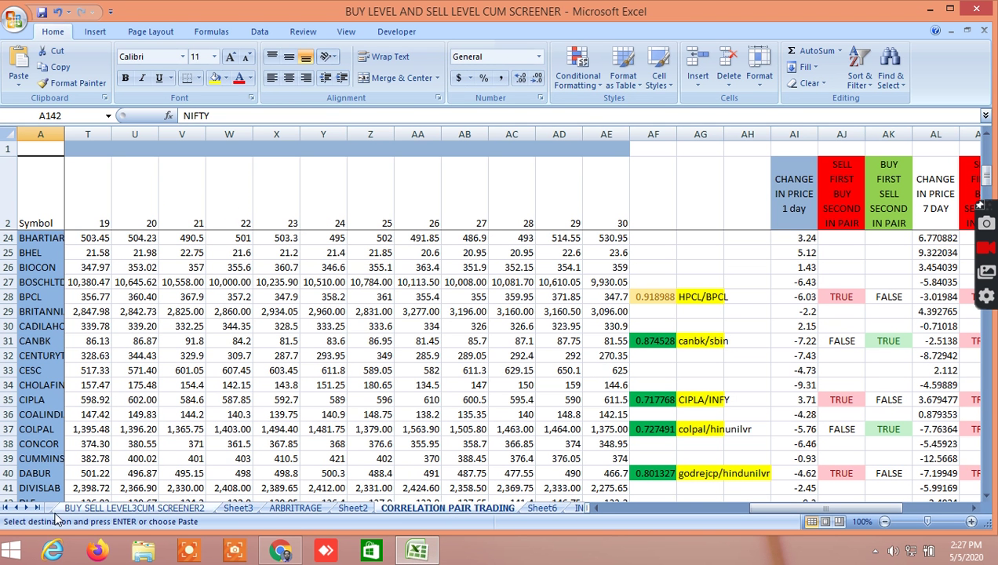
pyautogui.click(26, 508)
pyautogui.click(26, 508)
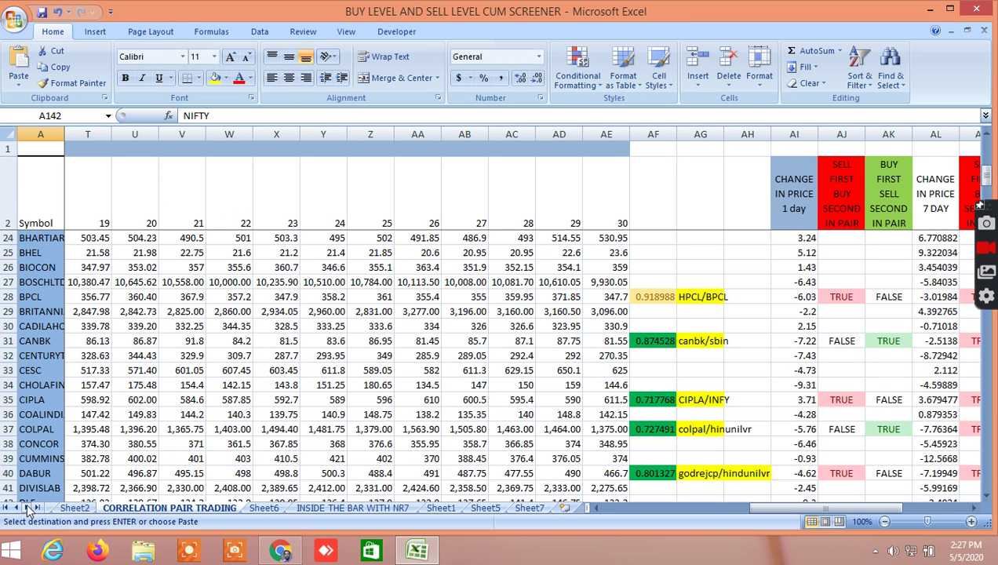
pyautogui.click(16, 507)
pyautogui.click(16, 508)
pyautogui.click(17, 507)
pyautogui.click(17, 508)
pyautogui.click(17, 508)
pyautogui.click(94, 509)
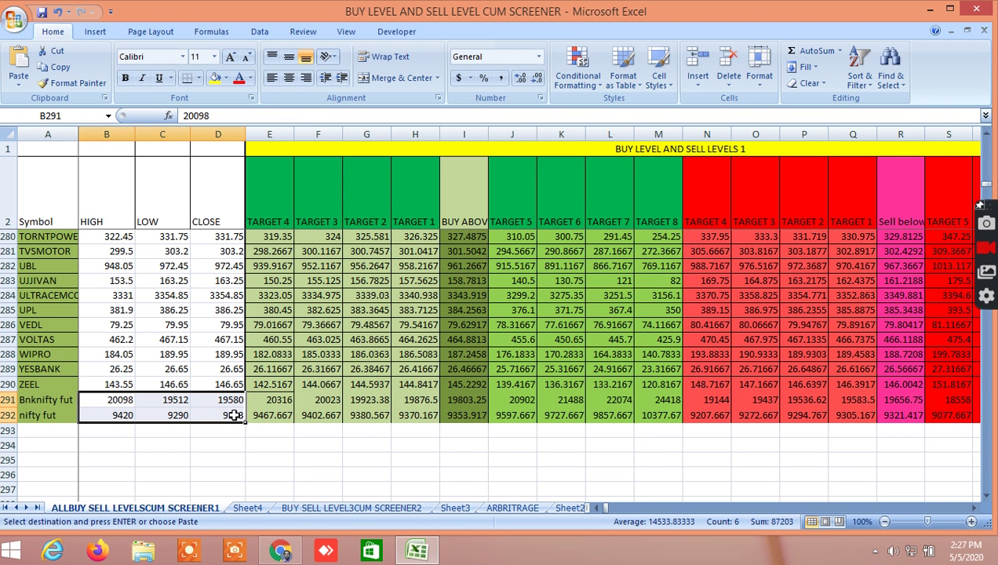
# Check the NIFTY MAY FUT quote in Kite and set the nifty fut row's LOW to 9277 and CLOSE to 9291
pyautogui.click(280, 551)
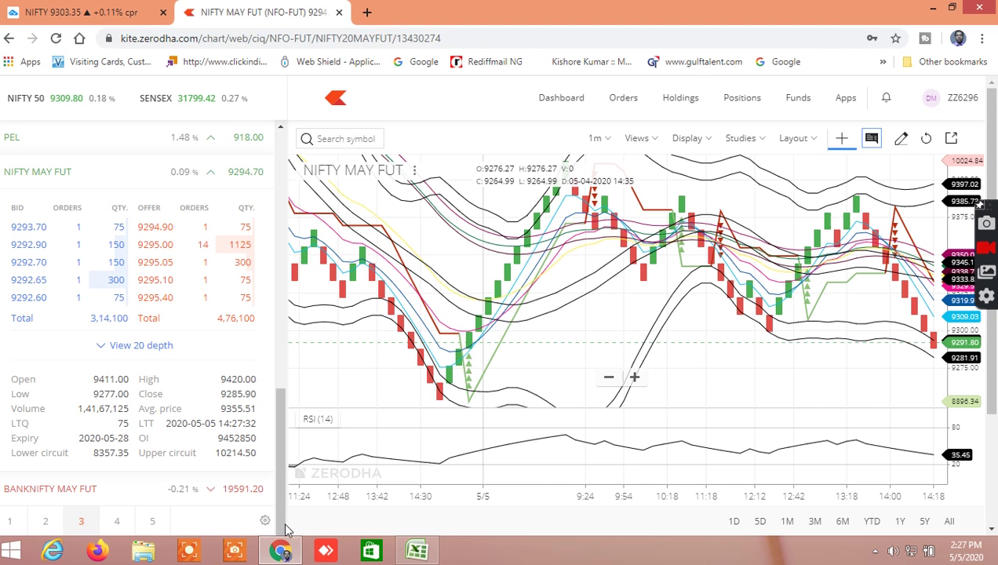
pyautogui.click(417, 551)
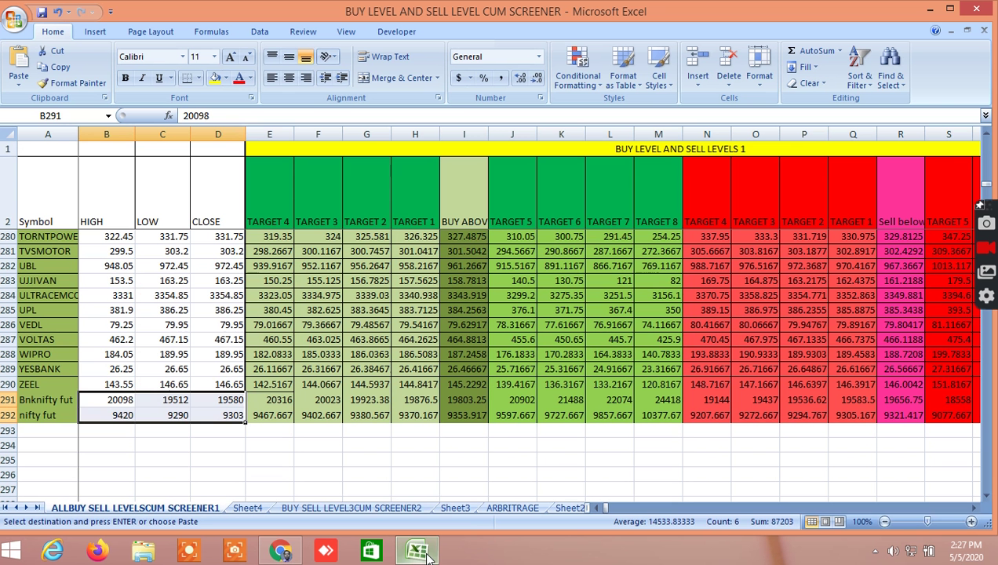
pyautogui.click(174, 417)
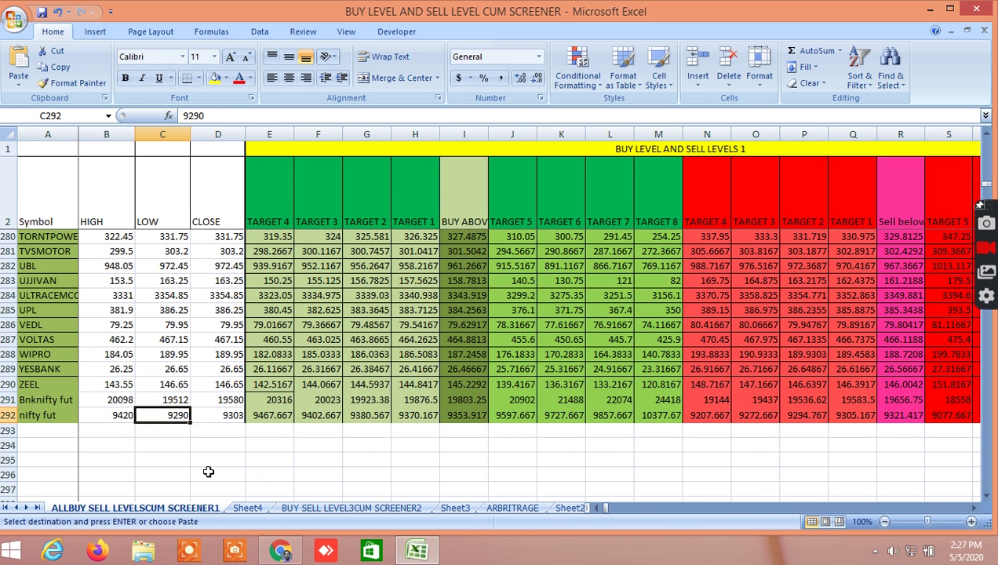
pyautogui.write('9277')
pyautogui.click(208, 460)
pyautogui.click(233, 416)
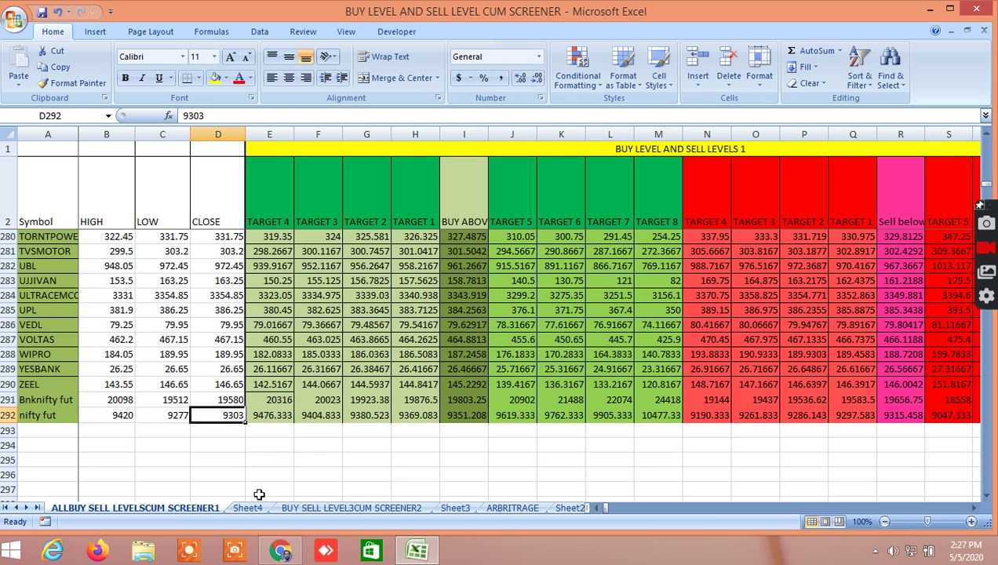
pyautogui.write('92')
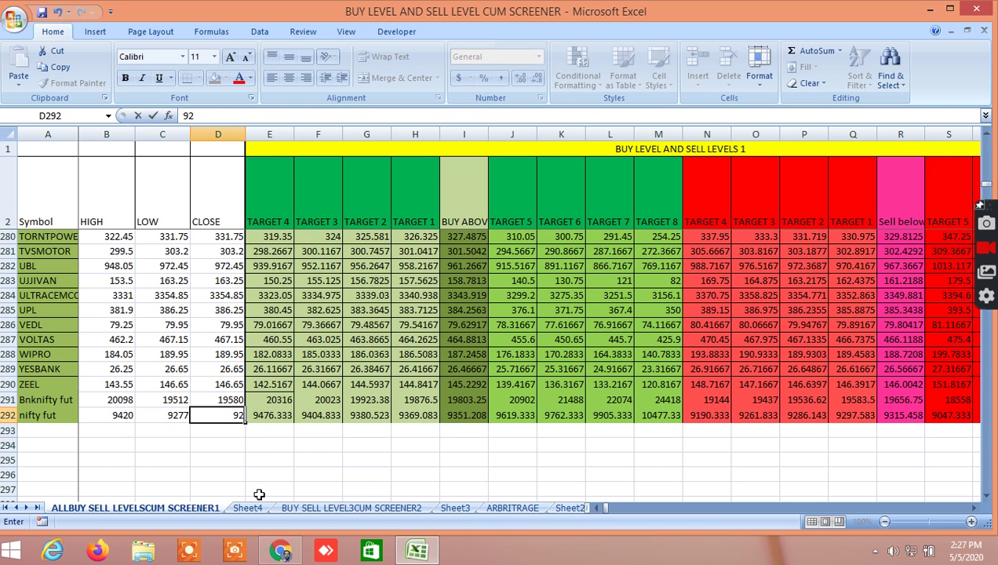
pyautogui.write('91')
pyautogui.click(177, 488)
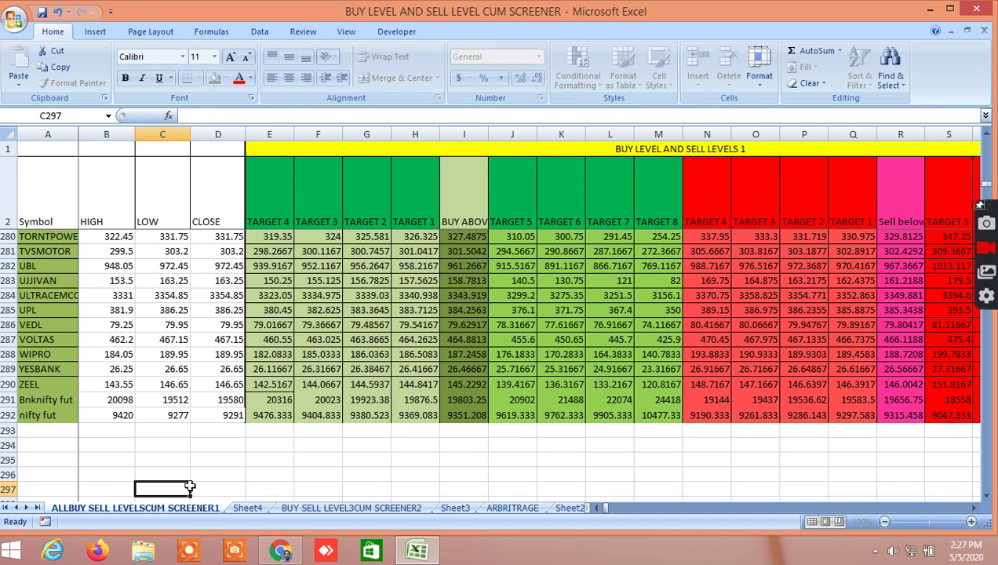
# Expand the market depth of BANKNIFTY MAY FUT in Kite, read its price details and return to the Excel sheet
pyautogui.click(180, 400)
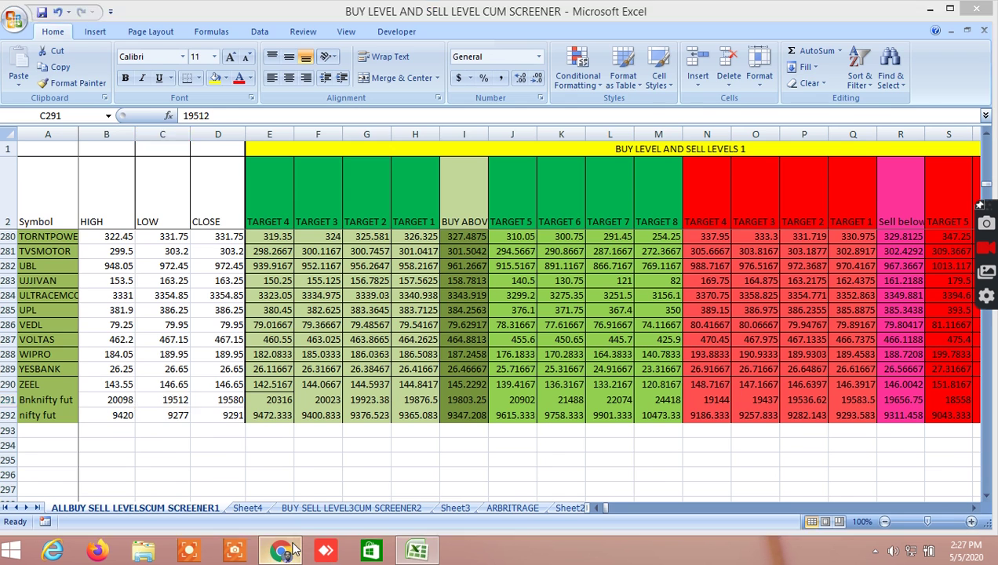
pyautogui.click(281, 550)
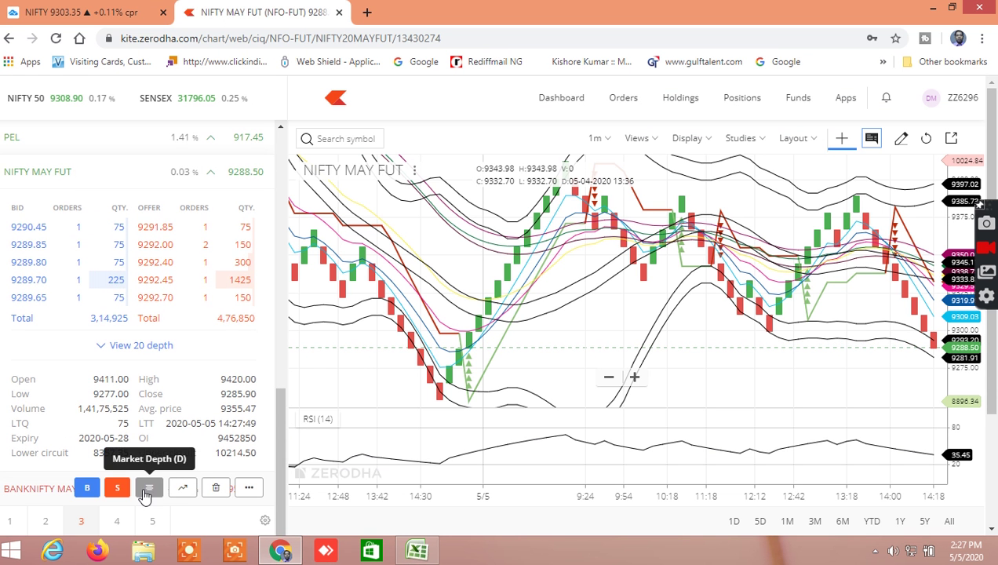
pyautogui.scroll(-1, 281, 441)
pyautogui.scroll(-3, 281, 441)
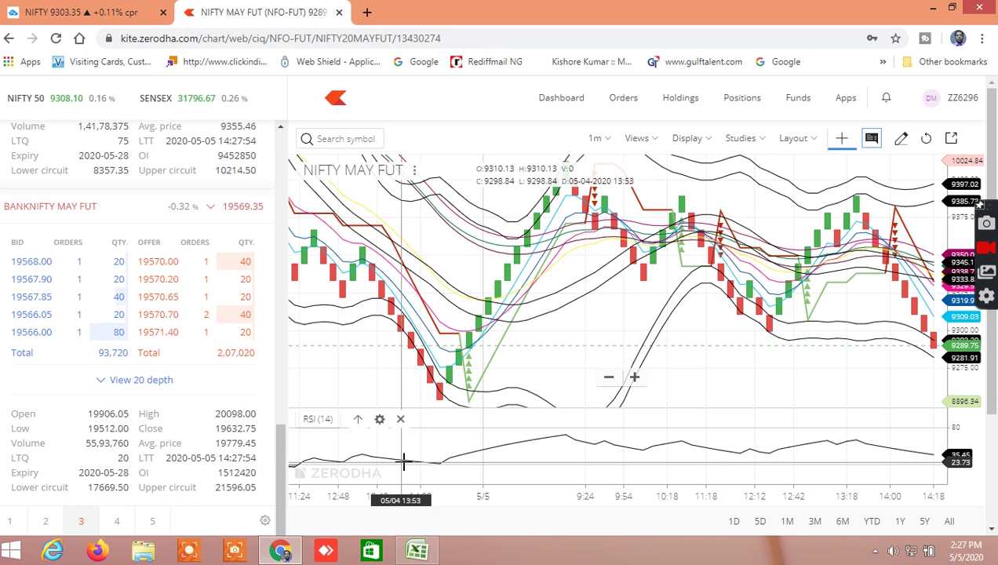
pyautogui.click(430, 549)
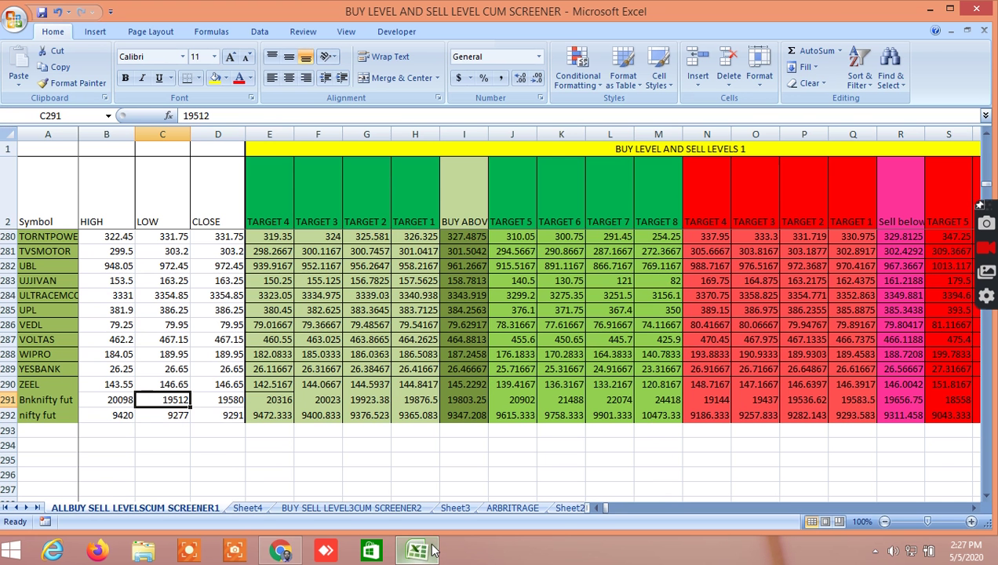
# Check the last BANKNIFTY MAY FUT price in Kite and set the Bnknifty fut row's CLOSE to 19561
pyautogui.click(236, 400)
pyautogui.click(299, 547)
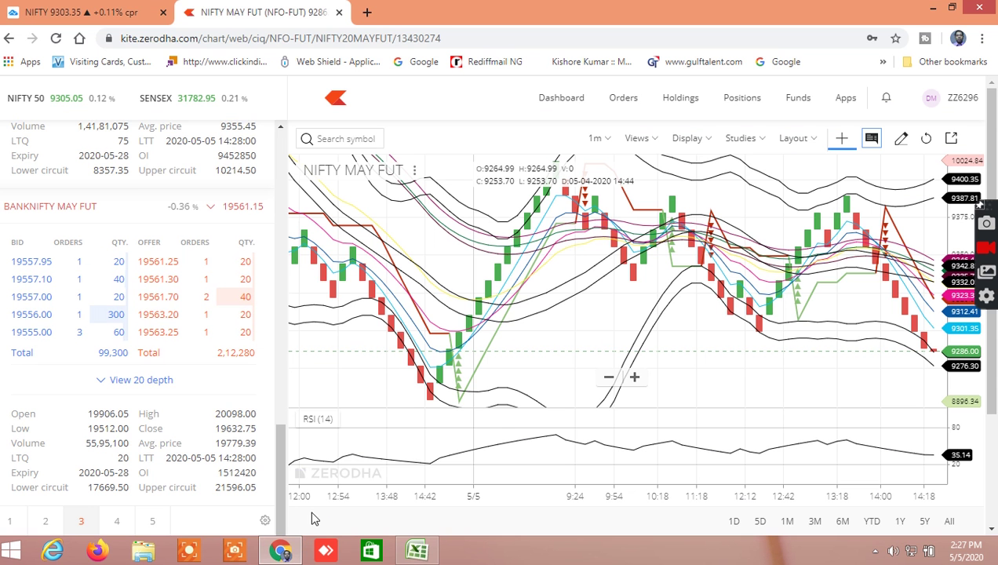
pyautogui.click(417, 549)
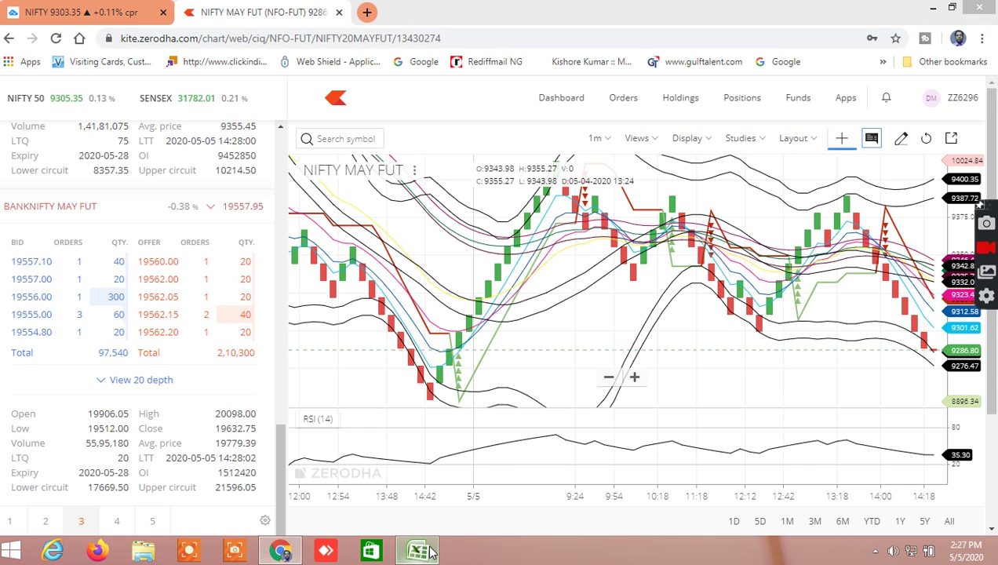
pyautogui.write('19561')
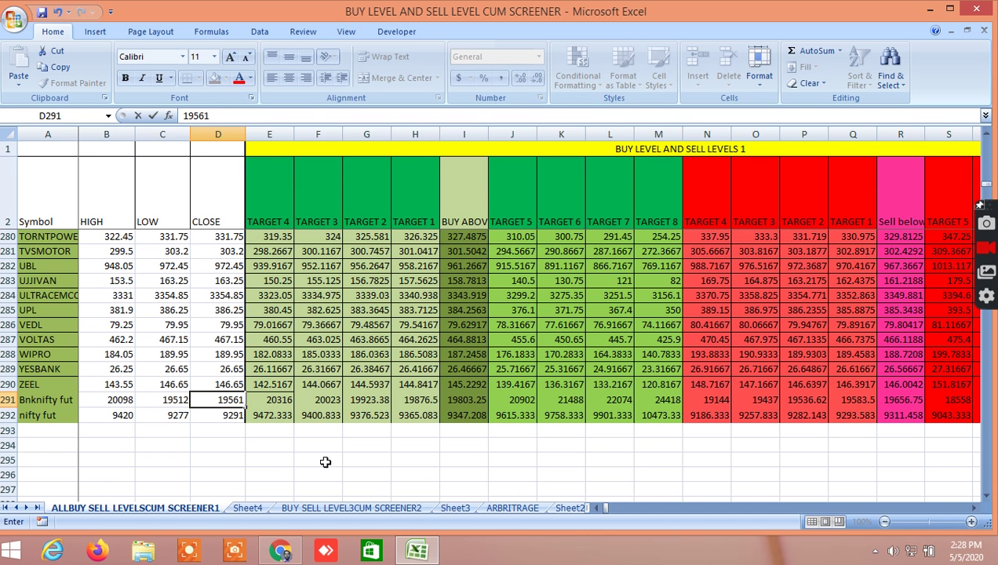
pyautogui.press('Return')
pyautogui.click(325, 462)
# Copy the HIGH, LOW and CLOSE values of the Bnknifty fut and nifty fut rows, cells B291:D292
pyautogui.moveTo(121, 401); pyautogui.dragTo(215, 415)
pyautogui.rightClick(218, 414)
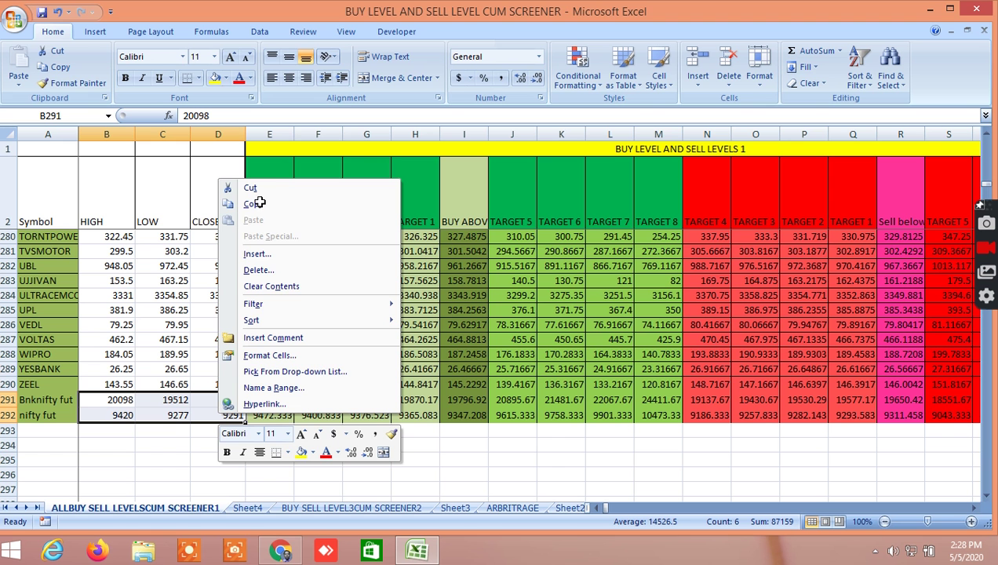
pyautogui.click(472, 446)
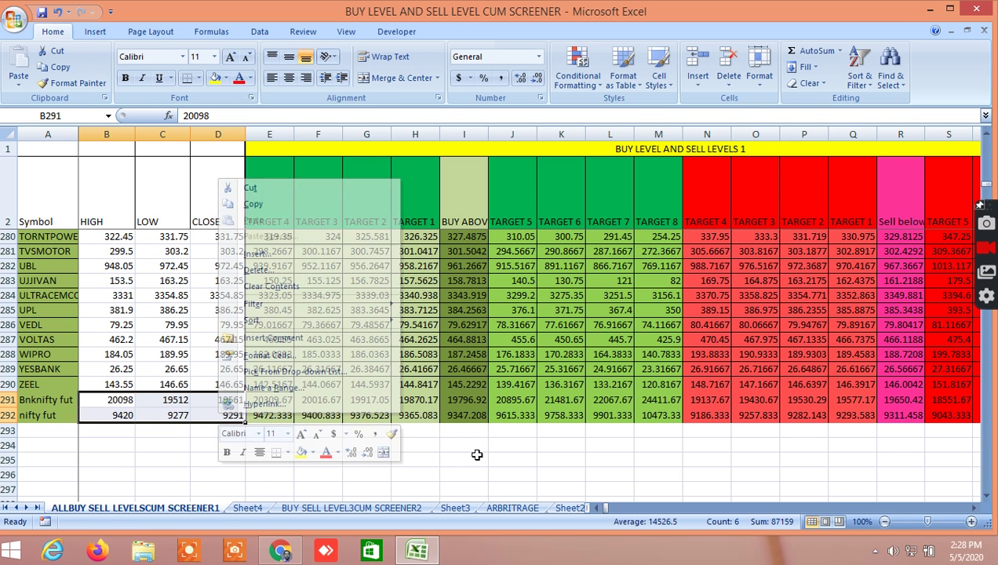
pyautogui.rightClick(166, 407)
pyautogui.click(198, 202)
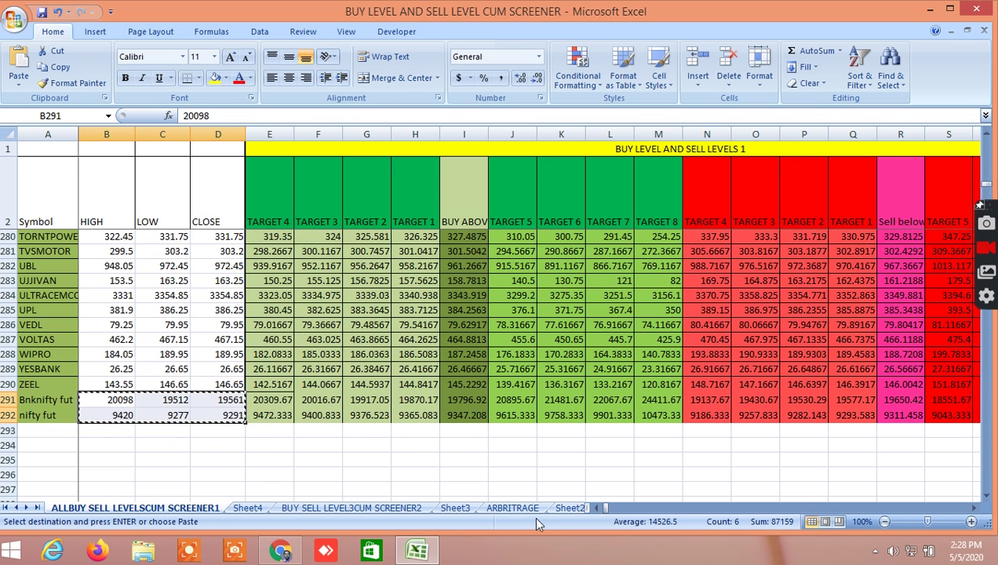
# Paste the copied futures prices into the BANKNIFTY and NIFTY current-day cells starting at C291 on the INSIDE THE BAR WITH NR7 sheet
pyautogui.click(570, 508)
pyautogui.click(570, 507)
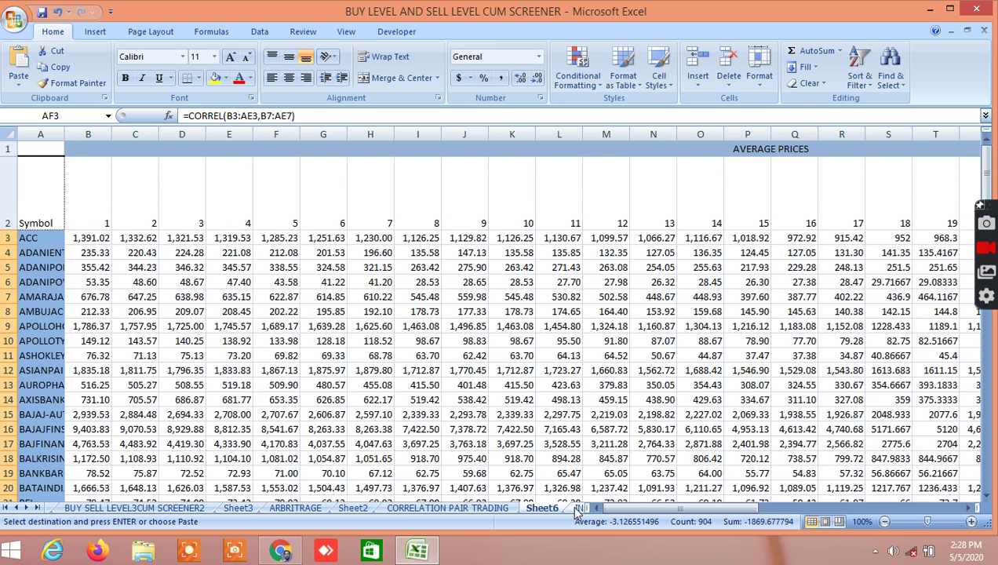
pyautogui.click(577, 509)
pyautogui.click(140, 355)
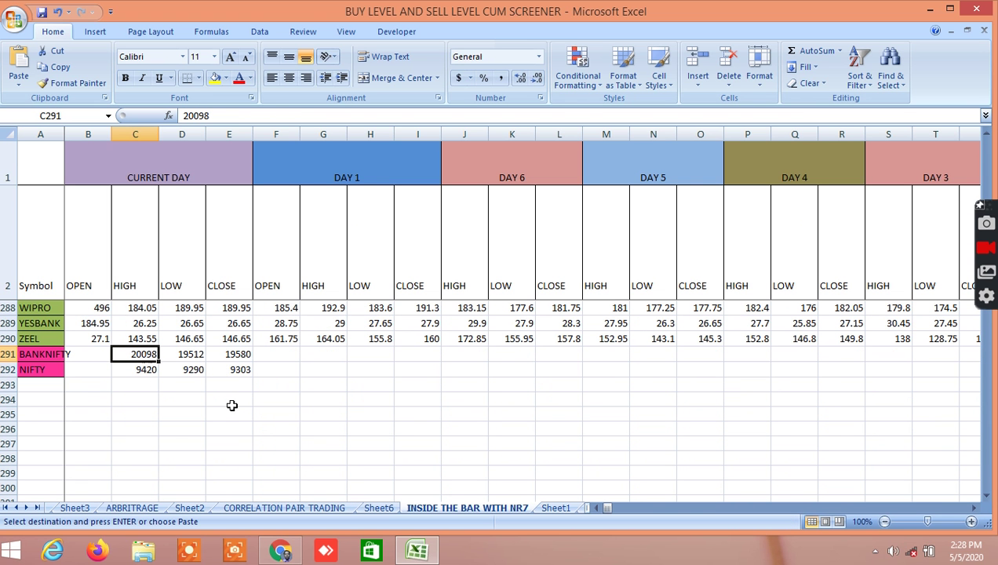
pyautogui.hotkey('ctrl', 'v')
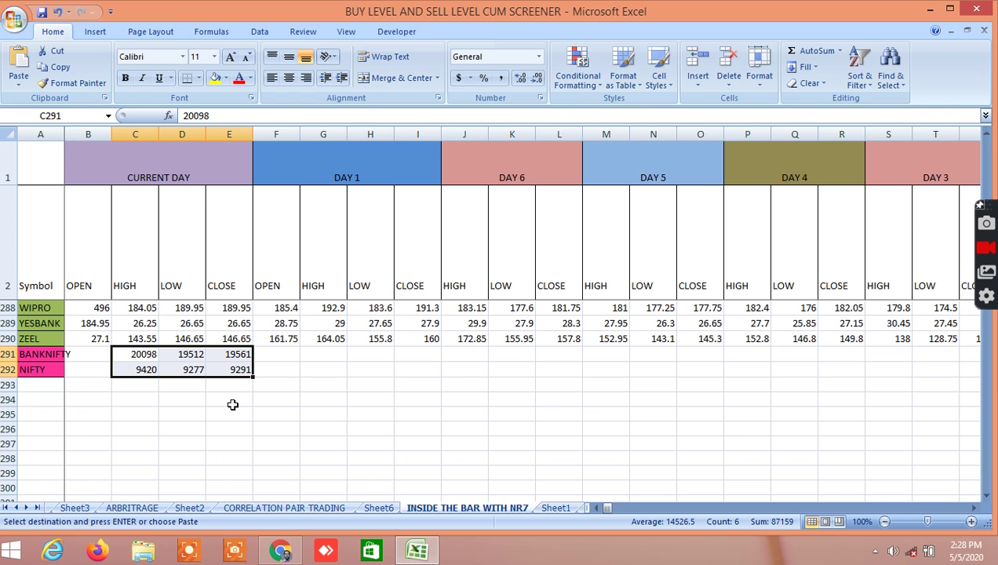
# Check BANKNIFTY MAY FUT in Kite and examine the index futures' Gann angles and Gann Square of 9 levels on the ALLBUY SELL LEVELSCUM SCREENER1 sheet
pyautogui.click(297, 543)
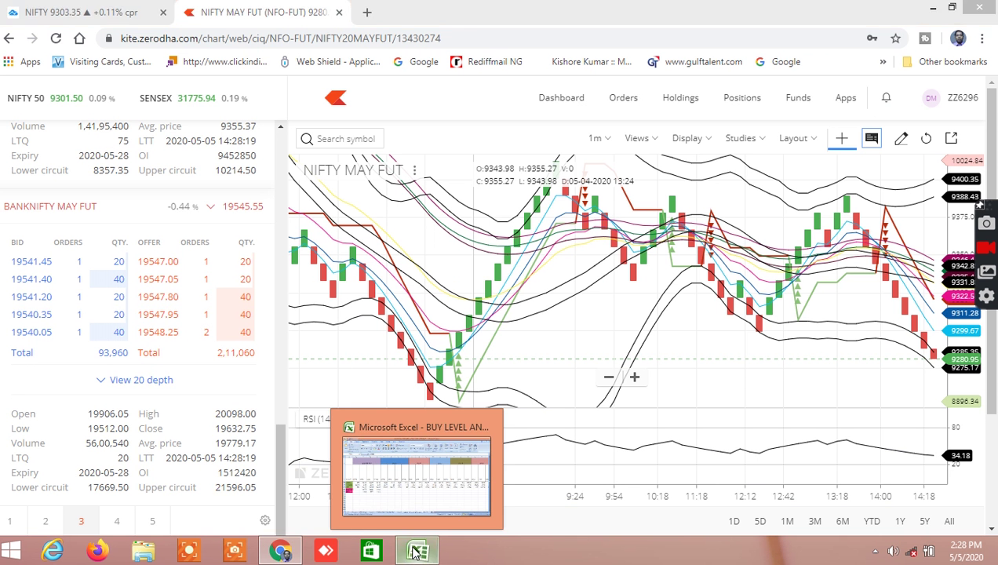
pyautogui.click(416, 552)
pyautogui.click(16, 509)
pyautogui.click(16, 508)
pyautogui.click(16, 509)
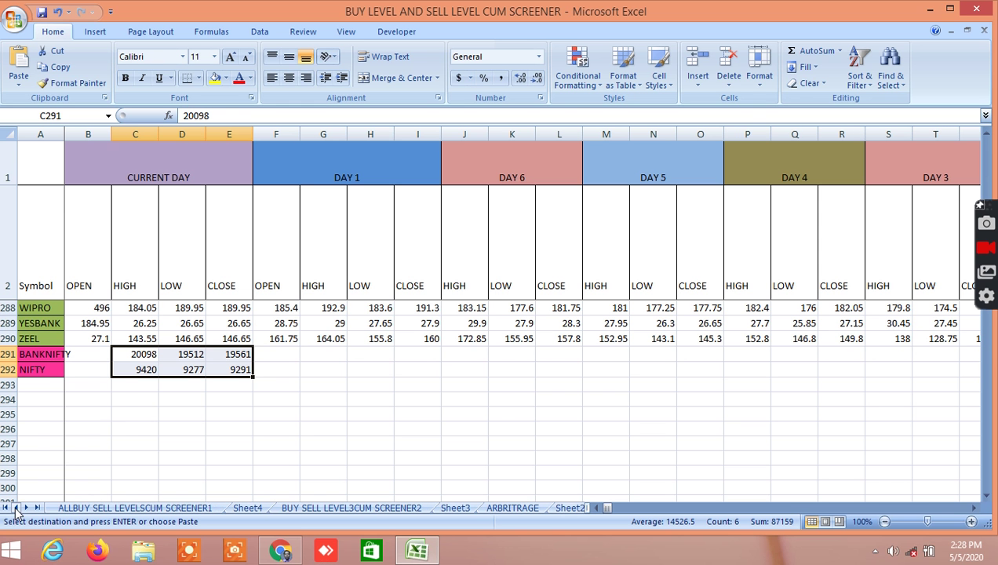
pyautogui.click(78, 509)
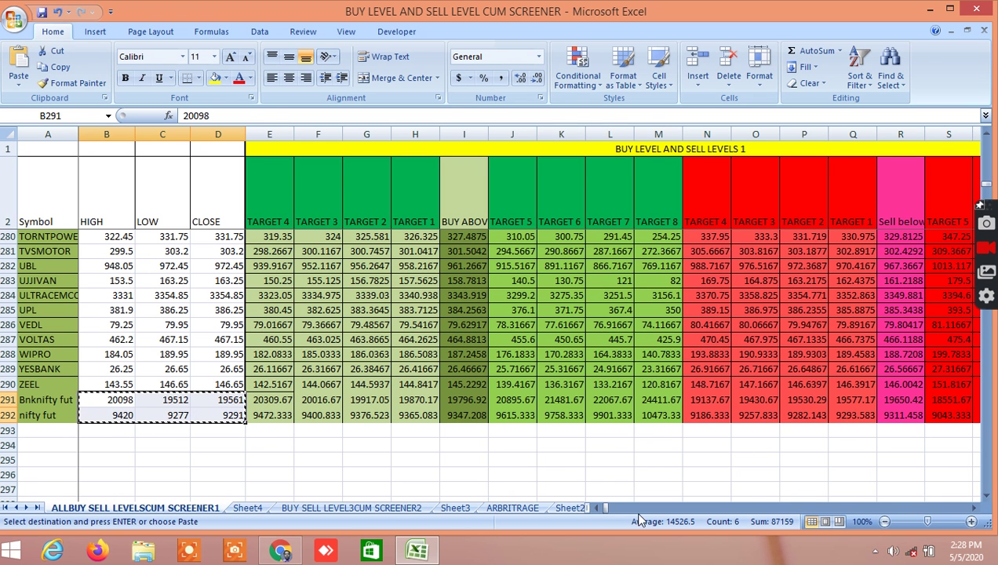
pyautogui.moveTo(605, 507); pyautogui.dragTo(687, 523)
pyautogui.moveTo(688, 524); pyautogui.dragTo(688, 523)
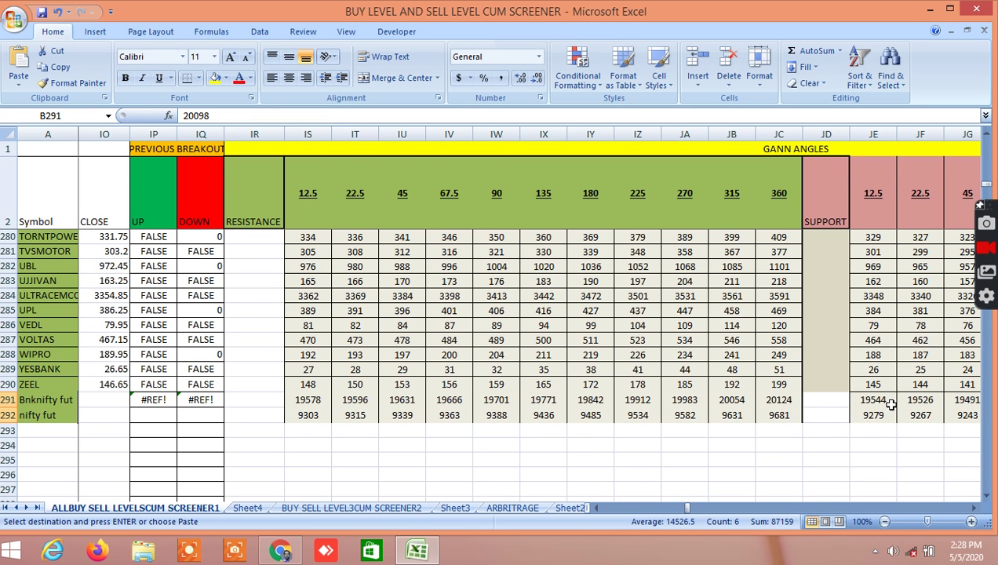
pyautogui.click(975, 510)
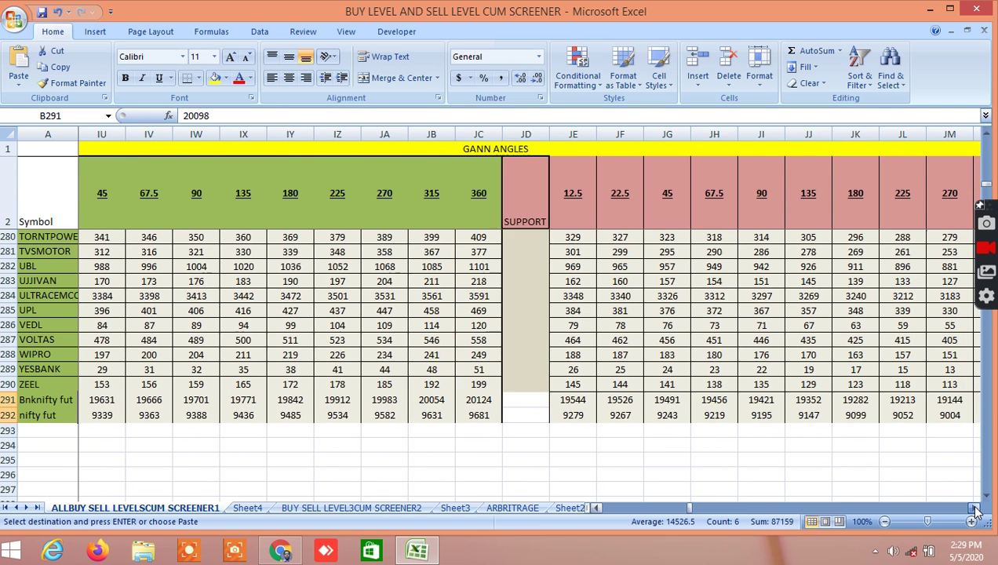
pyautogui.click(975, 510)
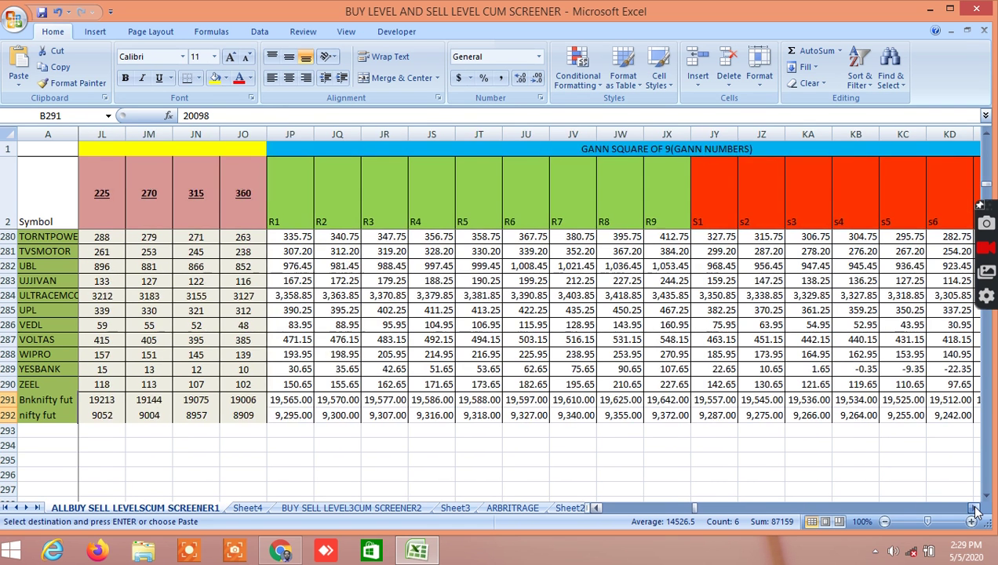
pyautogui.click(976, 510)
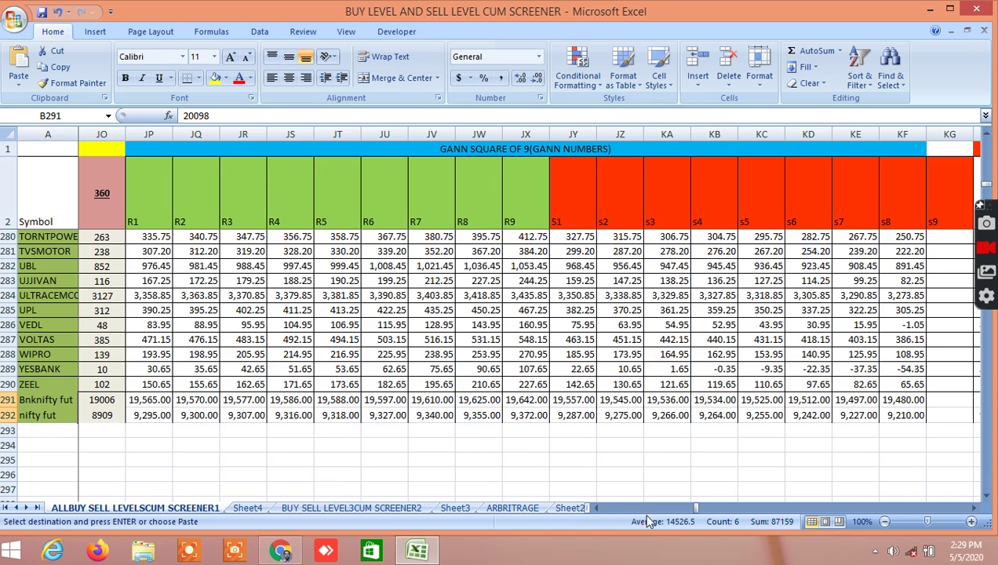
# Examine BANKNIFTY and NIFTY's daily-volatility Fibonacci, Gann degree and 1 standard deviation Fibonacci levels on the INSIDE THE BAR WITH NR7 sheet
pyautogui.click(571, 509)
pyautogui.click(573, 509)
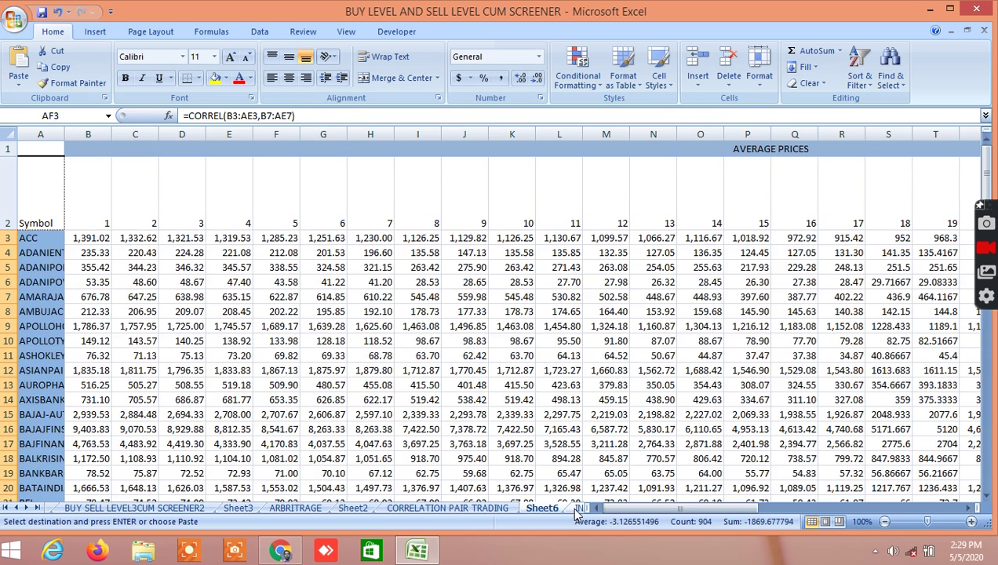
pyautogui.click(577, 509)
pyautogui.moveTo(609, 508); pyautogui.dragTo(824, 525)
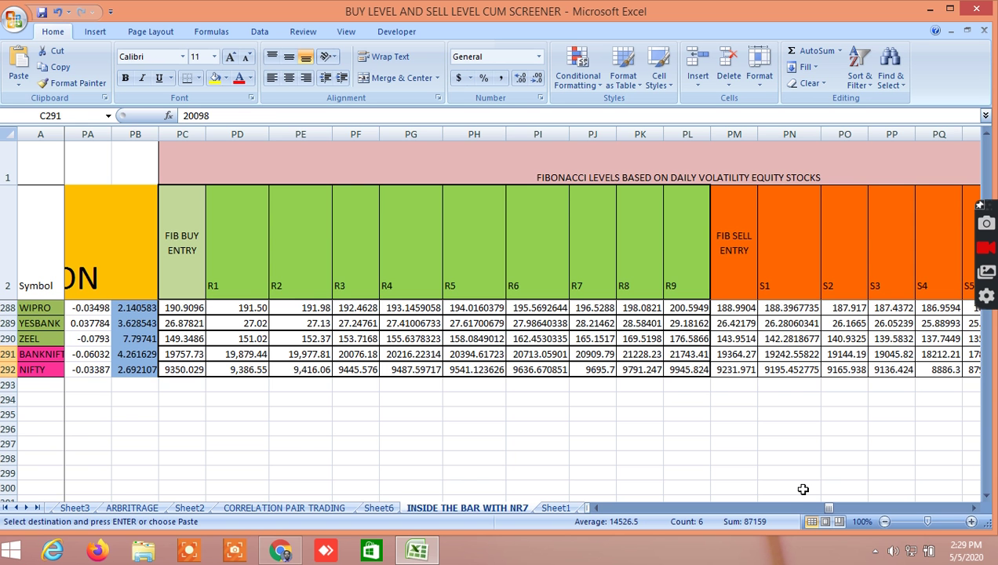
pyautogui.moveTo(828, 508); pyautogui.dragTo(866, 509)
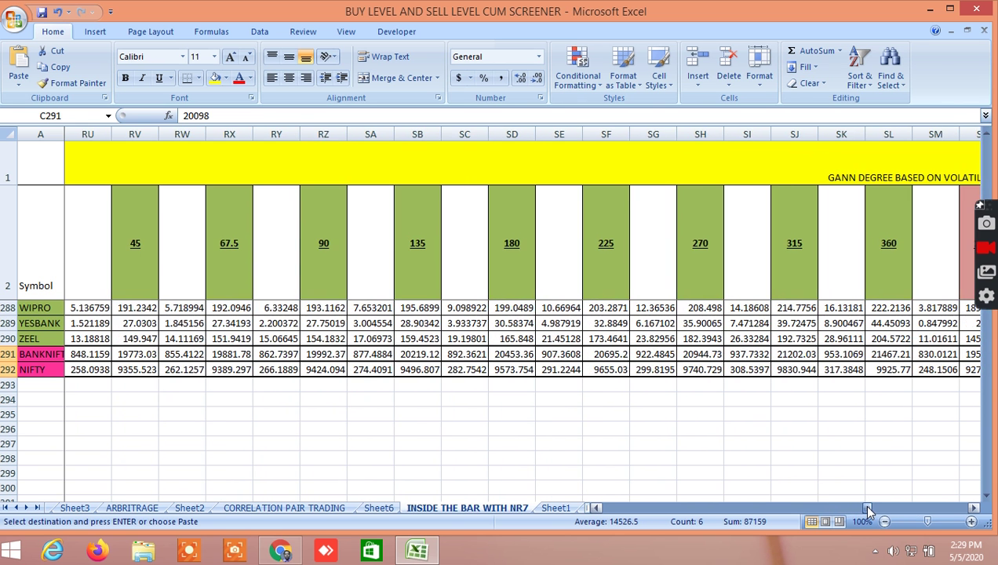
pyautogui.click(598, 509)
pyautogui.click(598, 508)
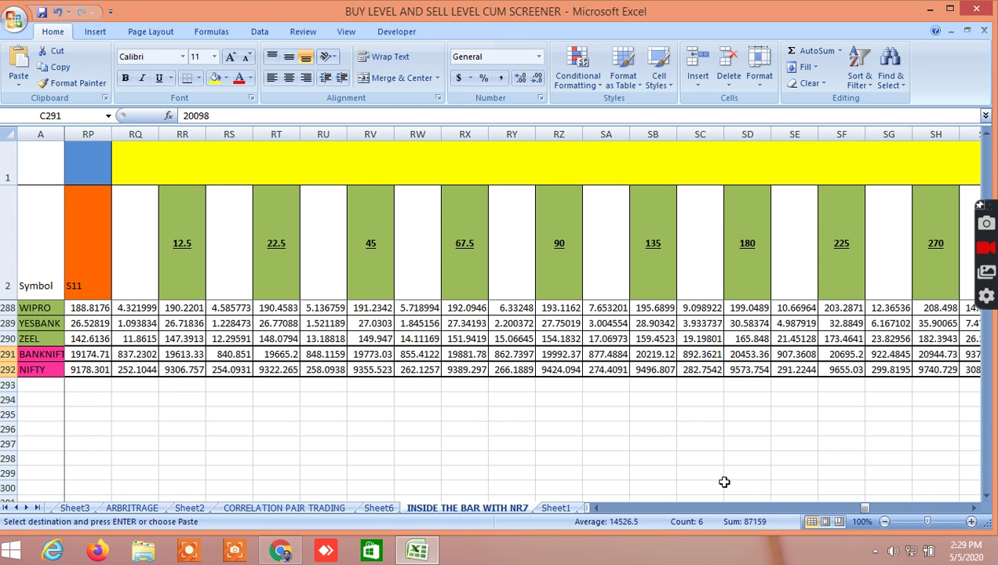
pyautogui.moveTo(865, 507); pyautogui.dragTo(870, 512)
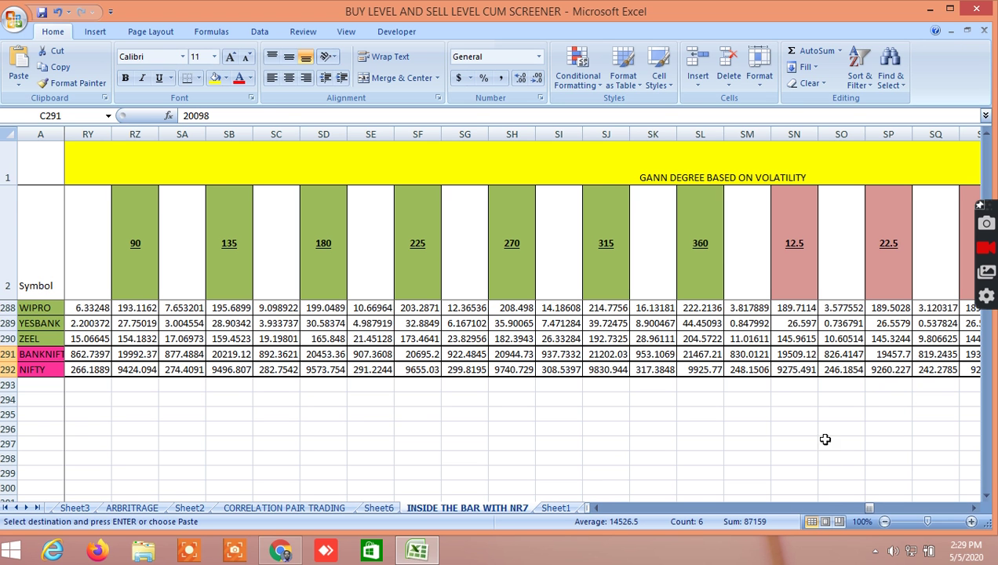
pyautogui.moveTo(870, 512); pyautogui.dragTo(864, 515)
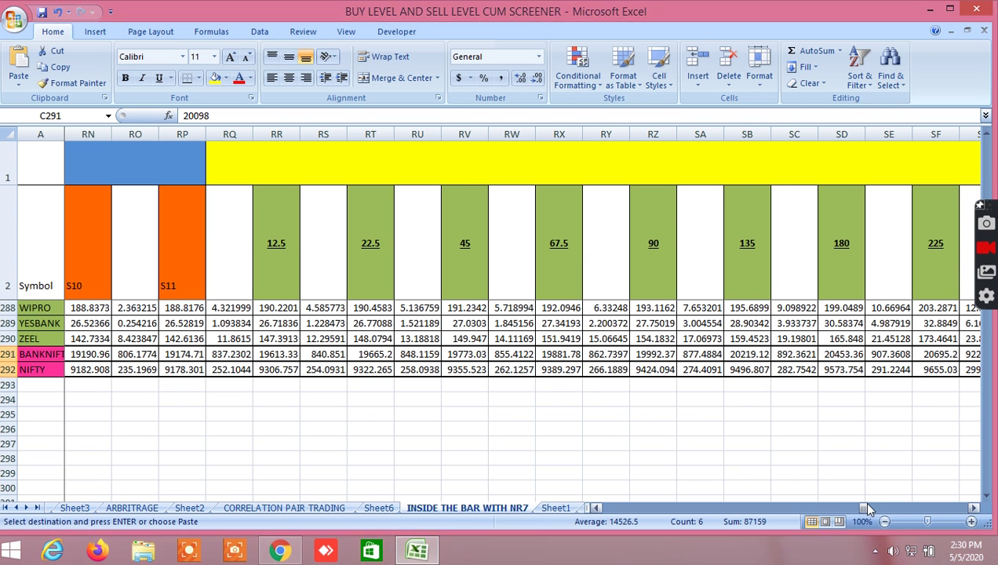
pyautogui.moveTo(864, 507); pyautogui.dragTo(870, 507)
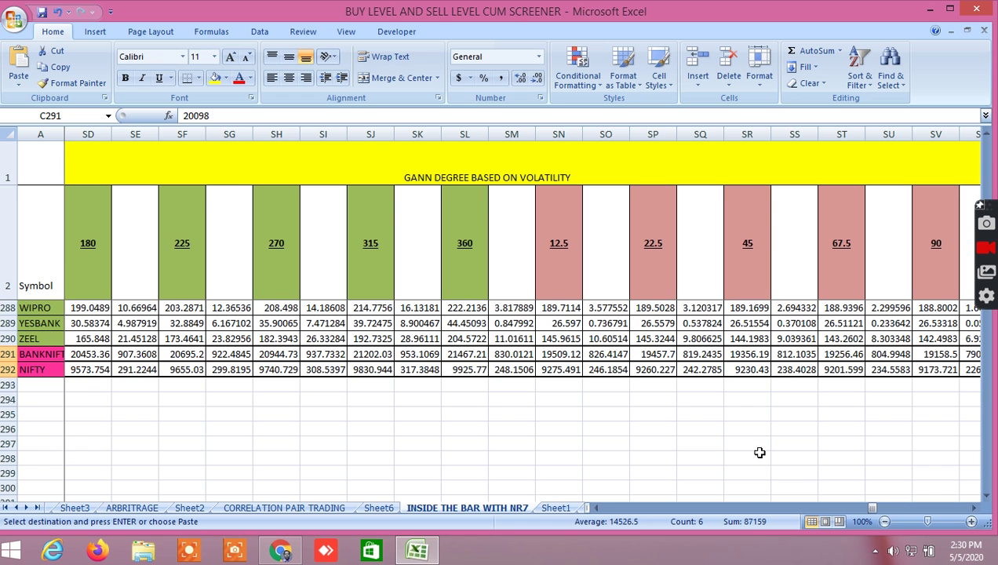
pyautogui.moveTo(873, 511); pyautogui.dragTo(888, 518)
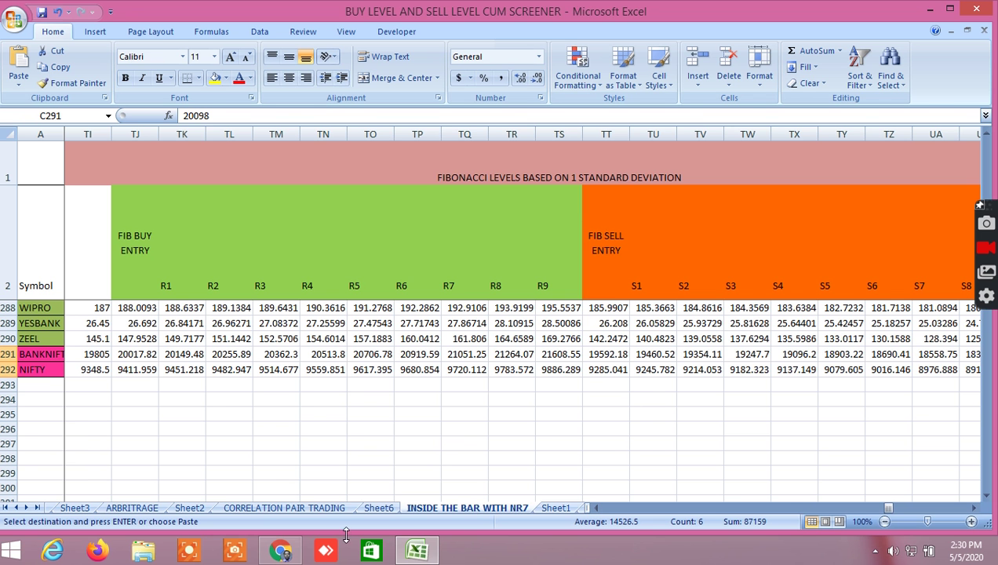
# Check the NIFTY MAY FUT quote in Kite and set the NIFTY row's current-day LOW to 9245 in Excel
pyautogui.click(284, 550)
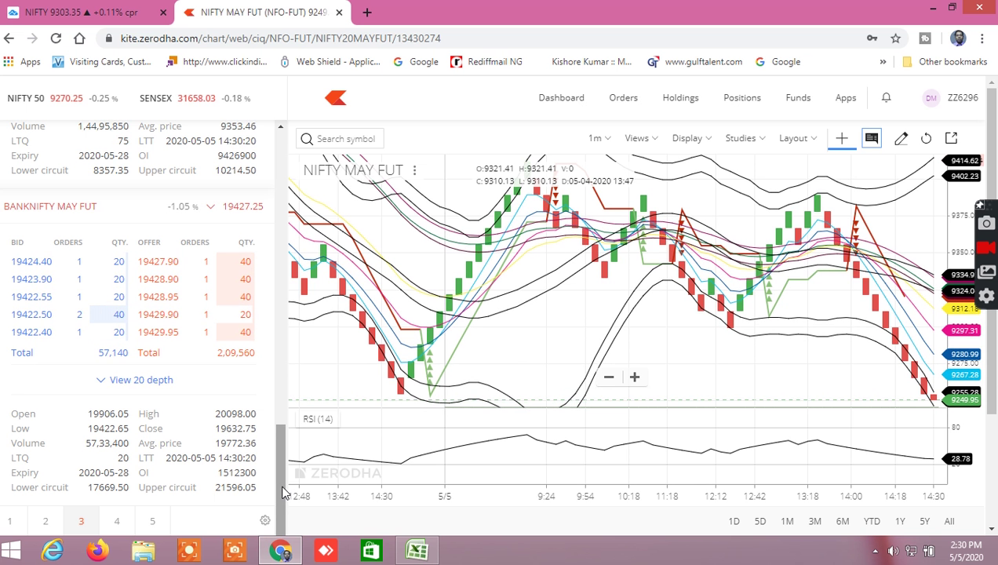
pyautogui.moveTo(284, 490); pyautogui.dragTo(284, 409)
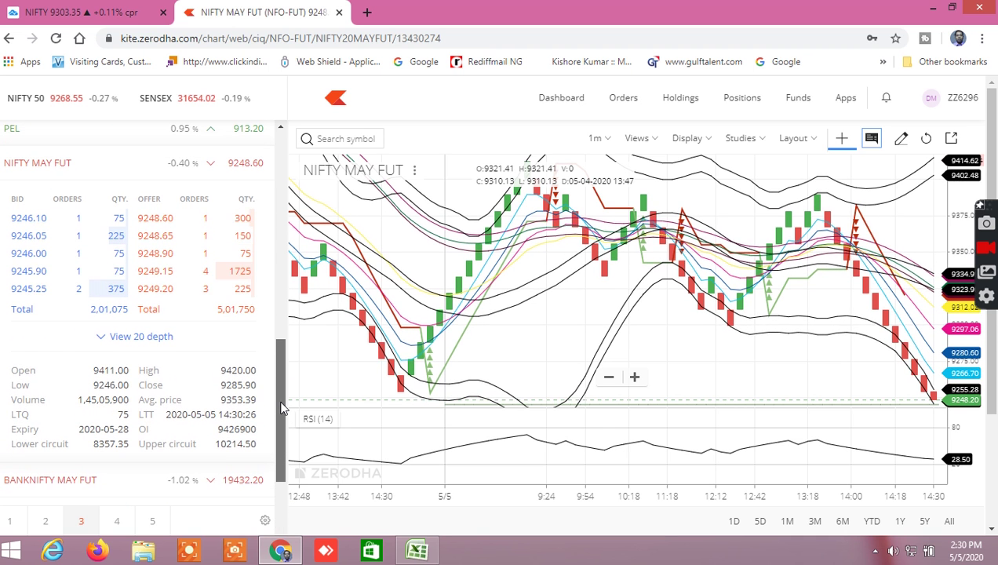
pyautogui.moveTo(283, 408); pyautogui.dragTo(280, 420)
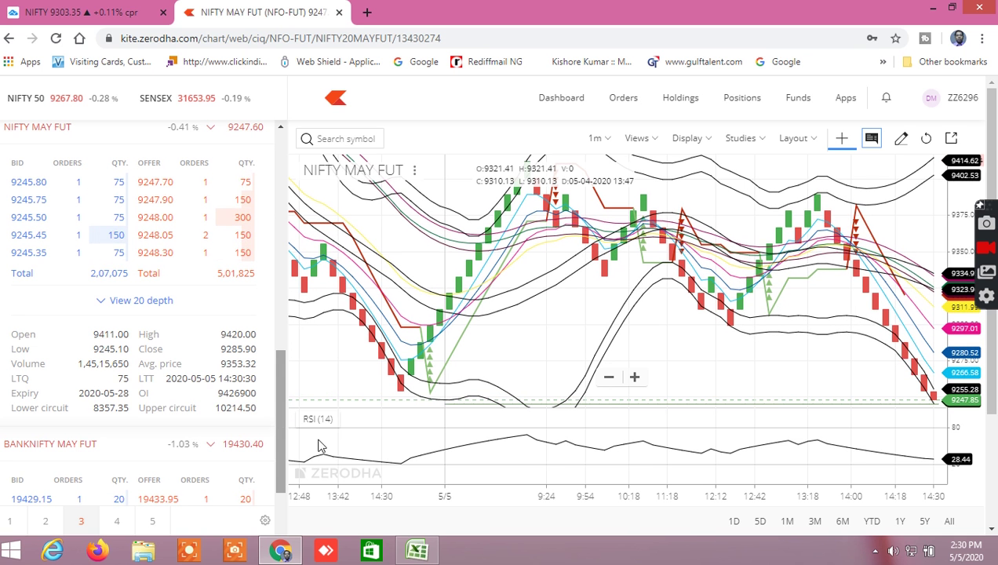
pyautogui.click(427, 549)
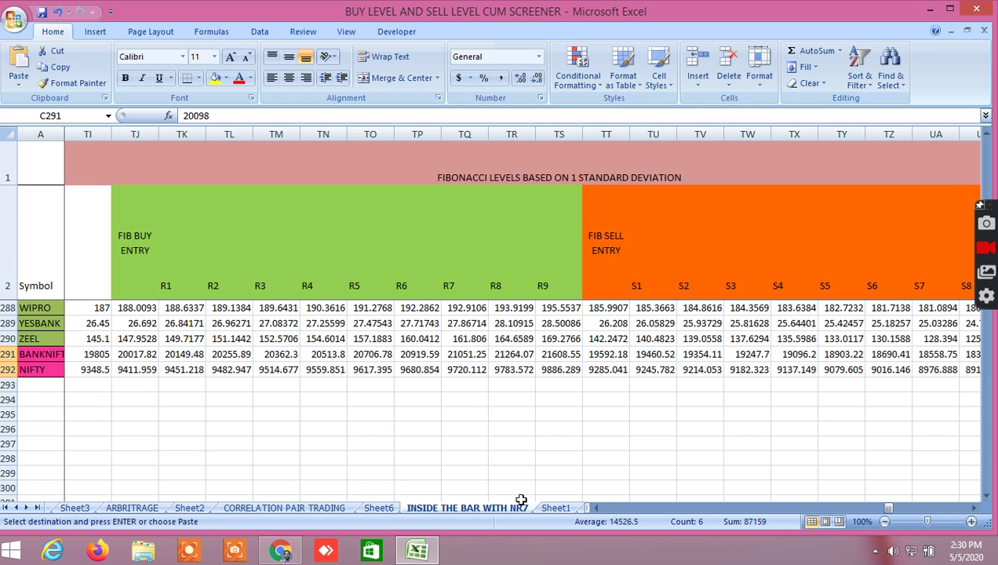
pyautogui.moveTo(887, 514); pyautogui.dragTo(444, 495)
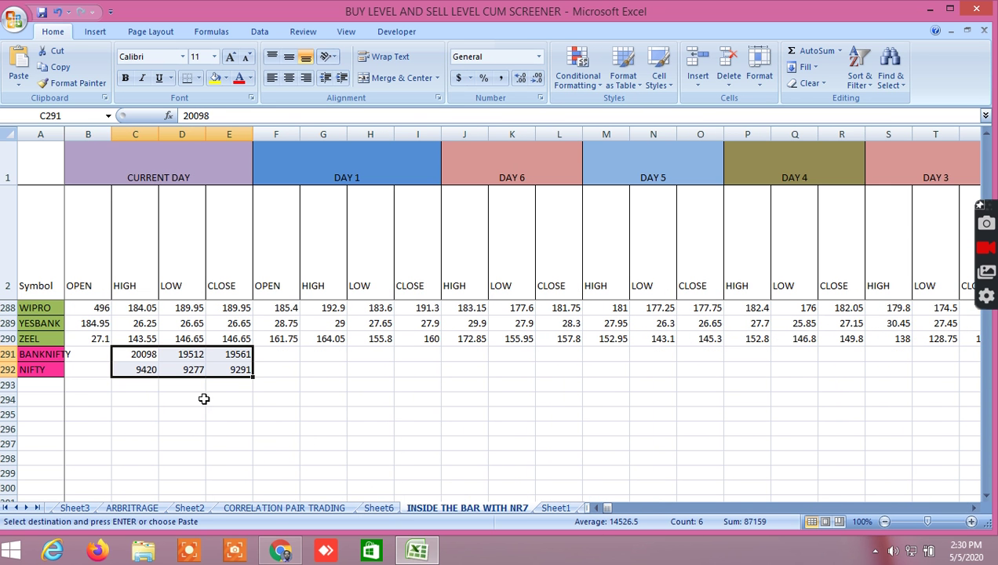
pyautogui.click(194, 371)
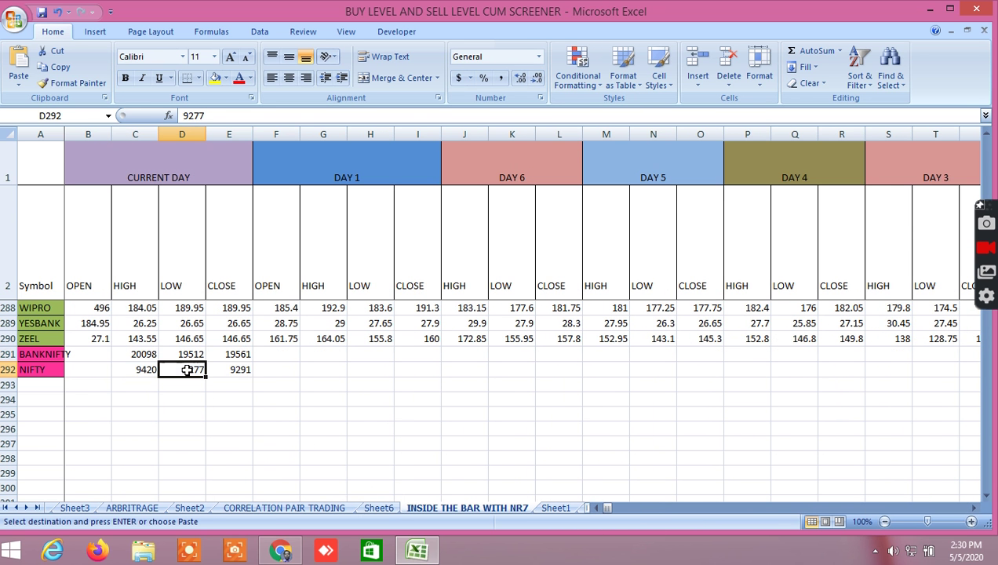
pyautogui.click(284, 548)
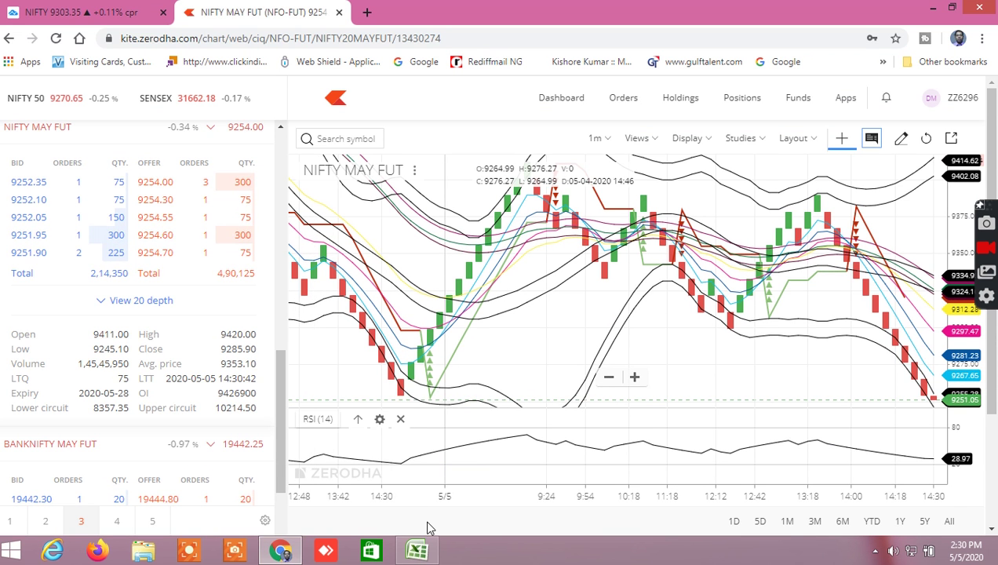
pyautogui.click(431, 542)
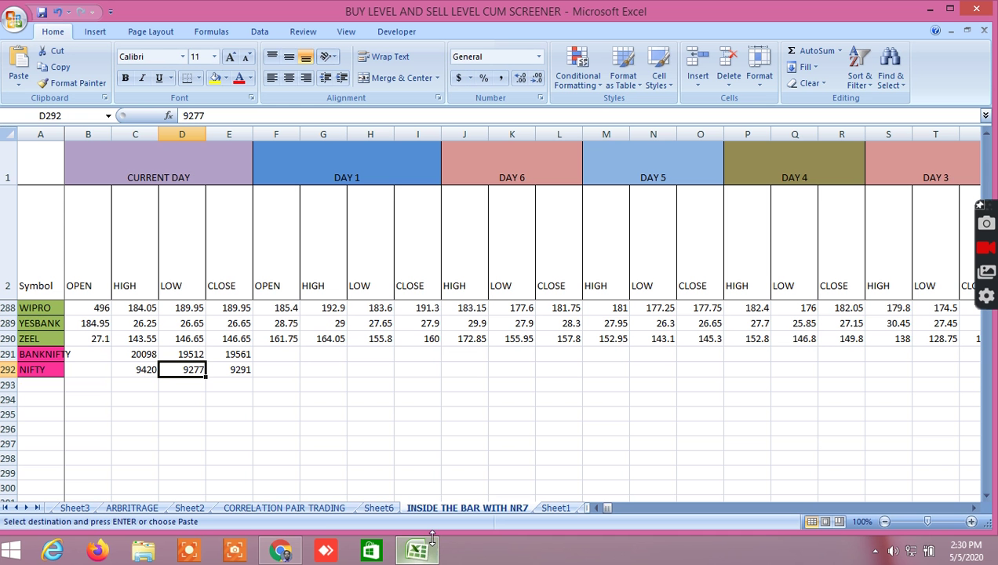
pyautogui.write('9')
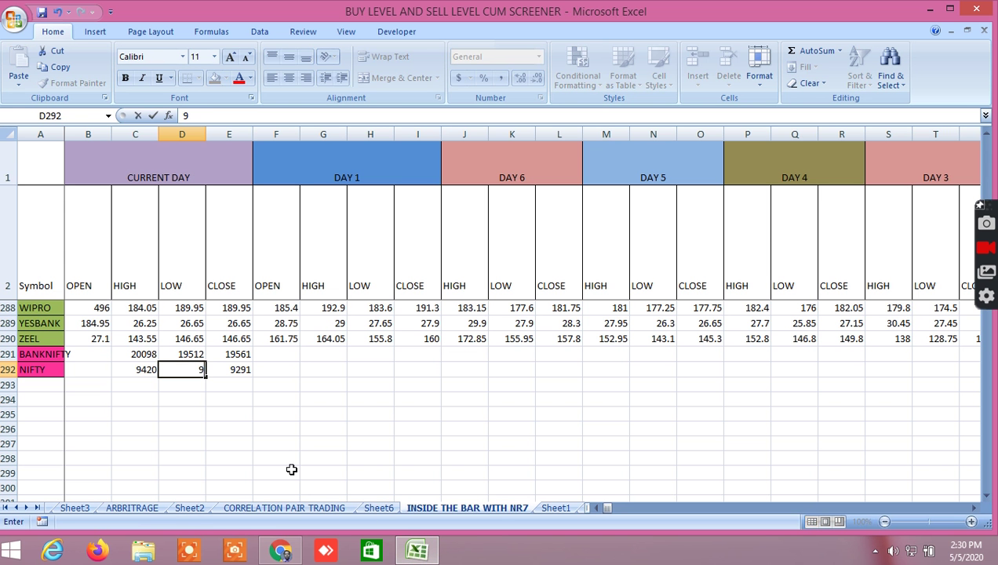
pyautogui.click(244, 411)
# Set the NIFTY row's current-day CLOSE to 9296
pyautogui.click(233, 372)
pyautogui.write('9')
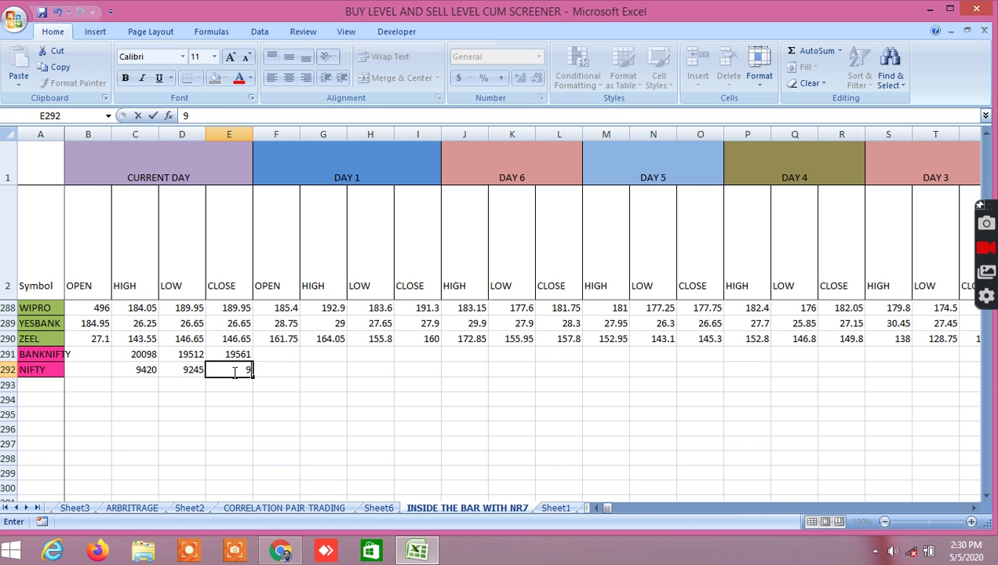
pyautogui.write('296')
pyautogui.click(255, 409)
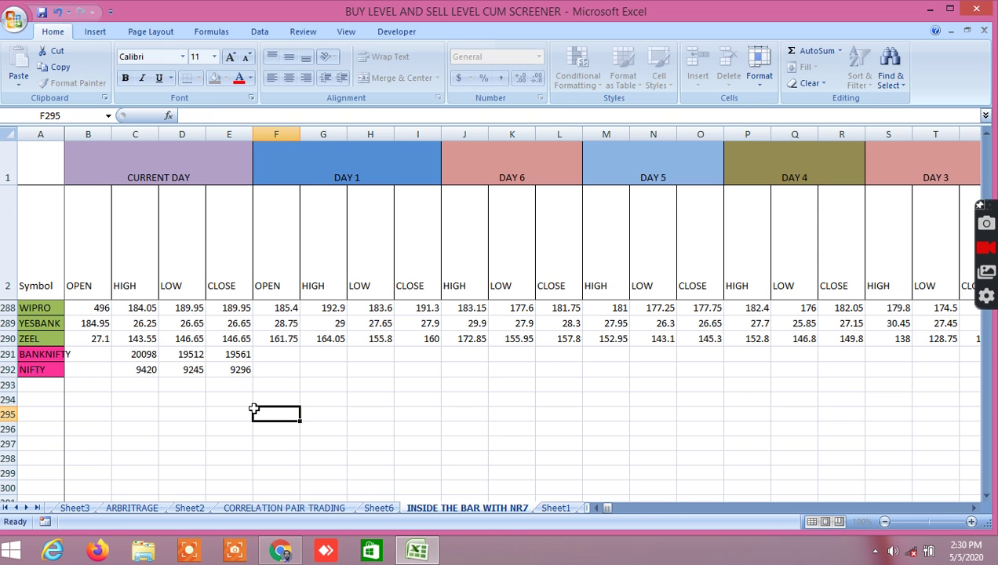
# Recheck the NIFTY MAY FUT price in Kite and set the NIFTY row's current-day CLOSE to 9254 in Excel
pyautogui.click(192, 355)
pyautogui.click(294, 541)
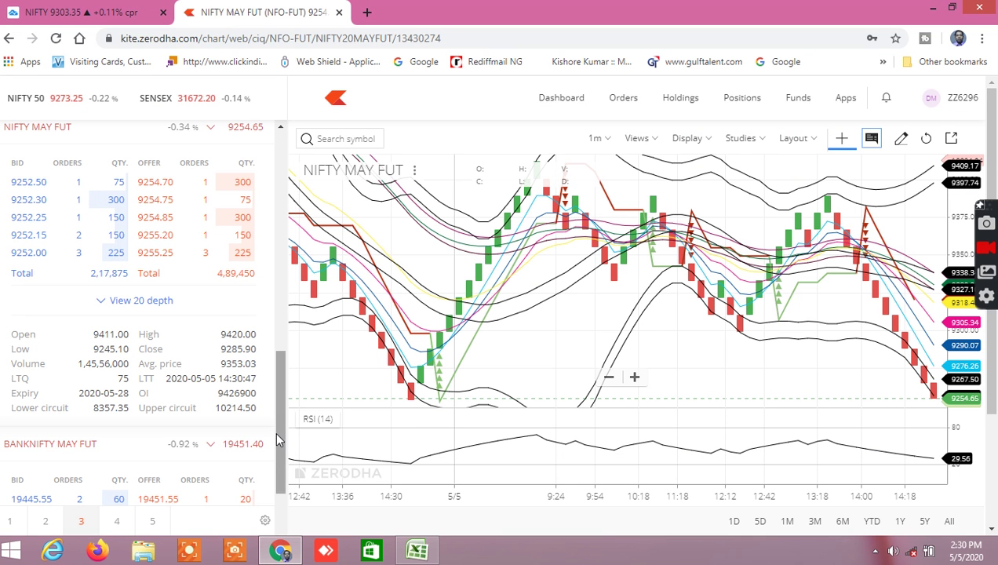
pyautogui.moveTo(275, 432); pyautogui.dragTo(276, 433)
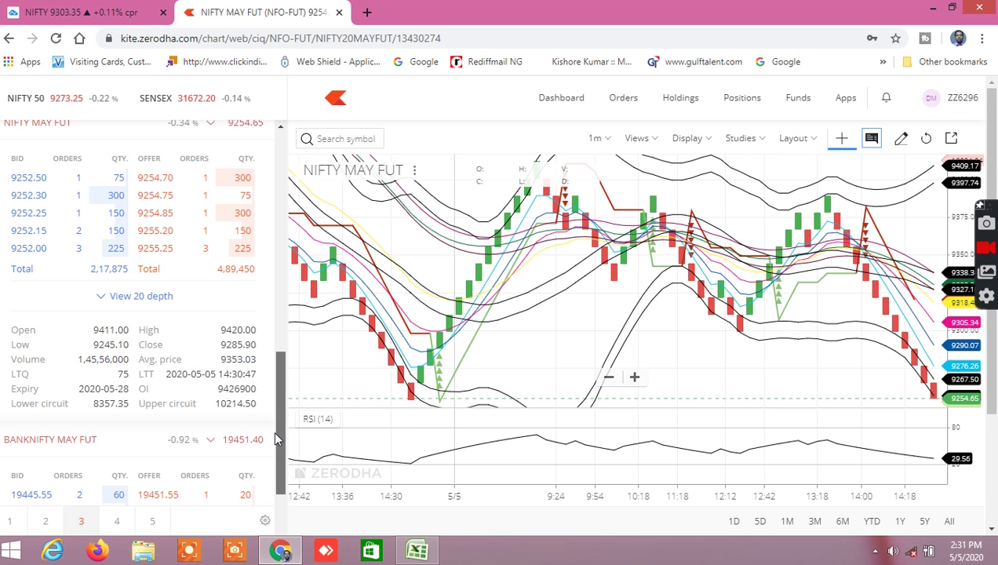
pyautogui.click(418, 550)
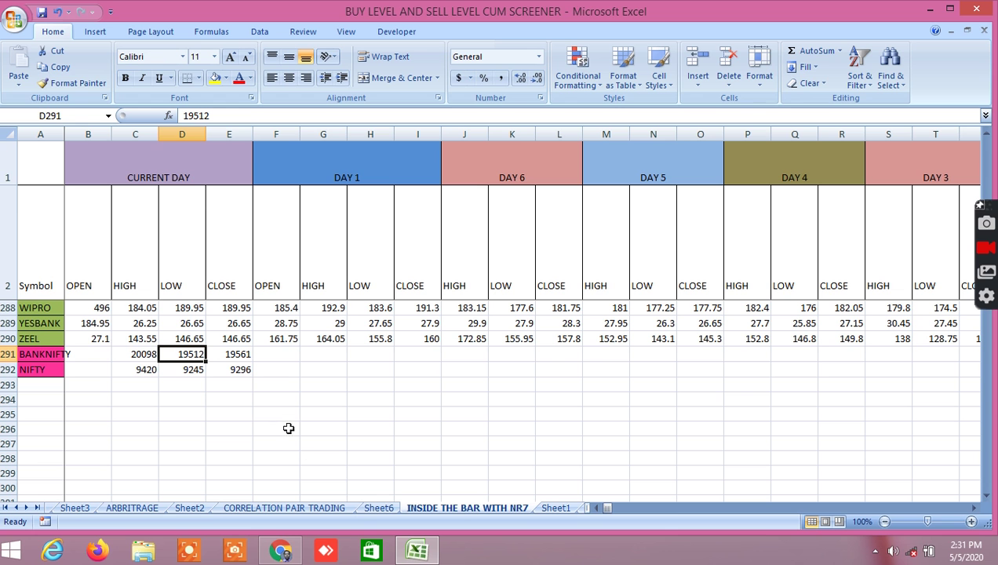
pyautogui.click(234, 369)
pyautogui.write('9')
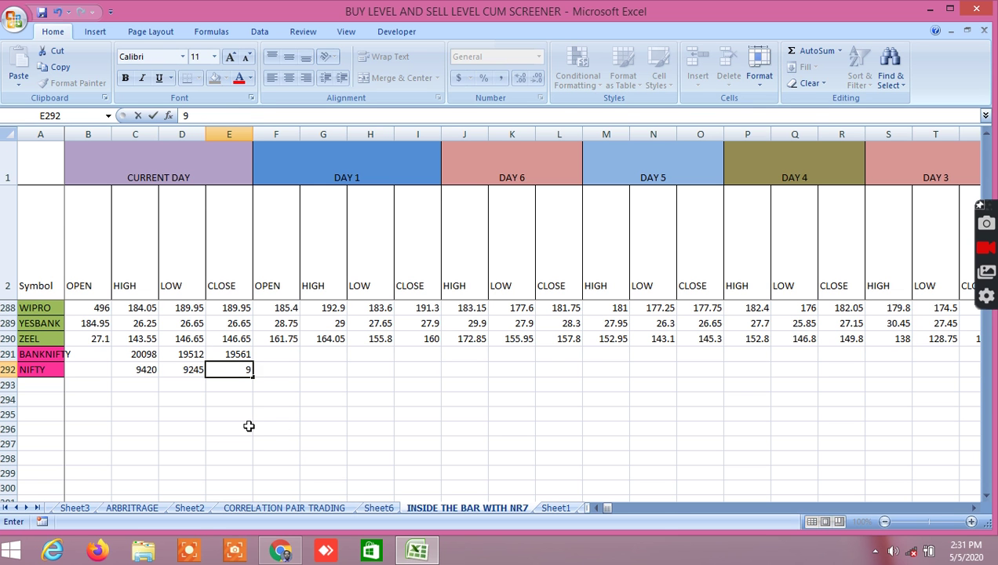
pyautogui.click(232, 354)
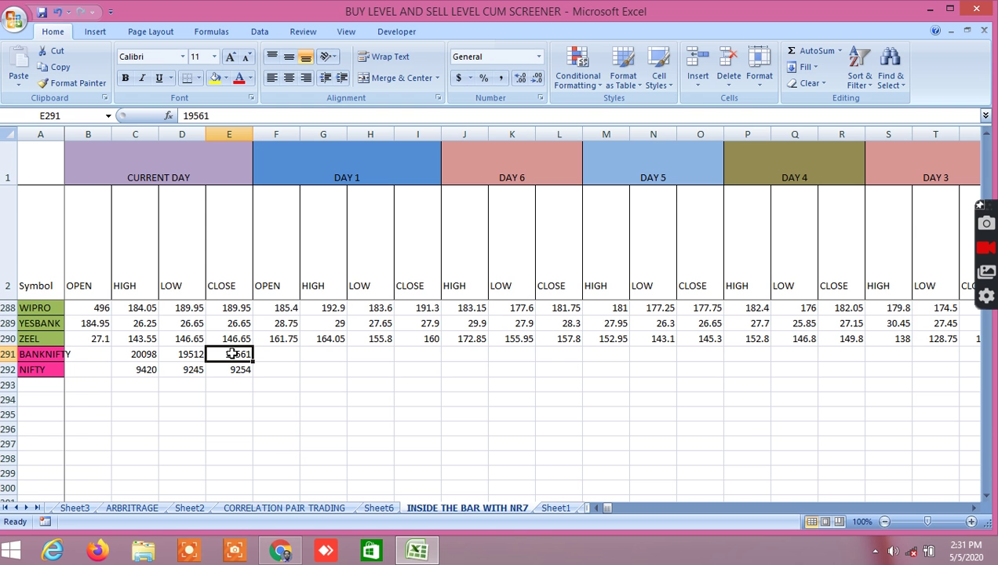
# Check the BANKNIFTY MAY FUT quote in Kite and set the BANKNIFTY row's current-day LOW to 19421 in Excel
pyautogui.click(192, 356)
pyautogui.click(280, 551)
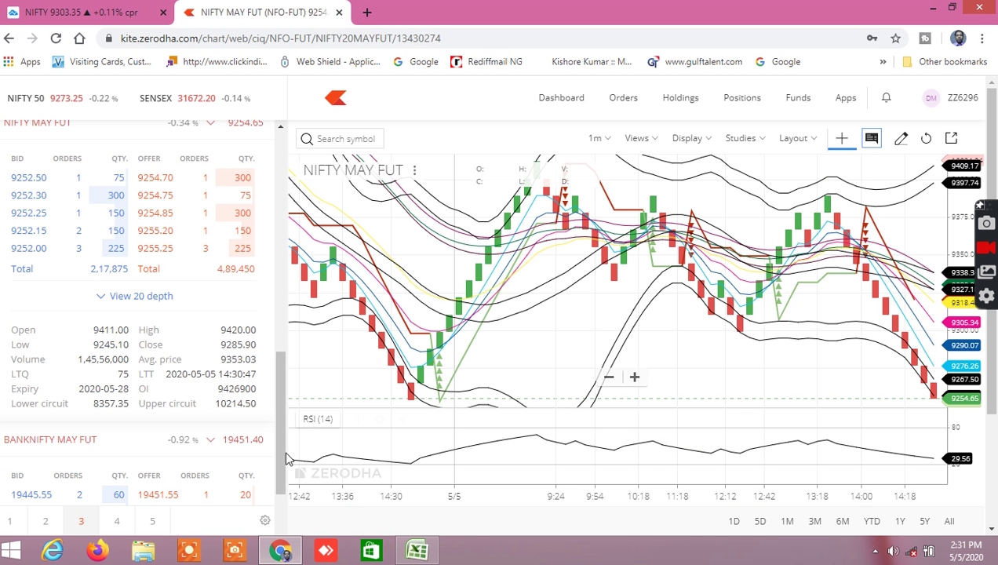
pyautogui.moveTo(284, 457); pyautogui.dragTo(282, 510)
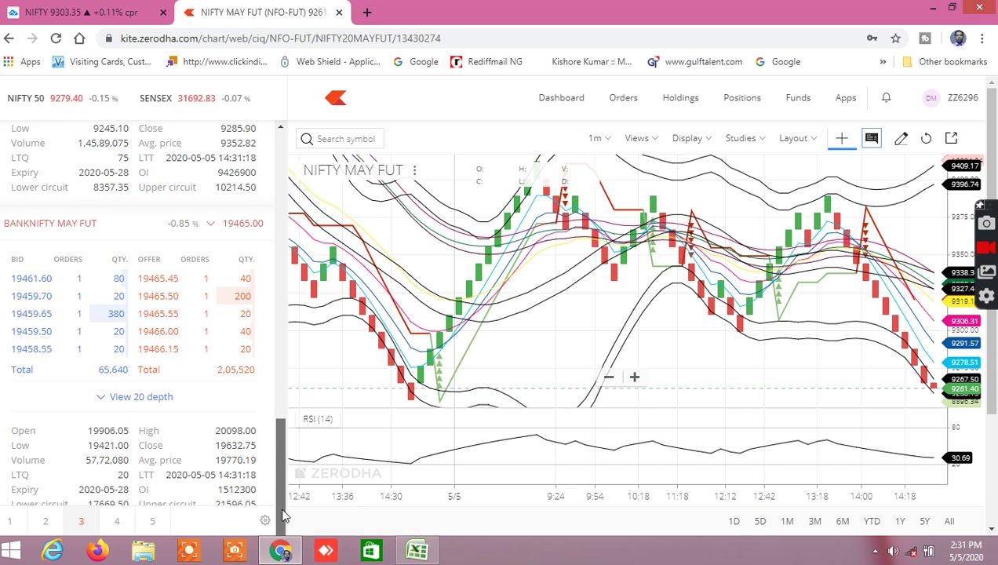
pyautogui.click(417, 551)
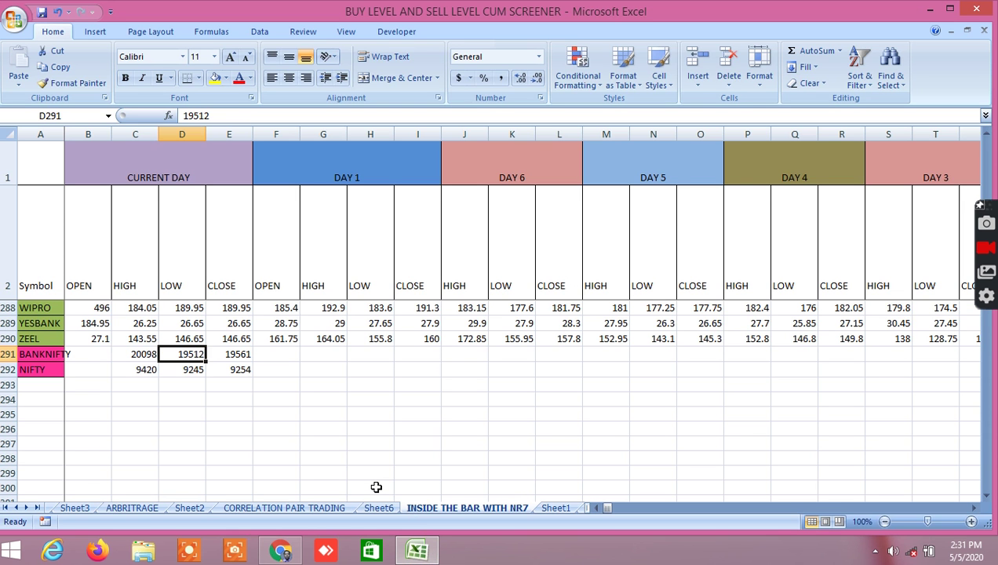
pyautogui.write('19421')
pyautogui.click(232, 425)
# Recheck the BANKNIFTY MAY FUT price in Kite and set the BANKNIFTY row's current-day CLOSE to 19447 in Excel
pyautogui.click(240, 354)
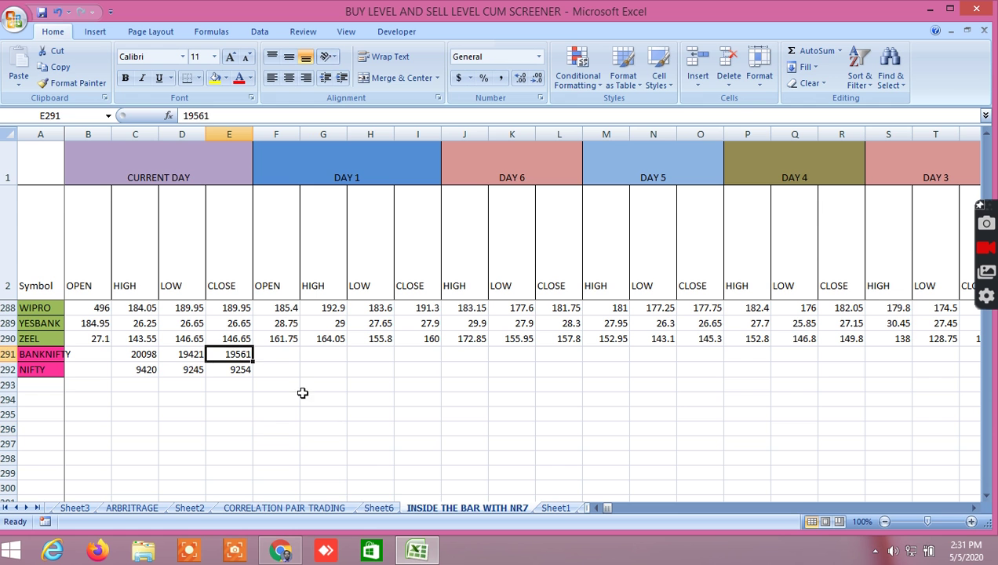
pyautogui.click(297, 549)
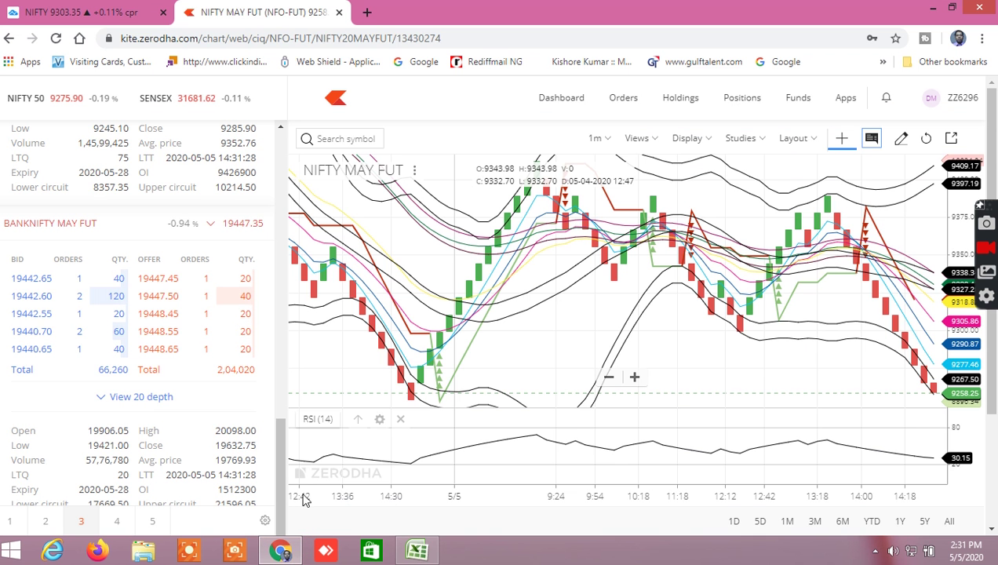
pyautogui.click(424, 551)
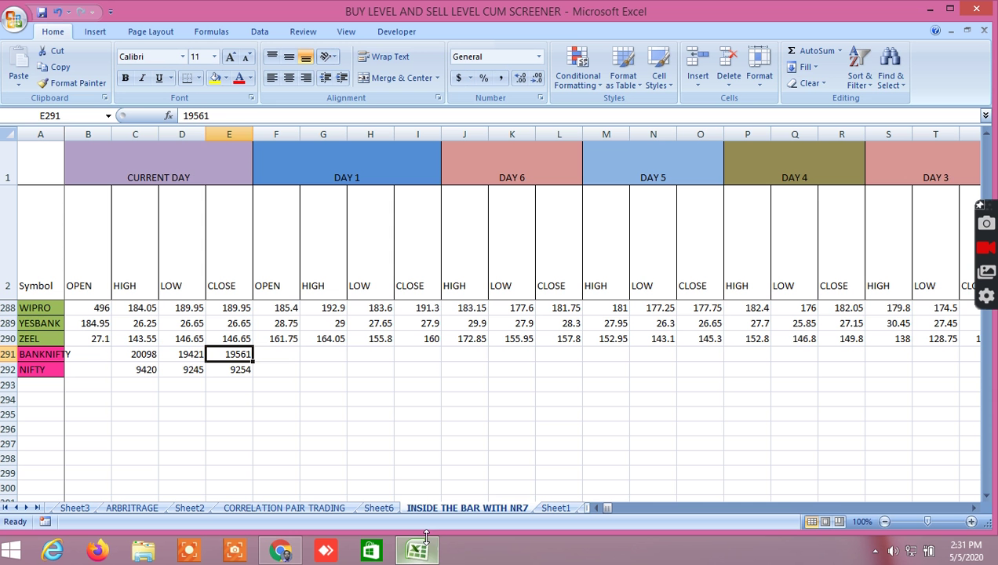
pyautogui.write('19447')
pyautogui.click(446, 442)
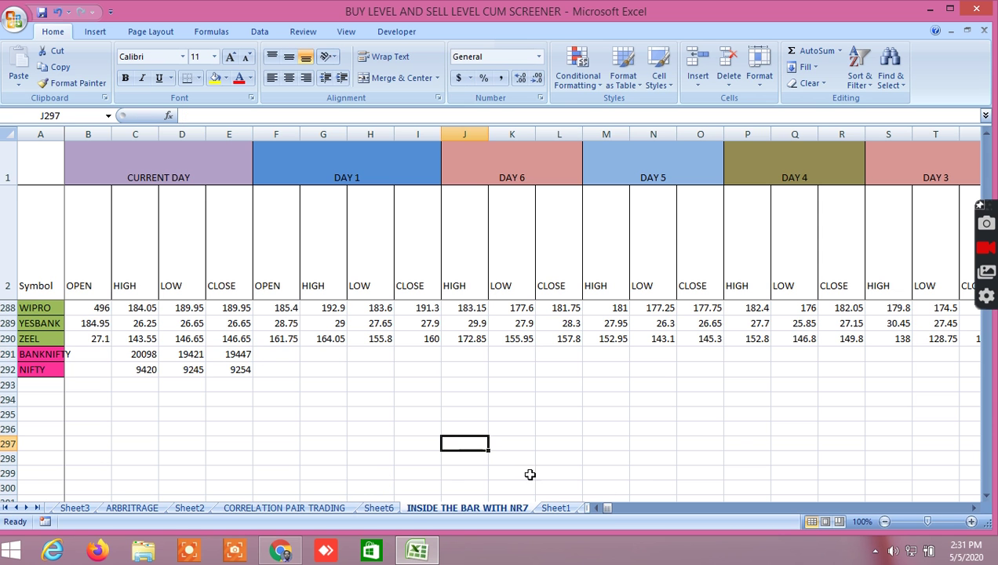
# Examine BANKNIFTY and NIFTY's volatility-based Gann degree levels from 12.5 to 270 on both the green and red sides
pyautogui.moveTo(606, 508); pyautogui.dragTo(865, 532)
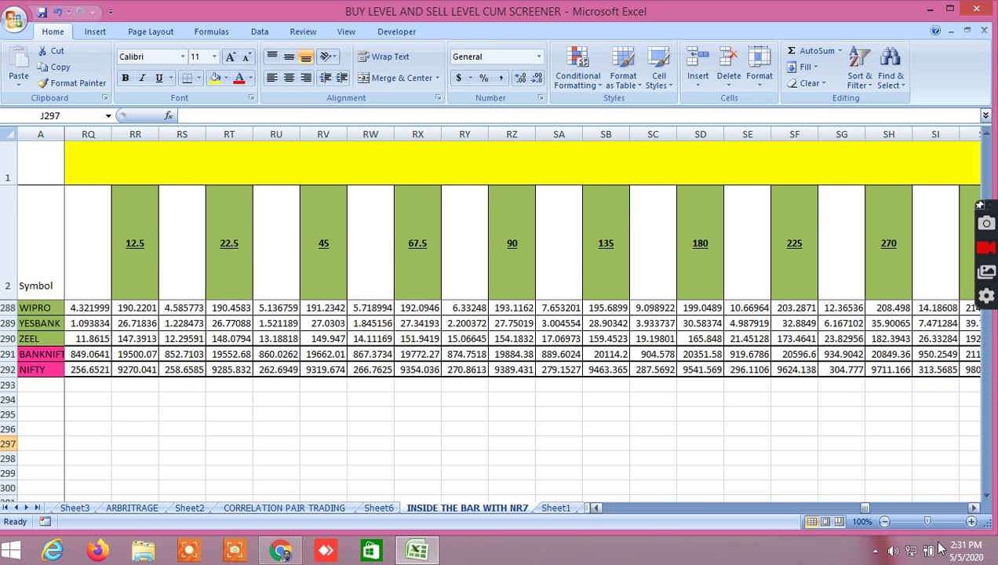
pyautogui.moveTo(862, 508); pyautogui.dragTo(873, 515)
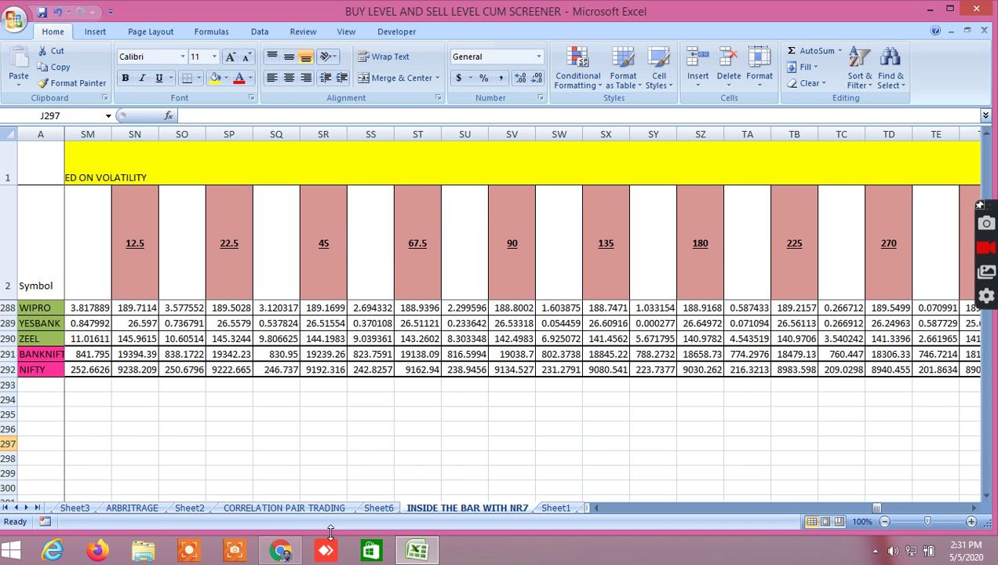
# Switch to Kite, search the watchlist for bpcl and add BPCL to it
pyautogui.click(281, 550)
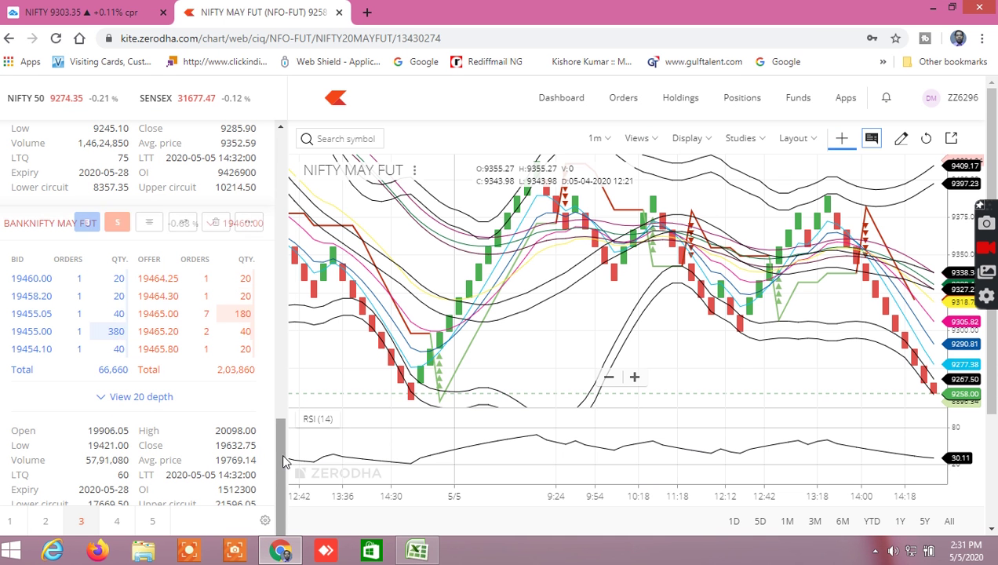
pyautogui.moveTo(284, 461); pyautogui.dragTo(278, 122)
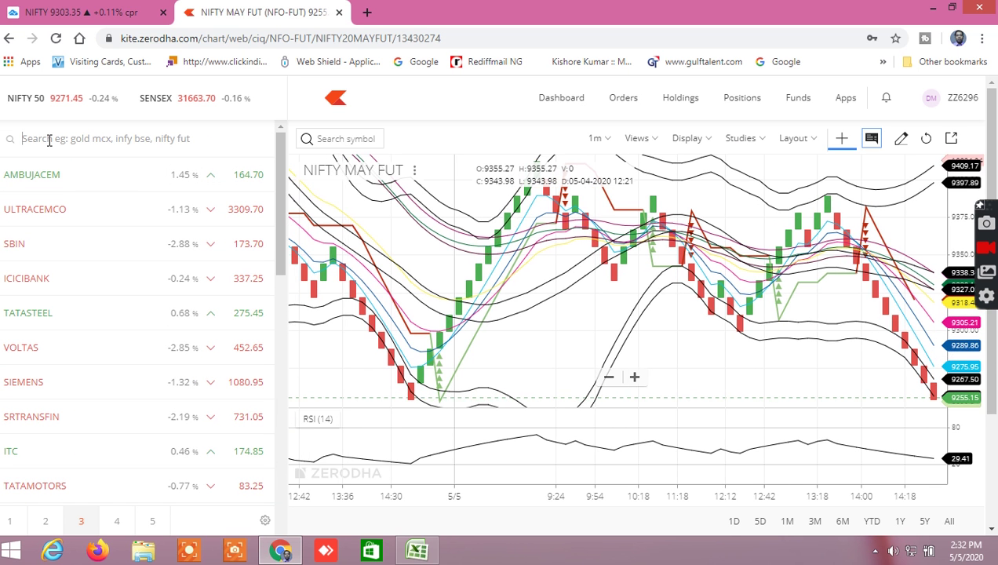
pyautogui.click(49, 140)
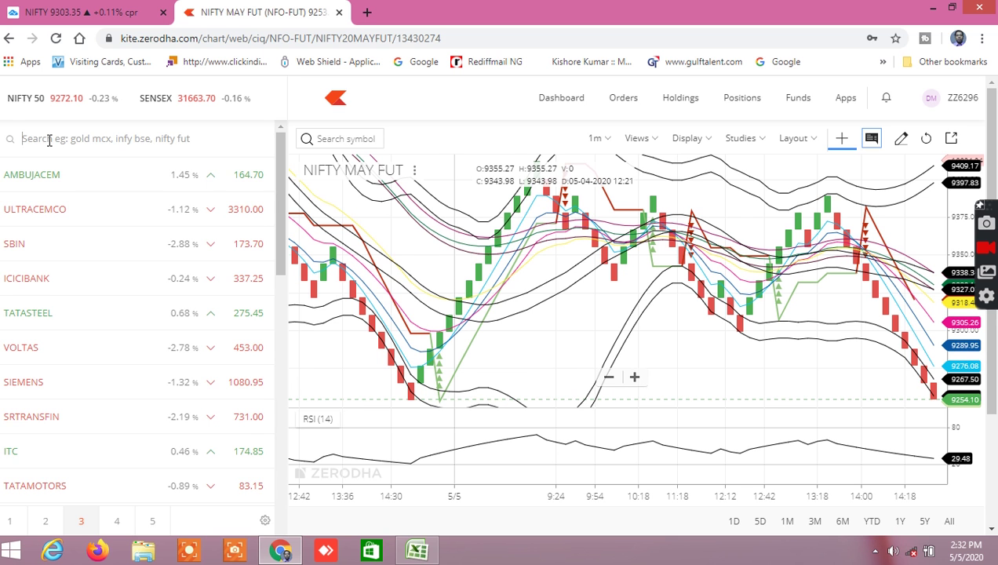
pyautogui.write('bpcl')
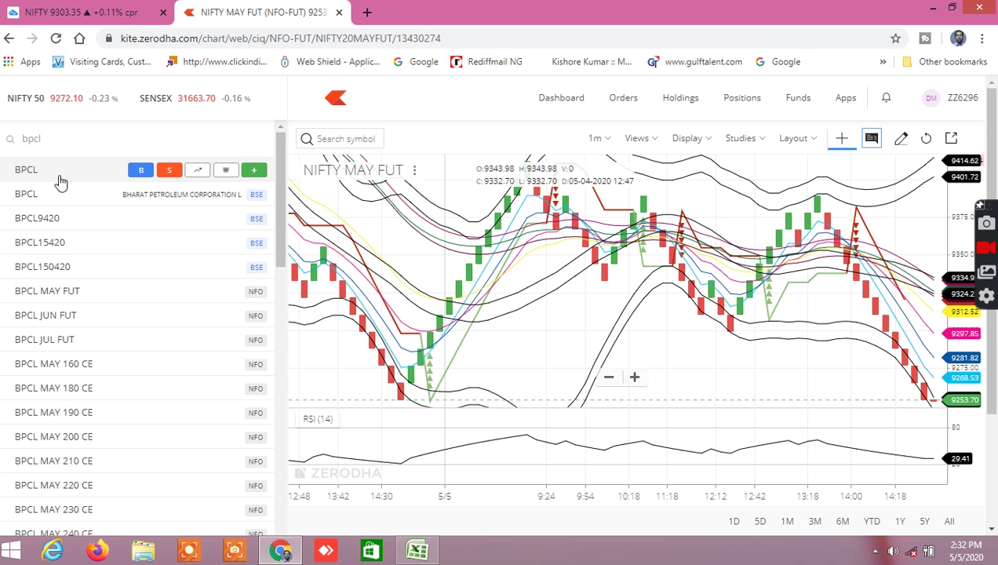
pyautogui.press('Escape')
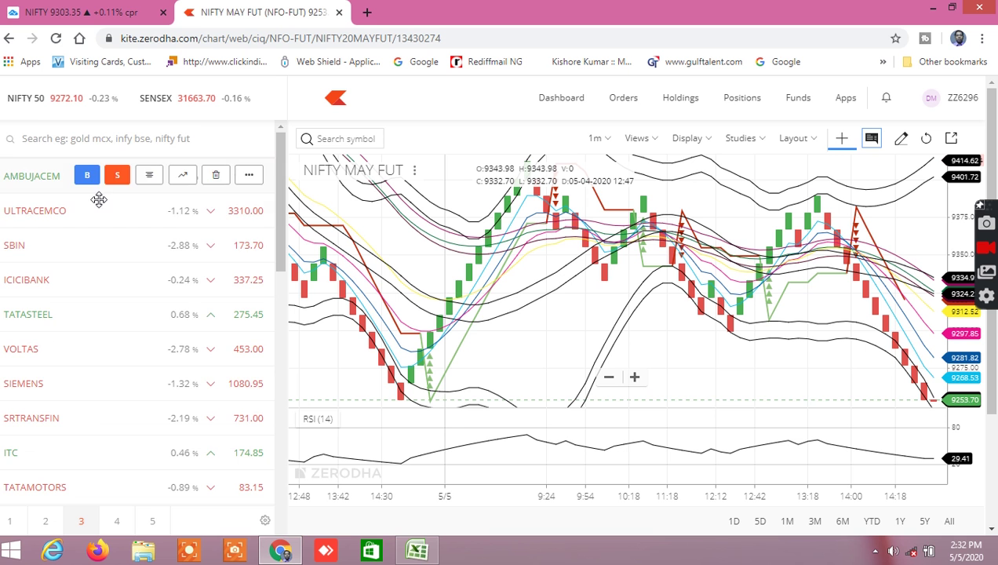
pyautogui.scroll(-10, 268, 246)
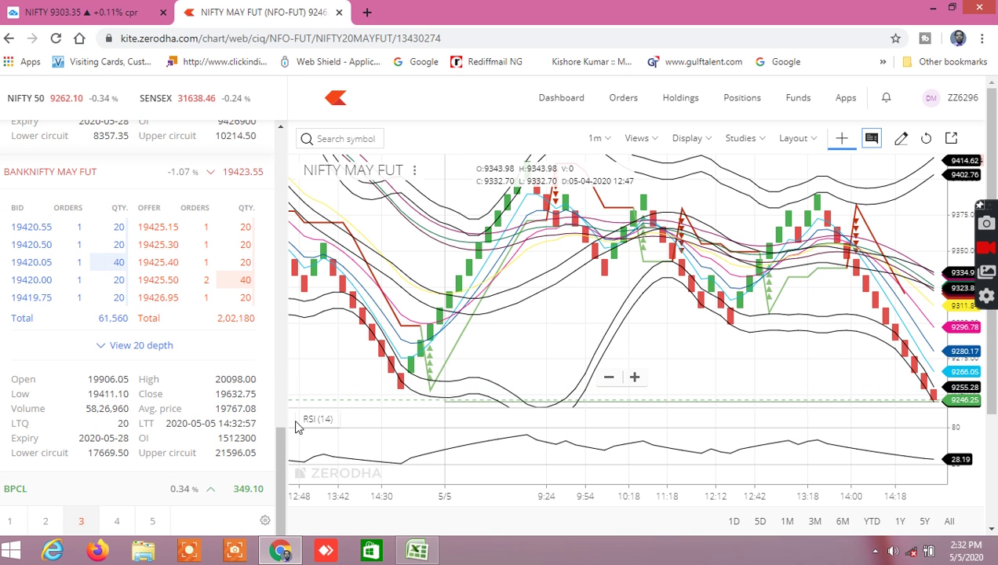
# Search the Kite watchlist for hpcl, change the search to hindpetro and add HINDPETRO
pyautogui.moveTo(276, 452); pyautogui.dragTo(113, 149)
pyautogui.click(90, 139)
pyautogui.write('hpc')
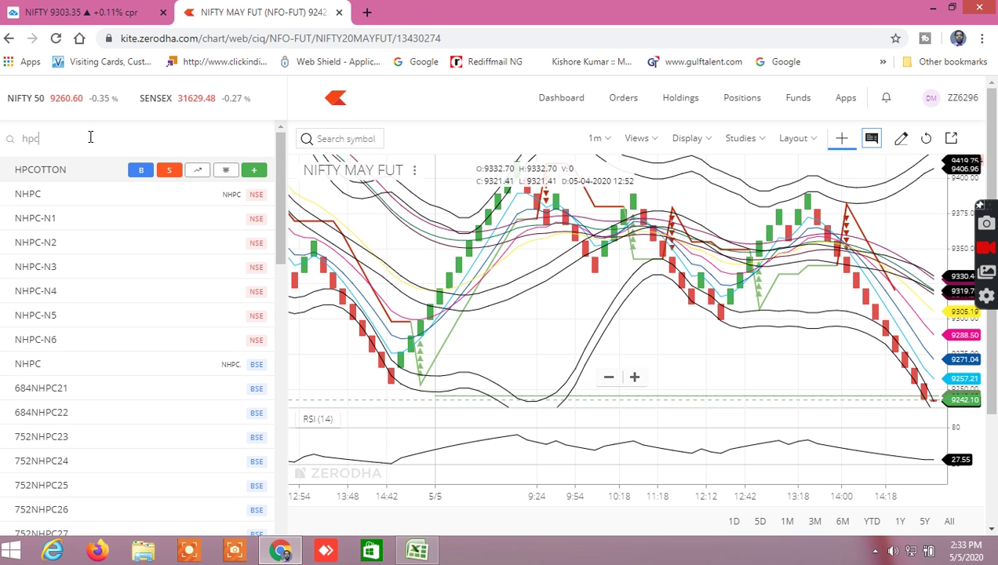
pyautogui.write('l')
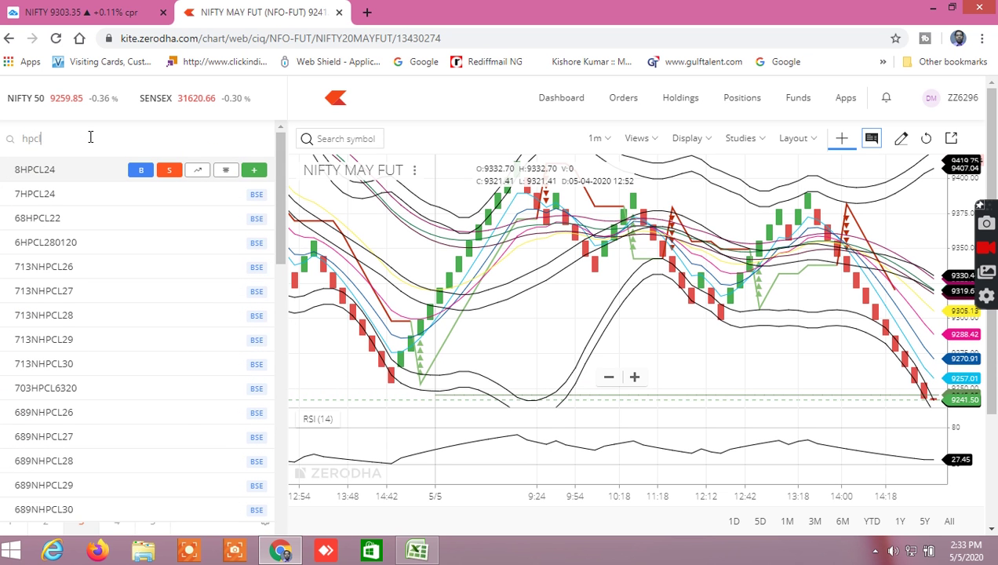
pyautogui.press('BackSpace')
pyautogui.press('BackSpace')
pyautogui.press('BackSpace')
pyautogui.write('in')
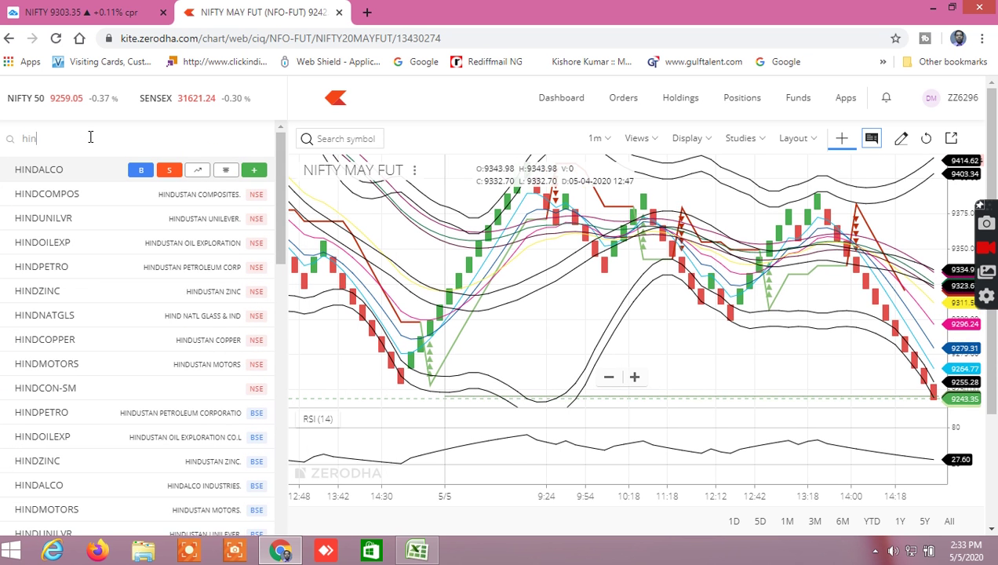
pyautogui.write('dpetro')
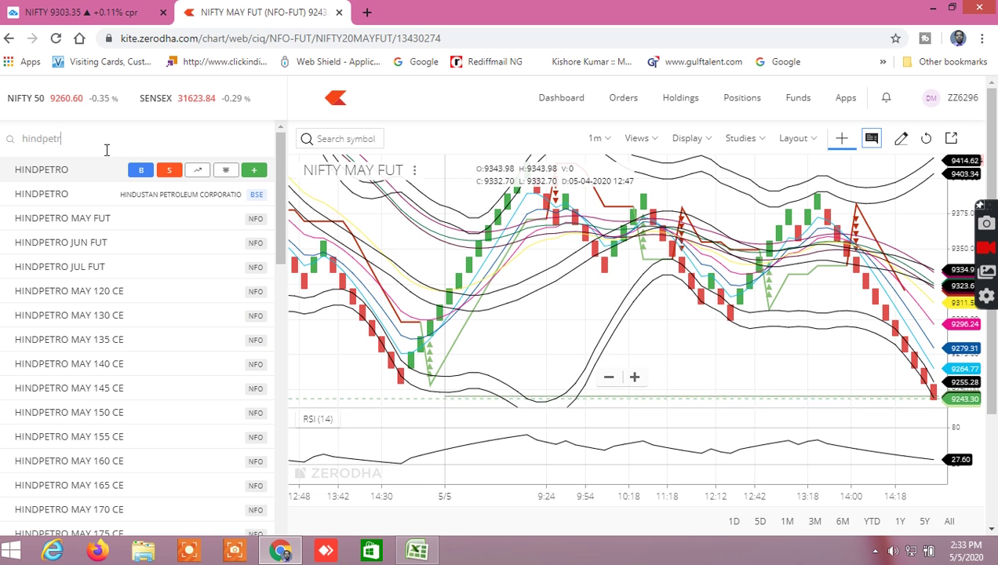
pyautogui.click(53, 181)
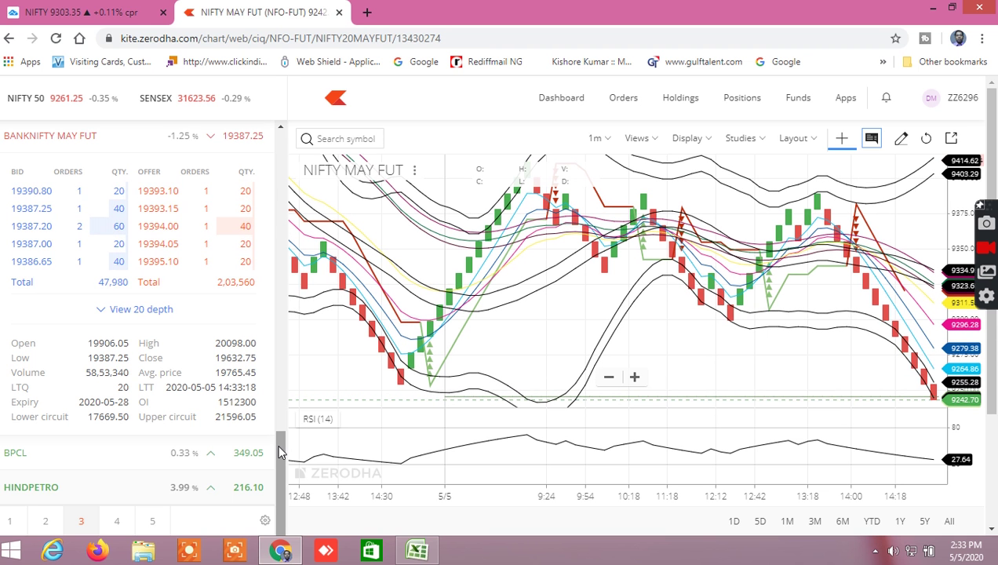
# Check the BPCL, HINDPETRO, NIFTY MAY FUT and BANKNIFTY MAY FUT quotes in Kite against the Gann degree levels in Excel
pyautogui.moveTo(251, 499)
pyautogui.moveTo(253, 463)
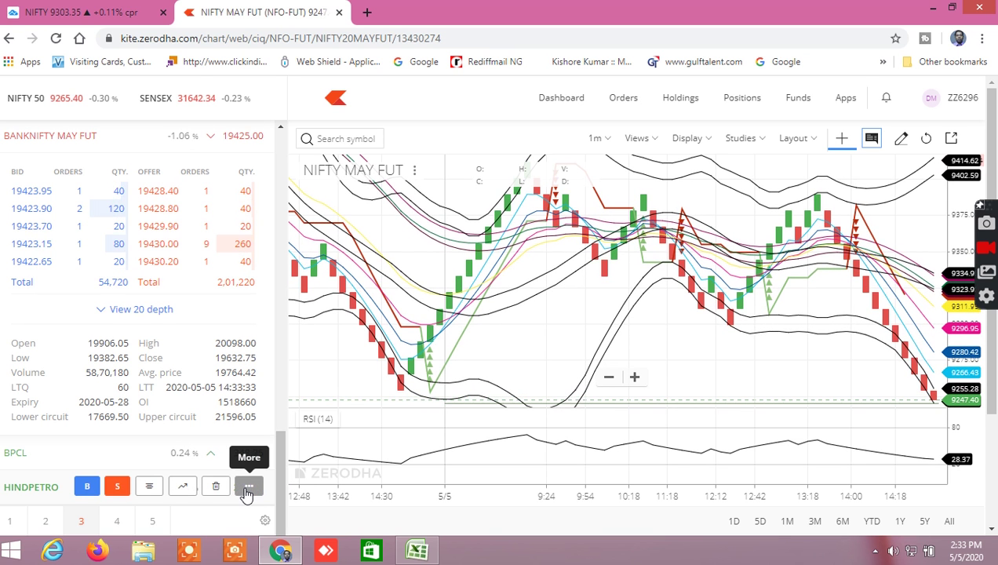
pyautogui.moveTo(187, 468)
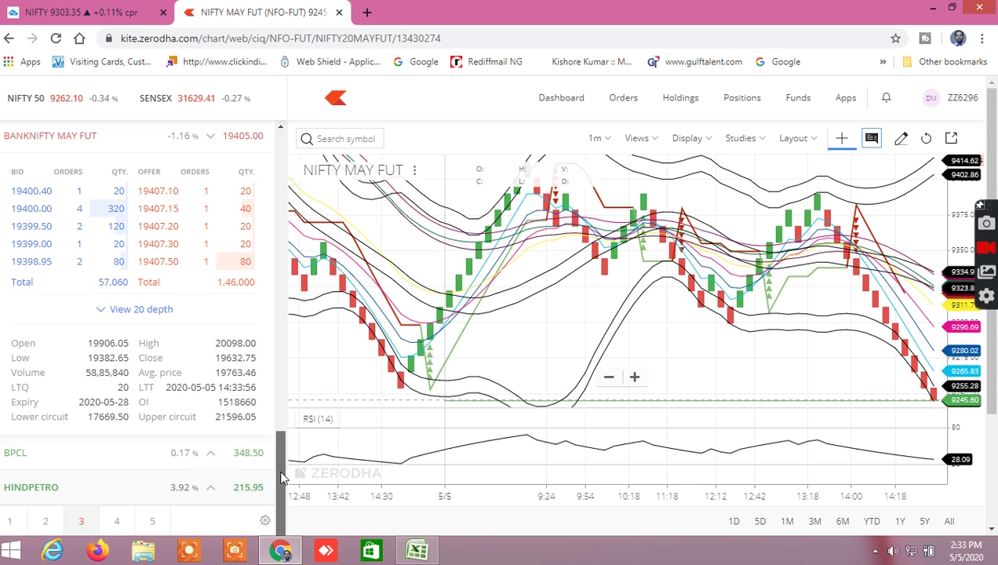
pyautogui.moveTo(282, 478); pyautogui.dragTo(273, 380)
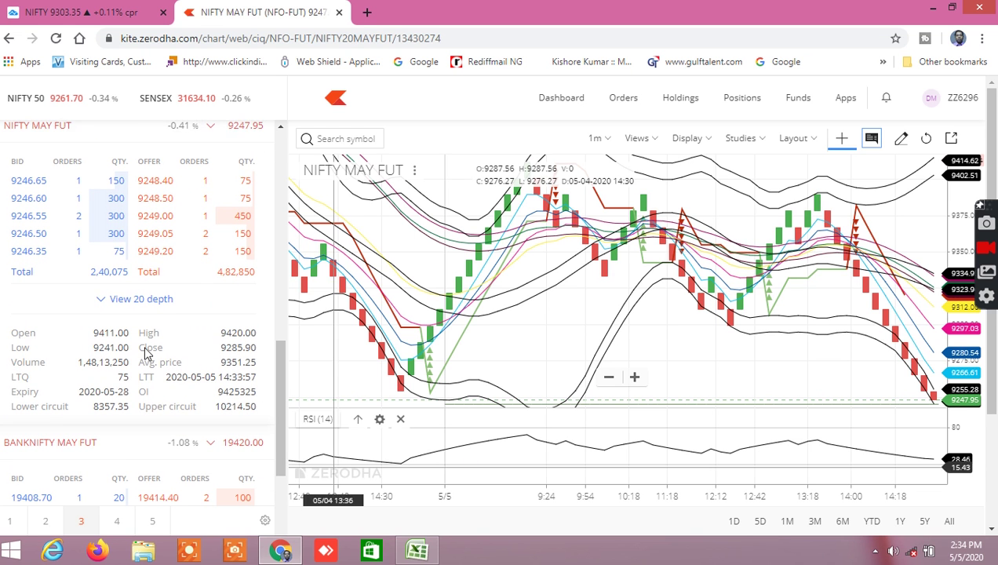
pyautogui.moveTo(286, 407); pyautogui.dragTo(285, 456)
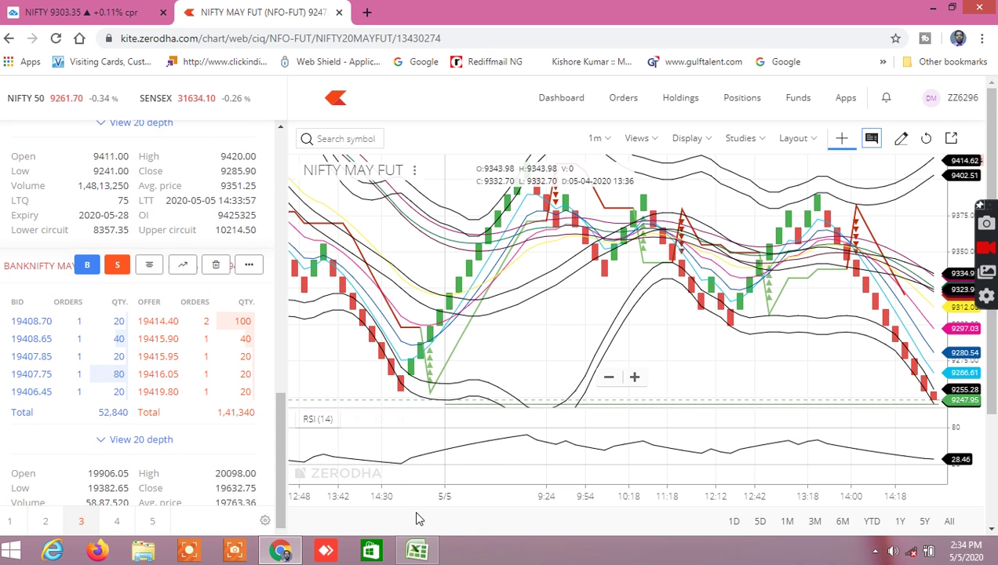
pyautogui.click(432, 546)
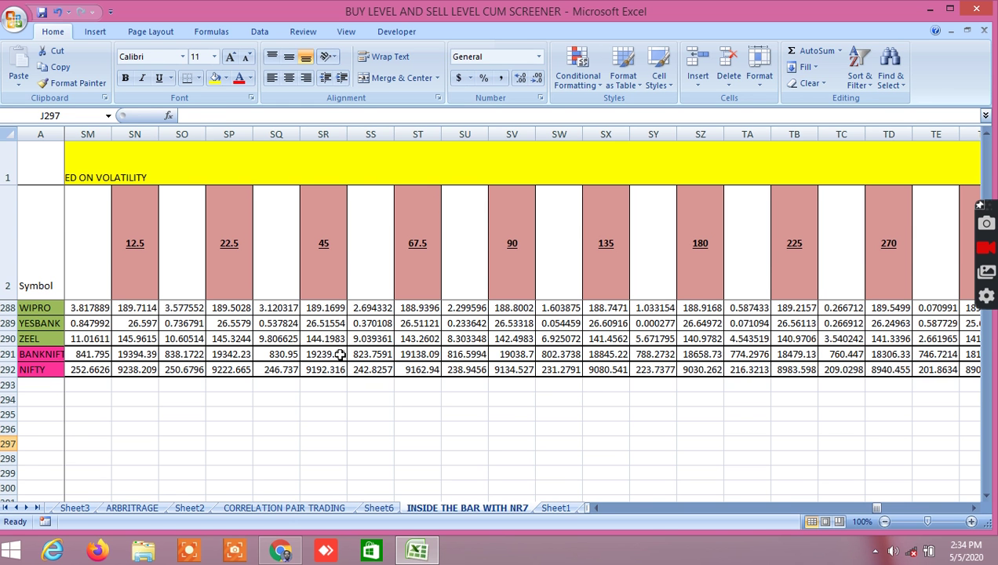
pyautogui.click(298, 548)
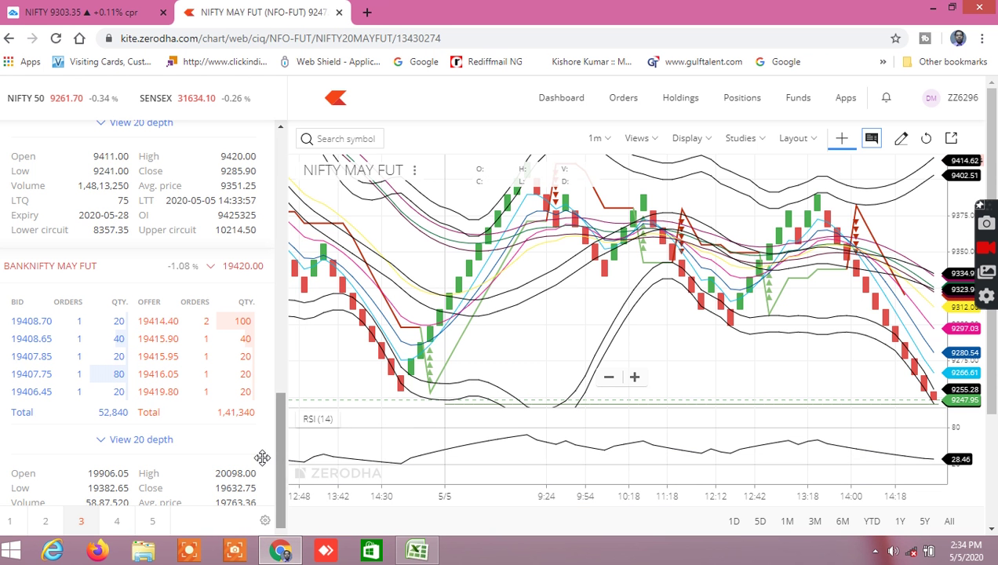
pyautogui.moveTo(117, 490)
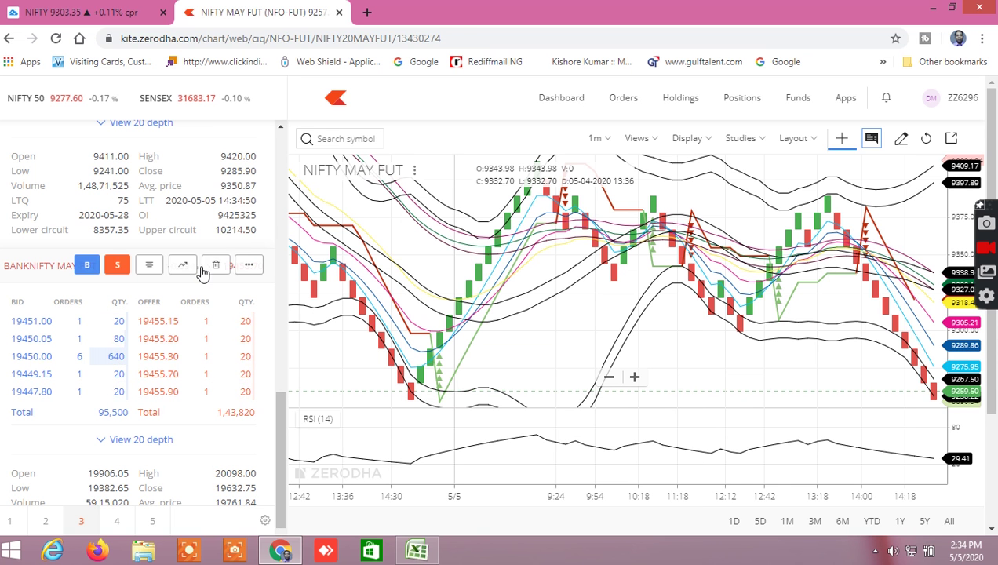
# Open the BANKNIFTY MAY FUT chart in Kite and review it with the BPCL and HINDPETRO quotes
pyautogui.click(182, 264)
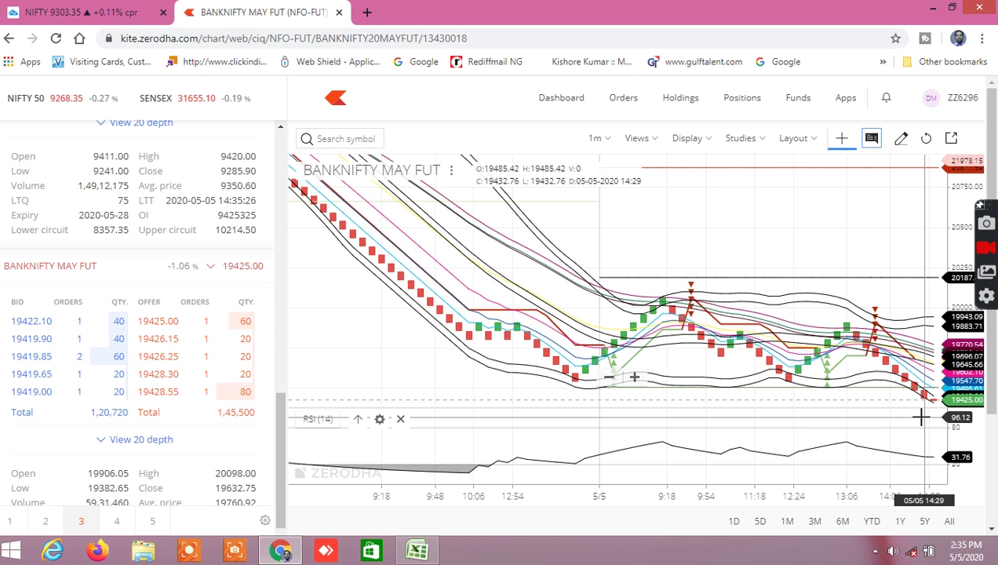
pyautogui.moveTo(279, 436); pyautogui.dragTo(274, 475)
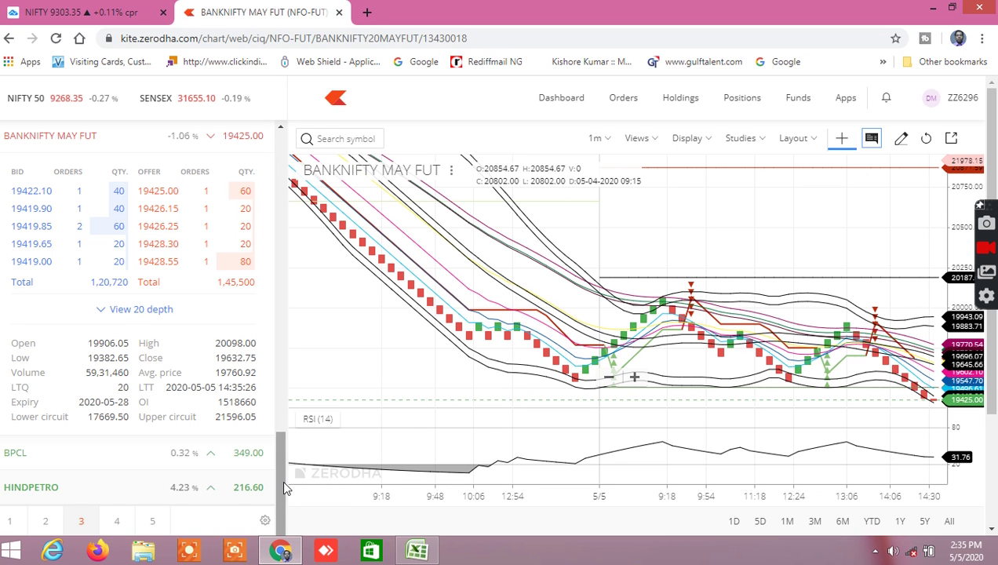
pyautogui.moveTo(253, 491)
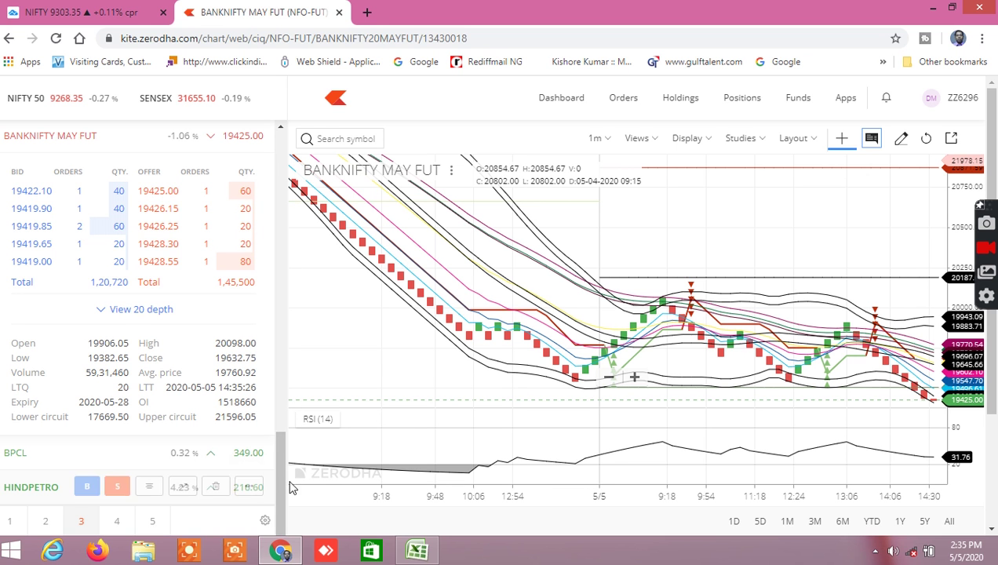
pyautogui.moveTo(261, 459)
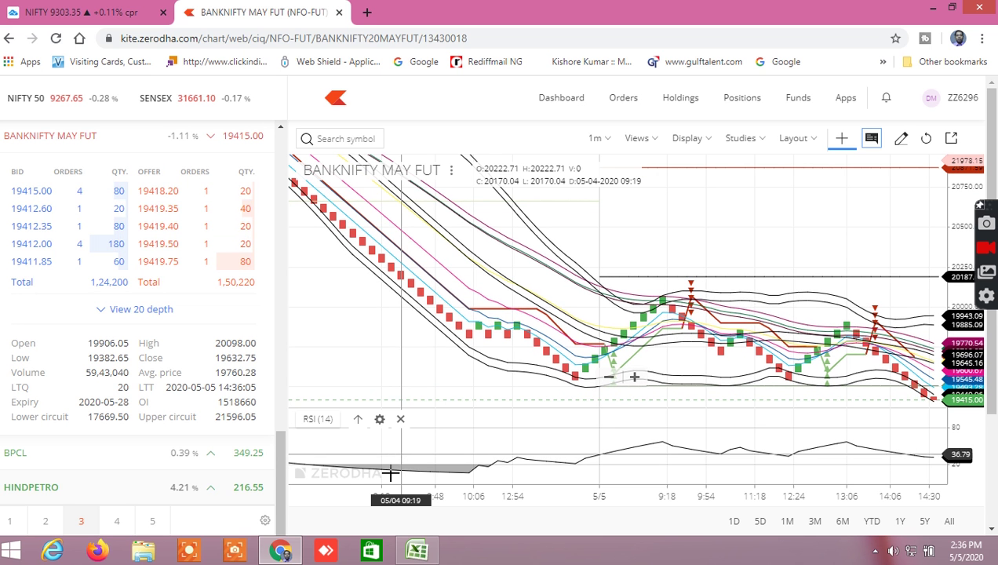
# Check the NIFTY MAY FUT quote in Kite and compare it with its volatility-based Gann degree levels in Excel
pyautogui.moveTo(277, 458); pyautogui.dragTo(272, 363)
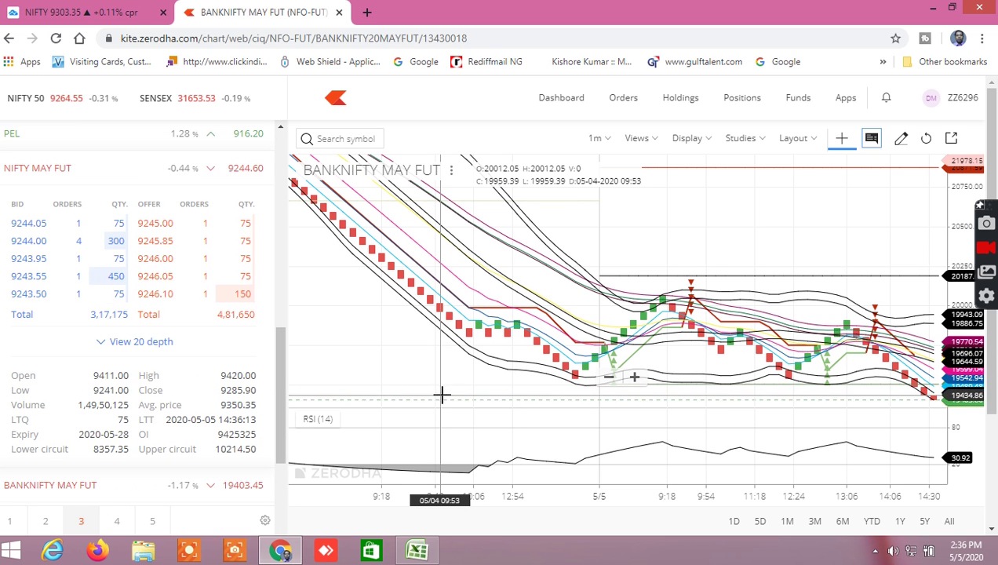
pyautogui.moveTo(223, 177)
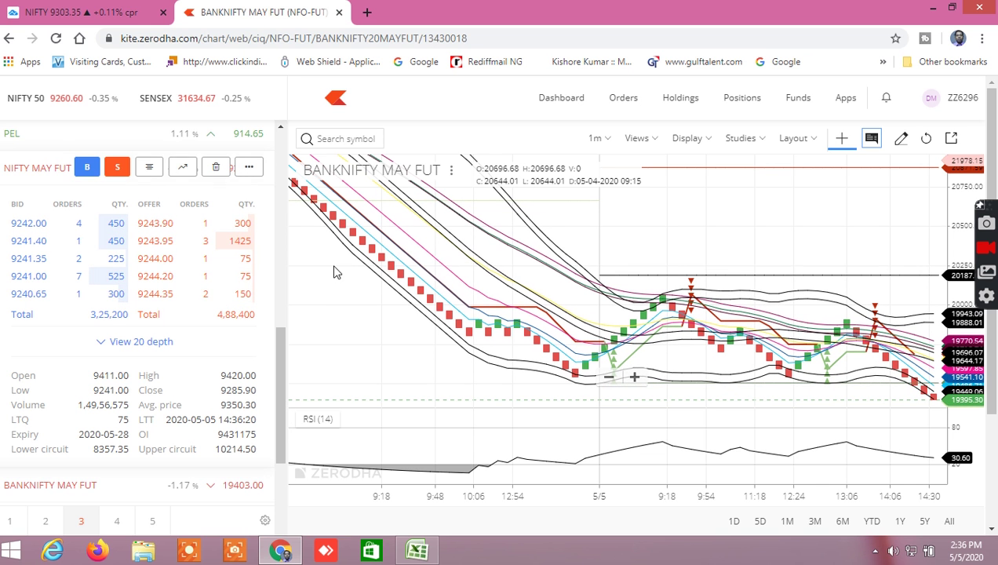
pyautogui.moveTo(284, 480)
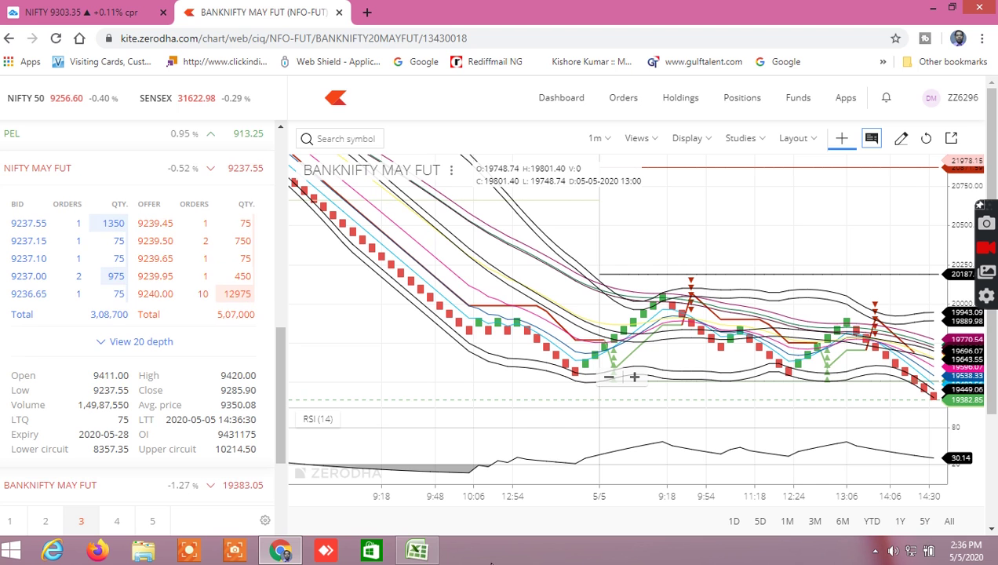
pyautogui.click(418, 552)
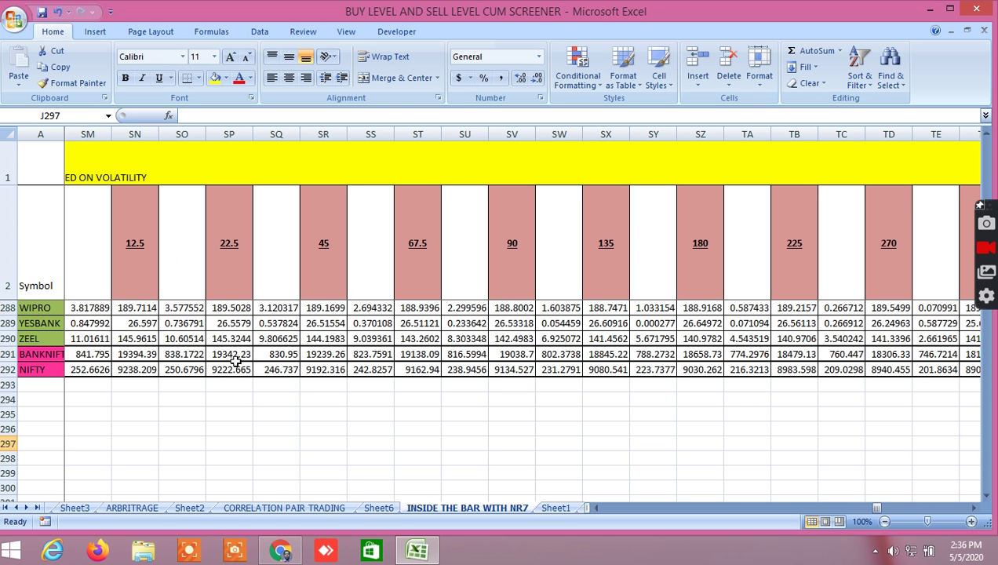
# Inspect the log-return and standard-deviation cells behind the BANKNIFTY and NIFTY volatility in rows 291 and 292
pyautogui.moveTo(877, 510); pyautogui.dragTo(824, 522)
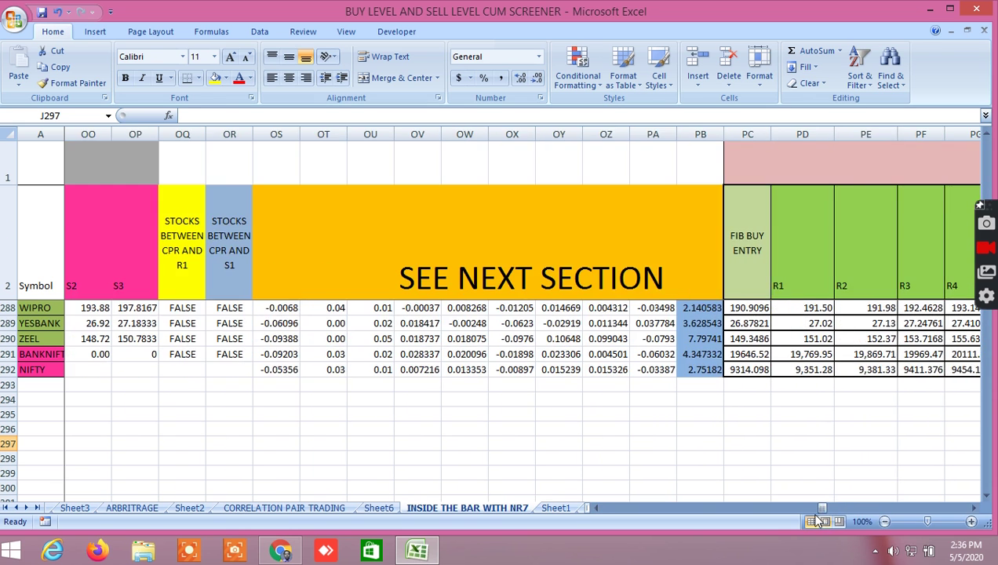
pyautogui.click(287, 357)
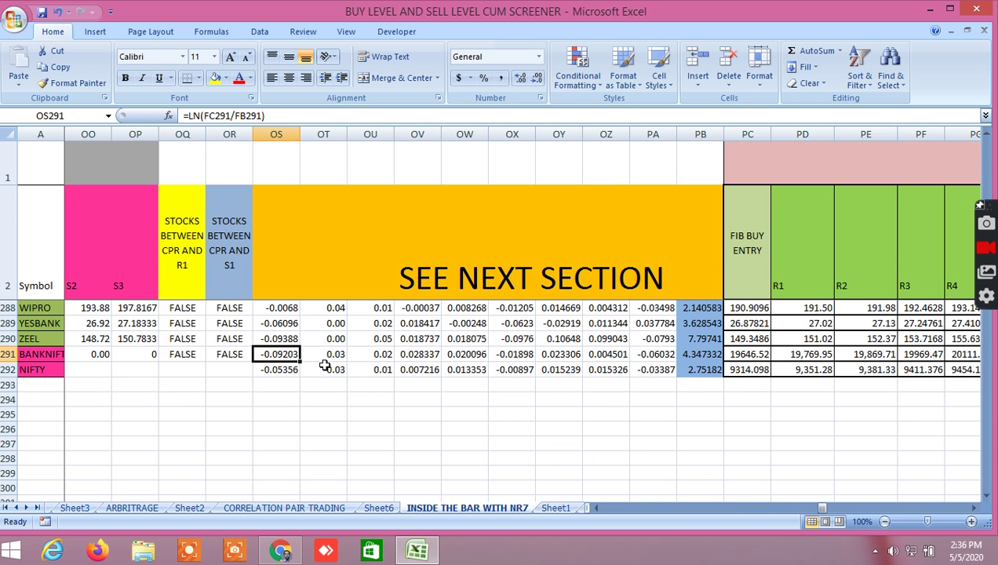
pyautogui.click(328, 368)
pyautogui.click(691, 374)
pyautogui.click(696, 355)
# Inspect the Gann degree cells in column RQ for NIFTY and BANKNIFTY, and review the volatility-based buy and sell levels
pyautogui.moveTo(829, 509); pyautogui.dragTo(863, 518)
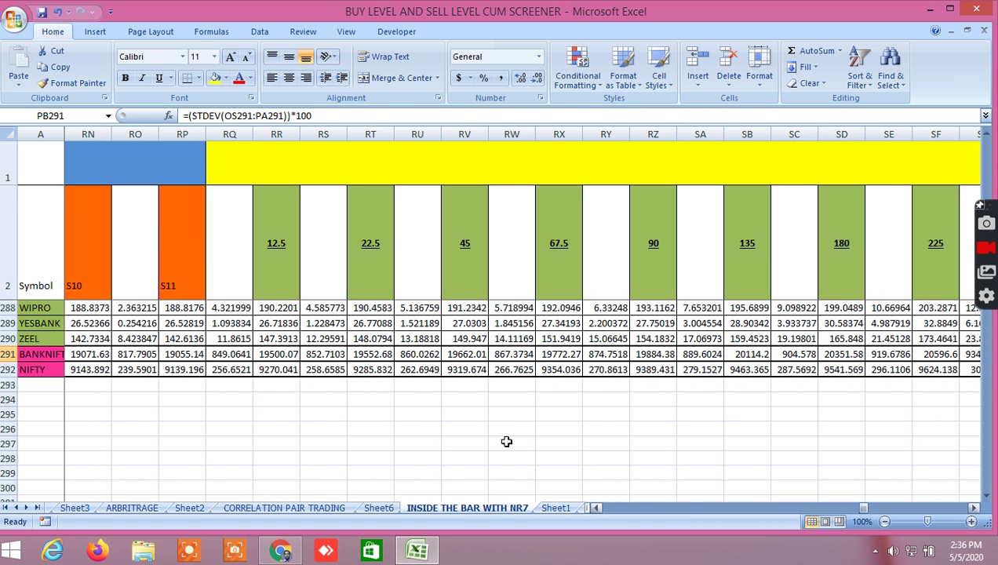
pyautogui.click(236, 370)
pyautogui.click(230, 355)
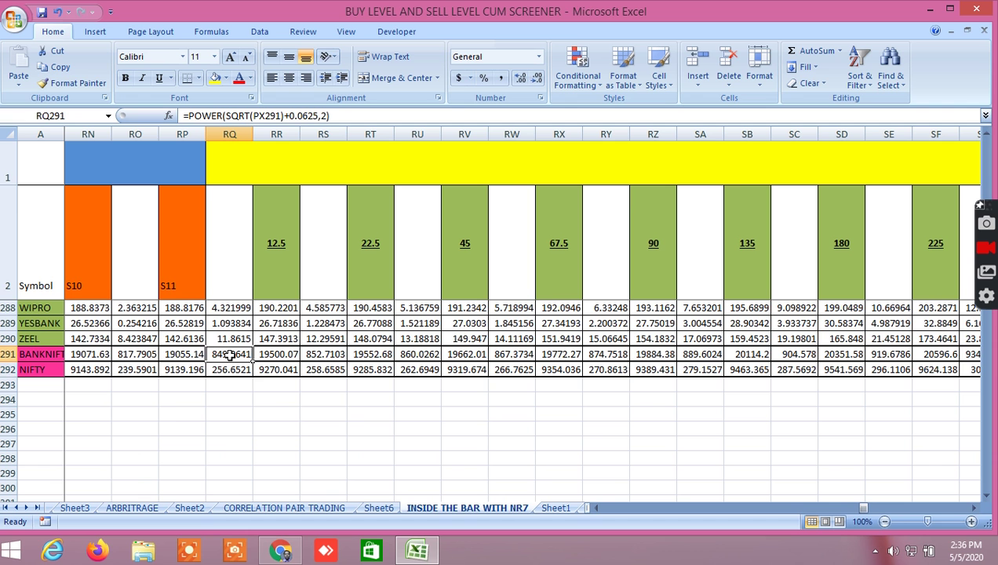
pyautogui.click(277, 400)
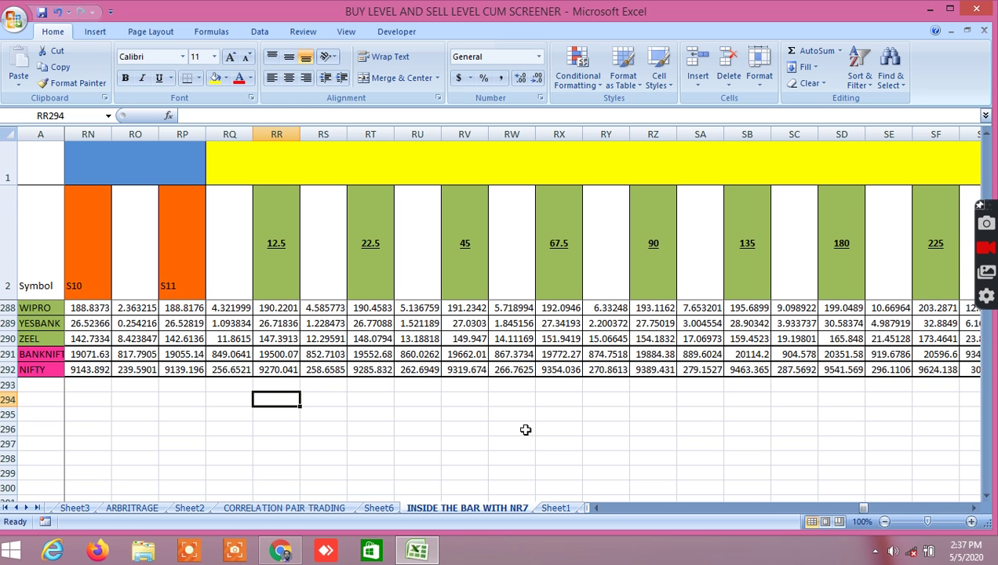
pyautogui.moveTo(864, 512); pyautogui.dragTo(871, 510)
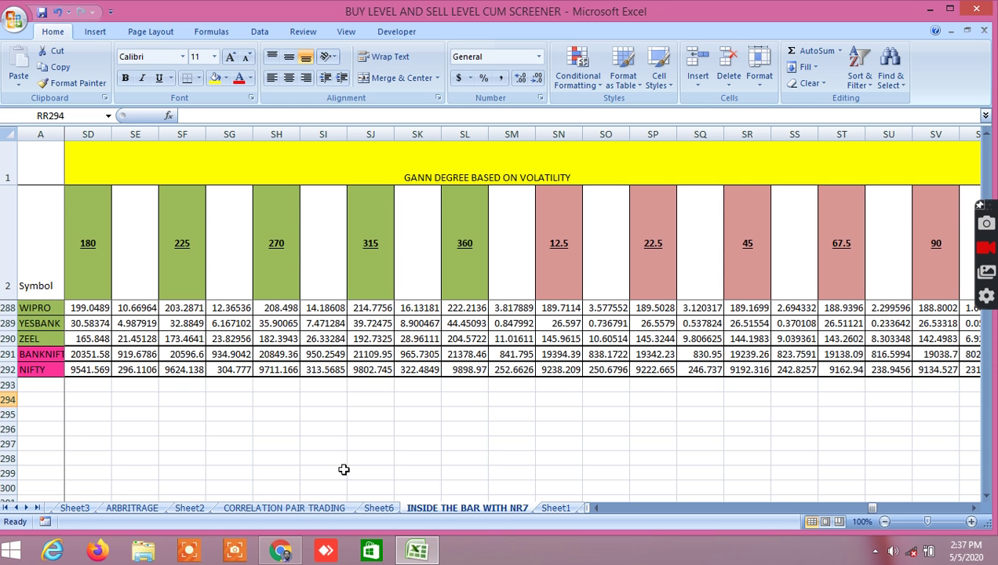
# Compare the NIFTY MAY FUT and BANKNIFTY MAY FUT quotes in Kite with their 12.5 and 22.5 degree sell levels in Excel
pyautogui.click(301, 547)
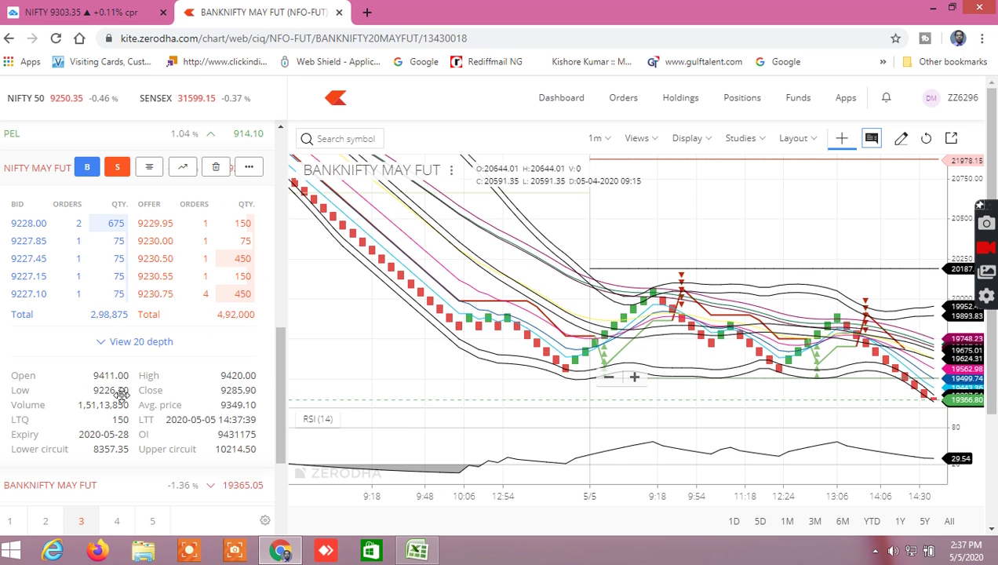
pyautogui.scroll(-1, 276, 377)
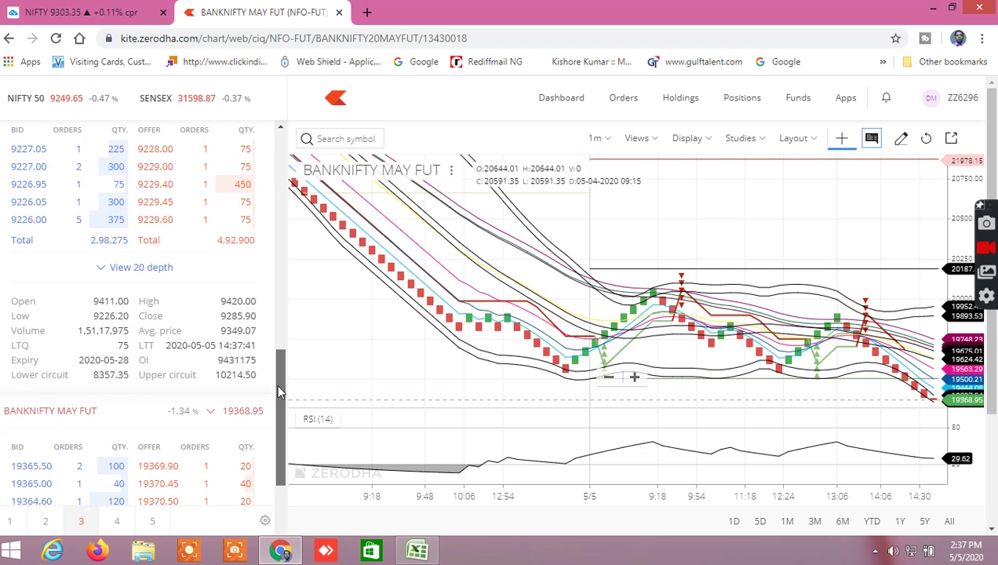
pyautogui.scroll(-4, 279, 384)
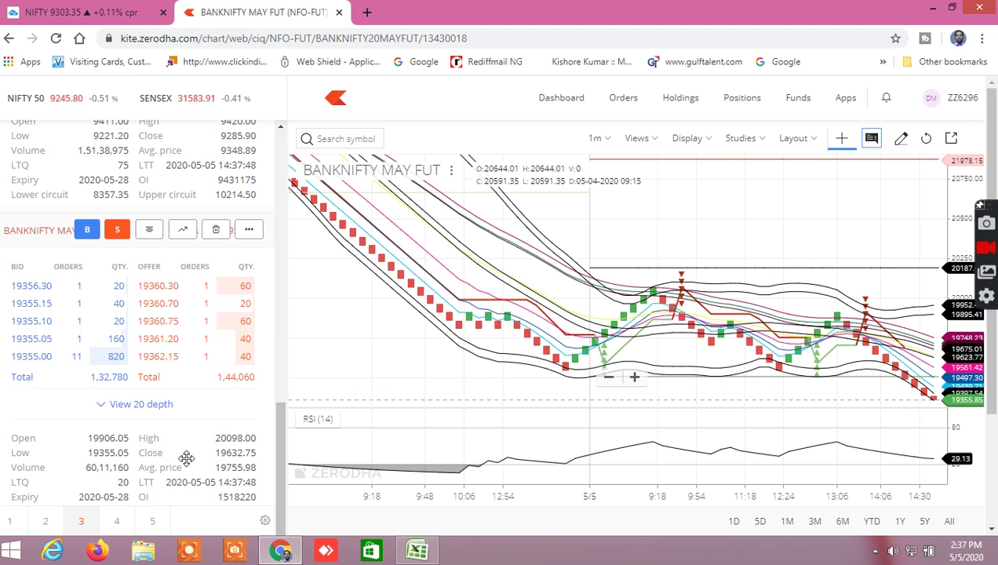
pyautogui.click(416, 550)
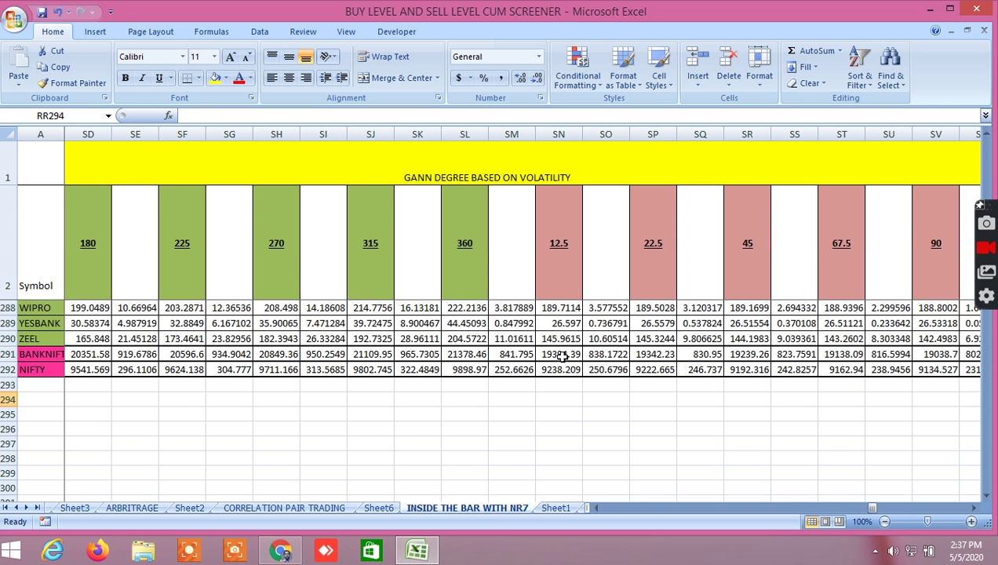
pyautogui.click(297, 543)
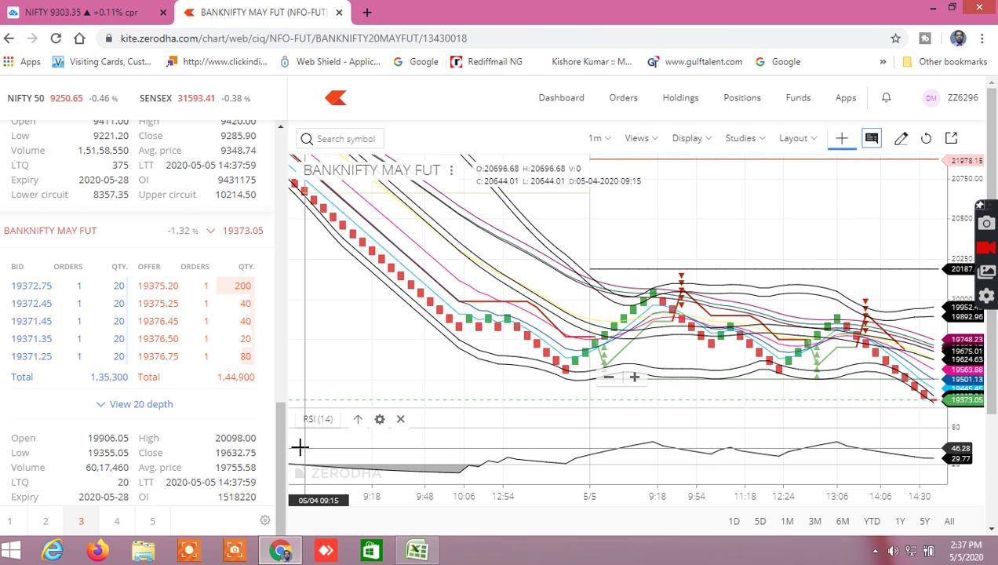
pyautogui.click(430, 547)
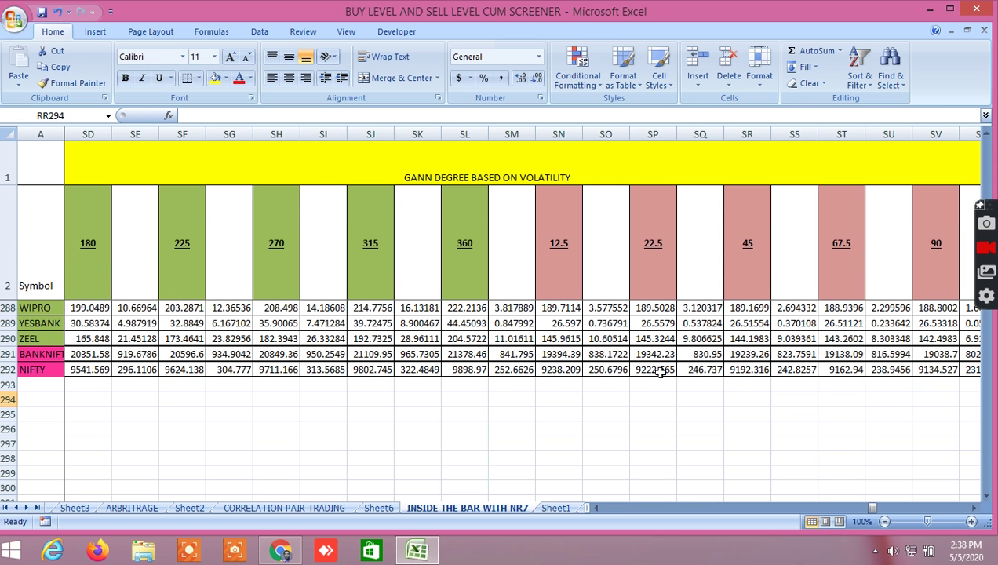
# Switch to Kite and monitor the NIFTY MAY FUT and BANKNIFTY MAY FUT quotes alongside the other watchlist stocks and the chart
pyautogui.click(283, 550)
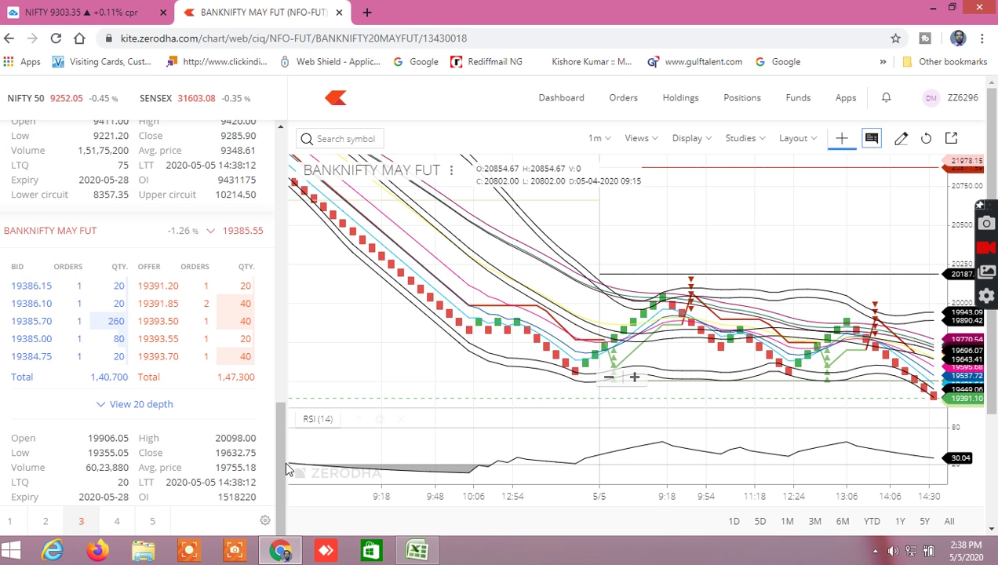
pyautogui.moveTo(282, 451); pyautogui.dragTo(283, 377)
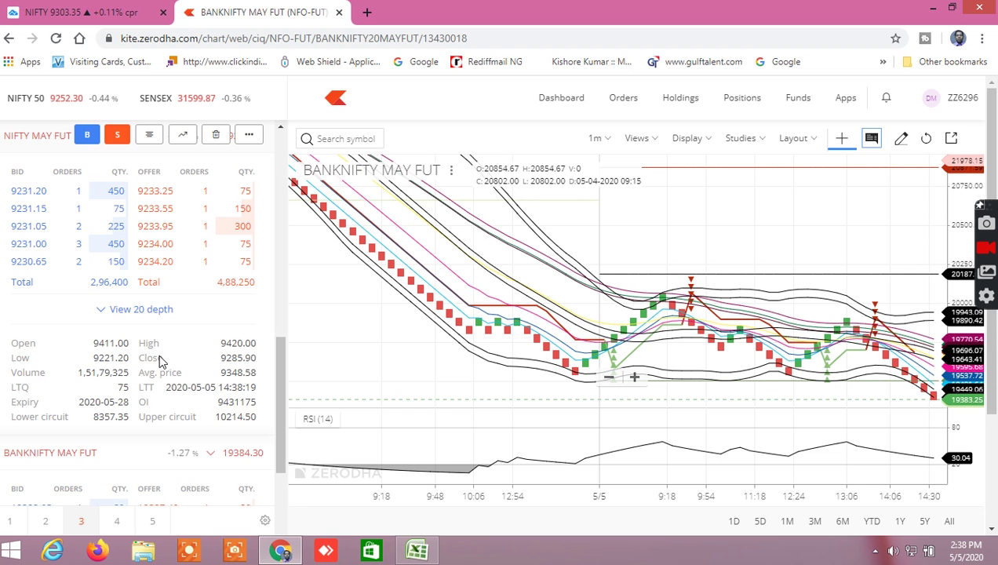
pyautogui.moveTo(277, 361); pyautogui.dragTo(273, 455)
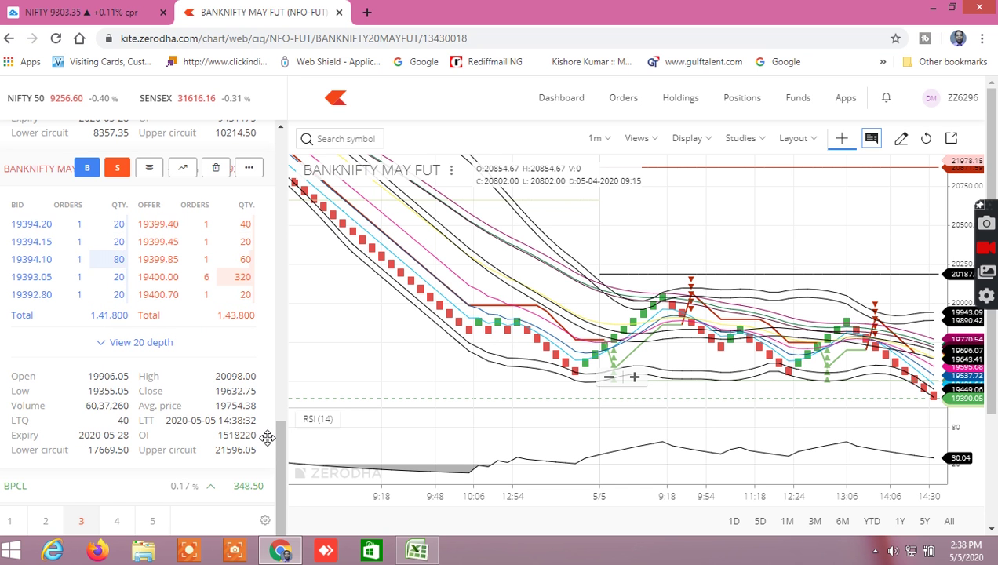
pyautogui.moveTo(281, 452); pyautogui.dragTo(297, 351)
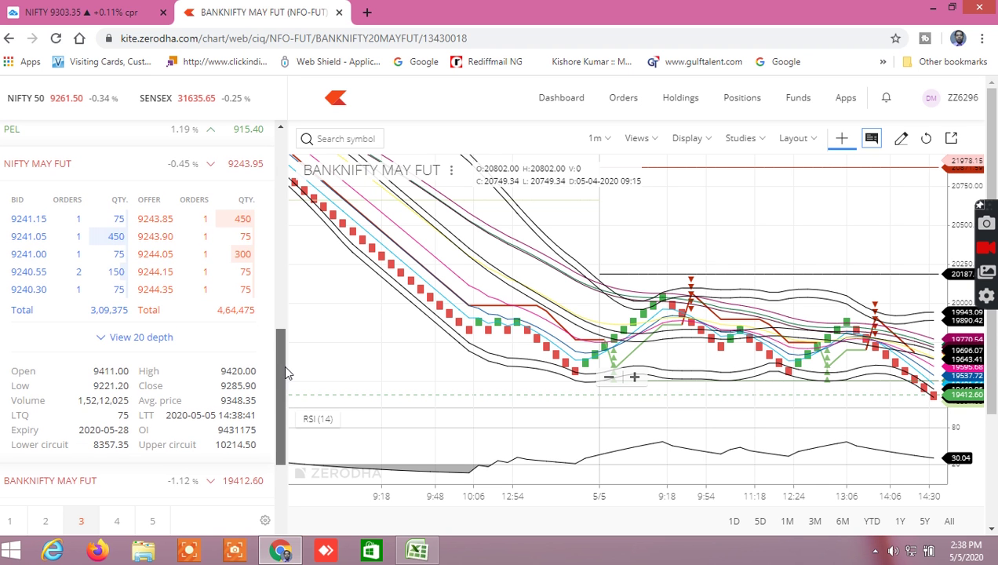
pyautogui.moveTo(285, 368); pyautogui.dragTo(269, 491)
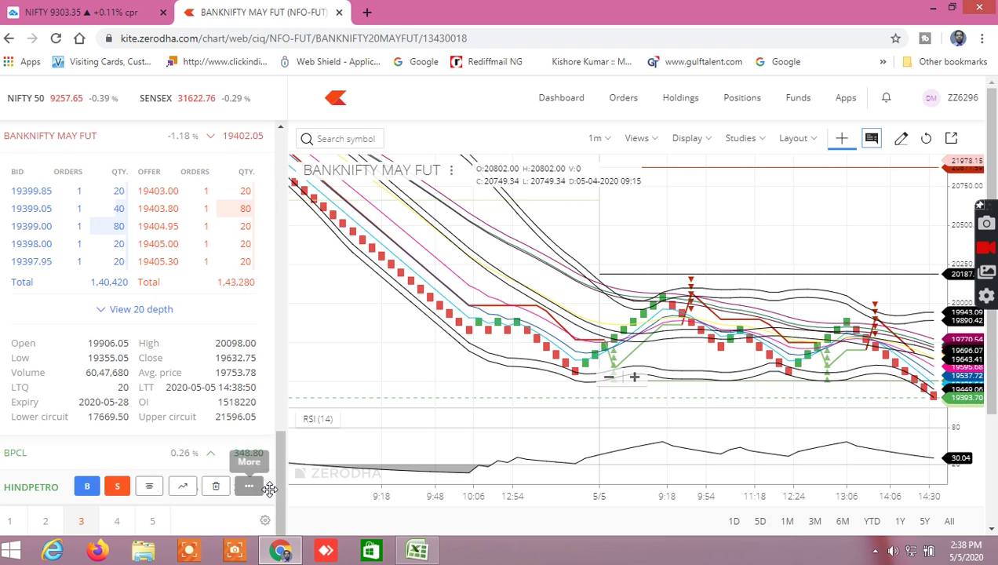
pyautogui.moveTo(249, 500)
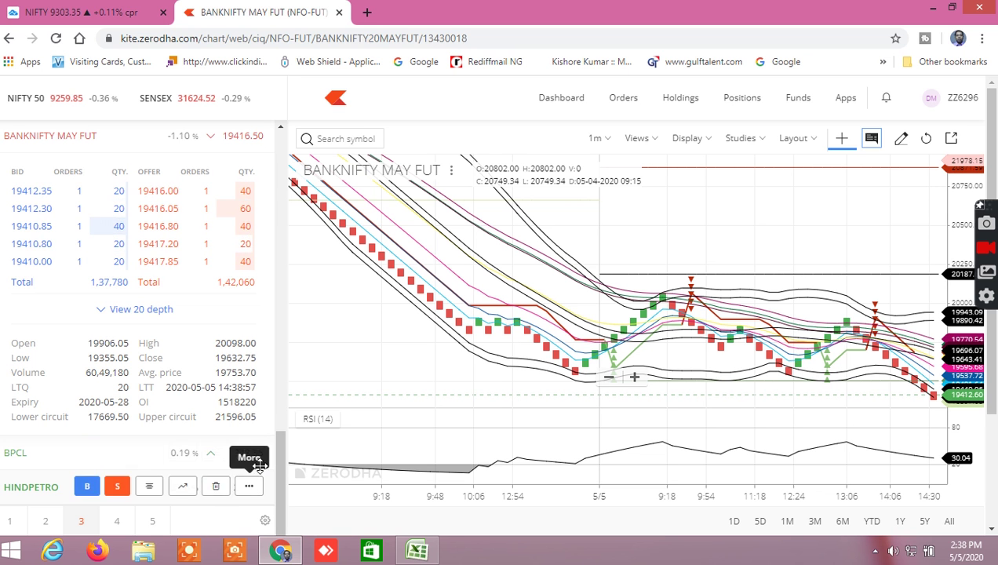
pyautogui.moveTo(285, 479); pyautogui.dragTo(281, 334)
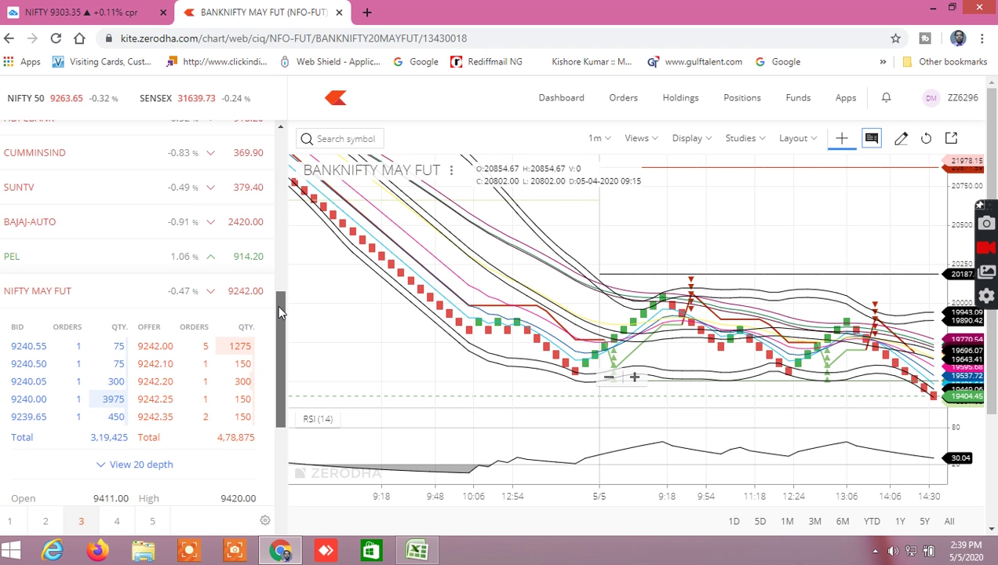
pyautogui.moveTo(280, 311); pyautogui.dragTo(275, 263)
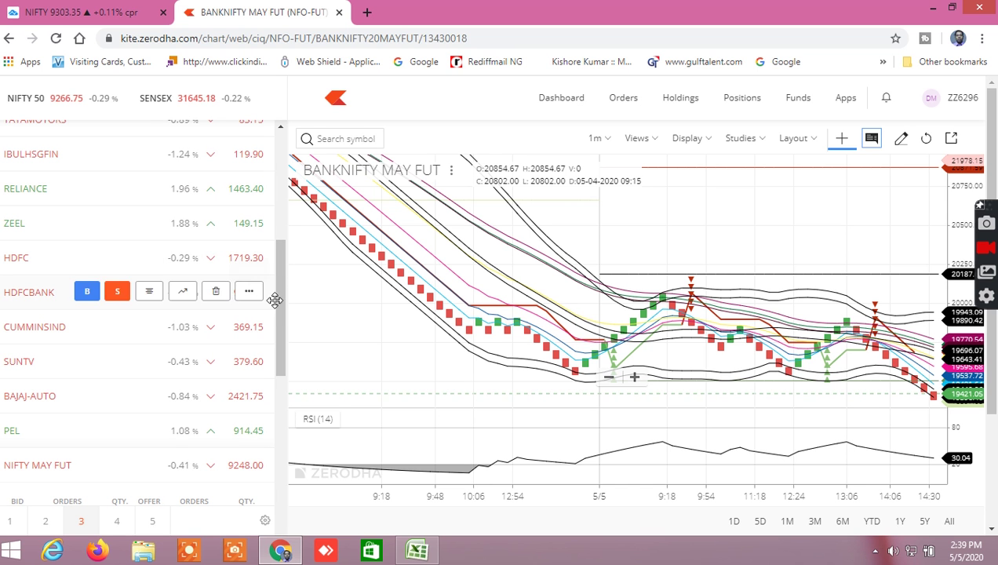
pyautogui.moveTo(264, 300)
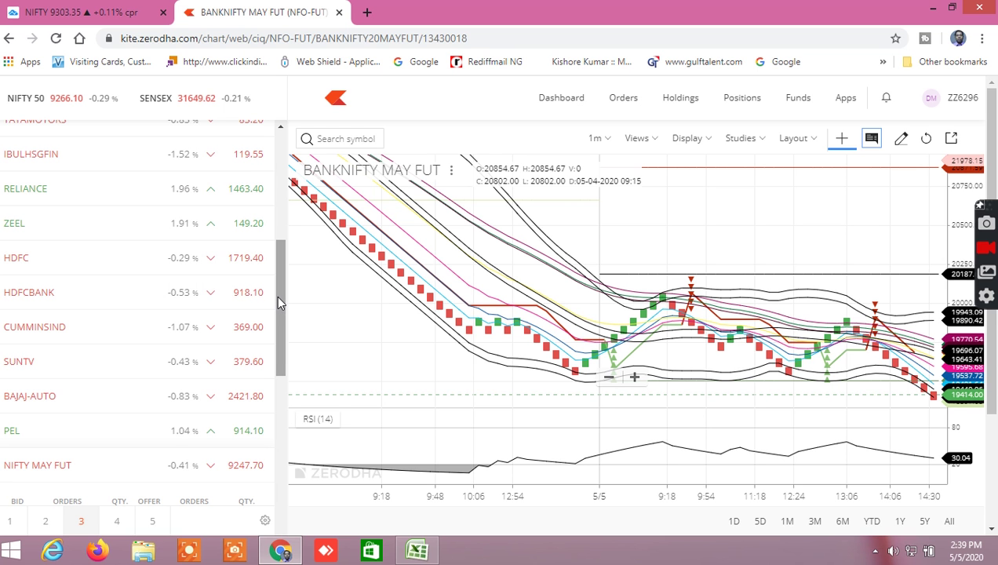
pyautogui.moveTo(259, 269)
pyautogui.moveTo(283, 291); pyautogui.dragTo(275, 365)
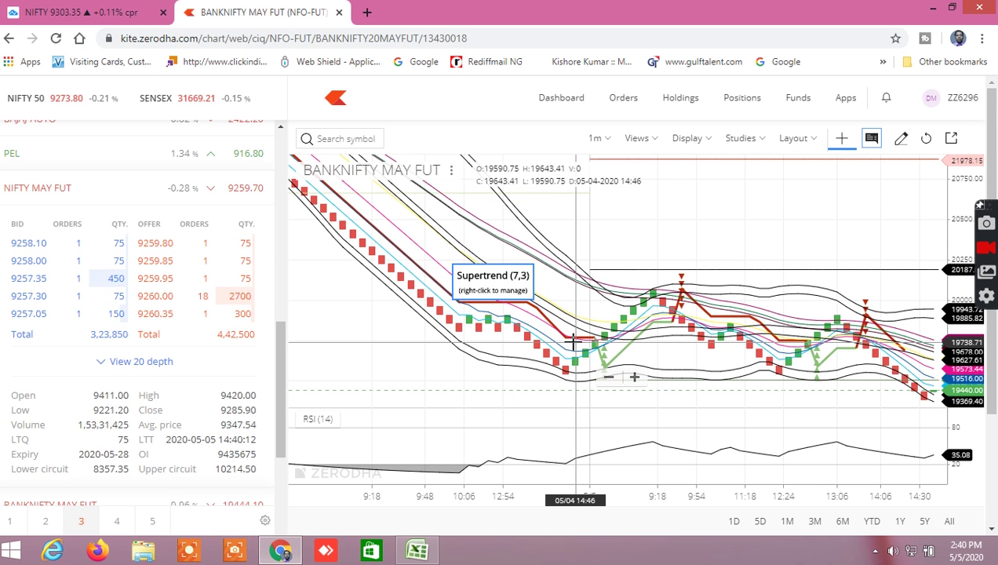
# Review the pair correlations and the 1, 7, 15 and 30 day buy/sell signals on Excel's CORRELATION PAIR TRADING sheet
pyautogui.click(420, 549)
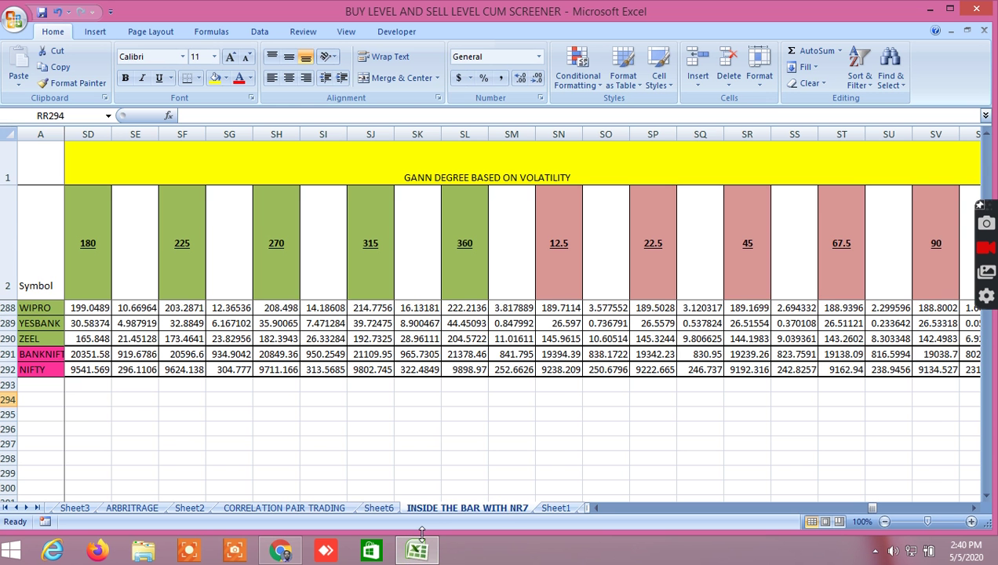
pyautogui.click(312, 508)
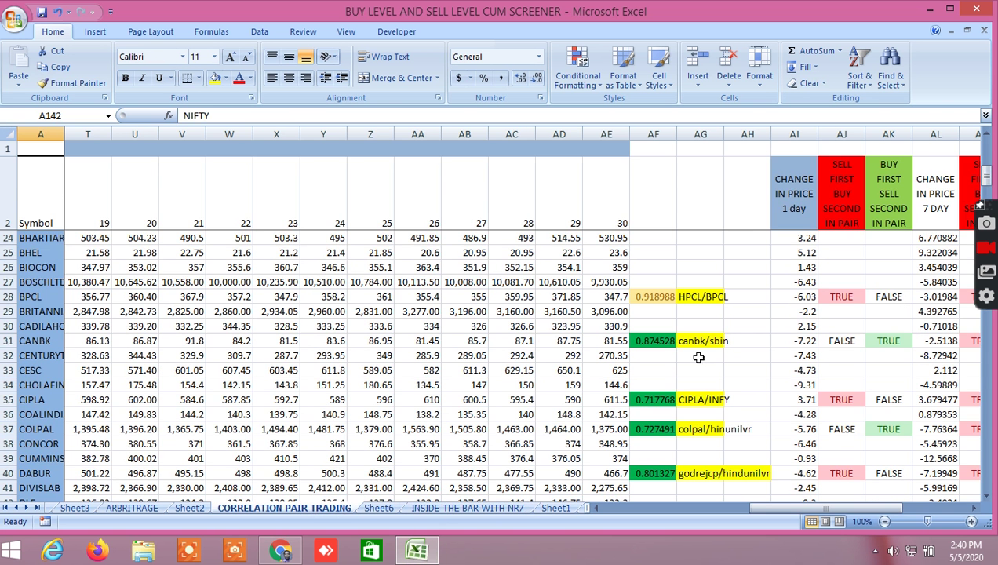
pyautogui.scroll(6, 706, 283)
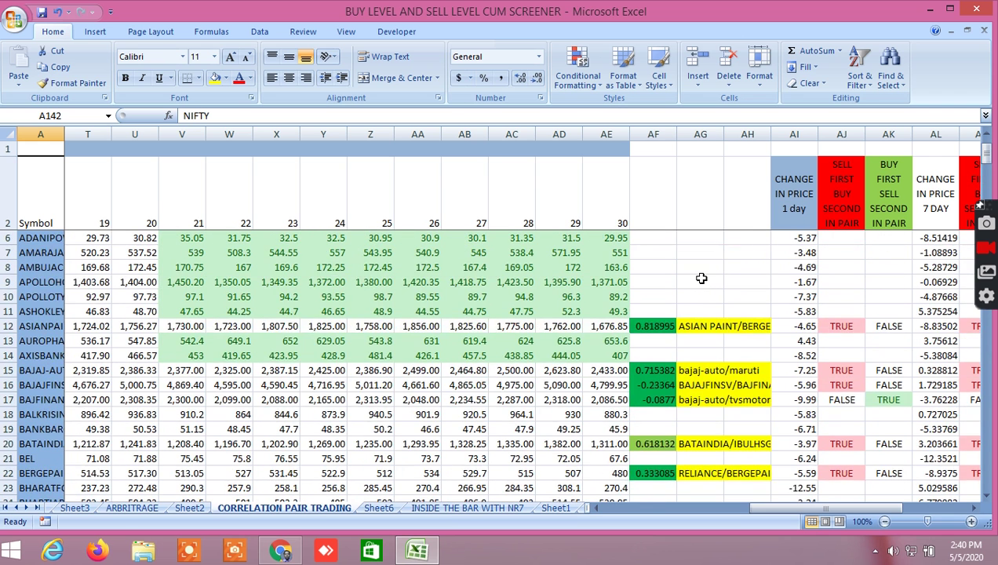
pyautogui.moveTo(825, 511); pyautogui.dragTo(897, 524)
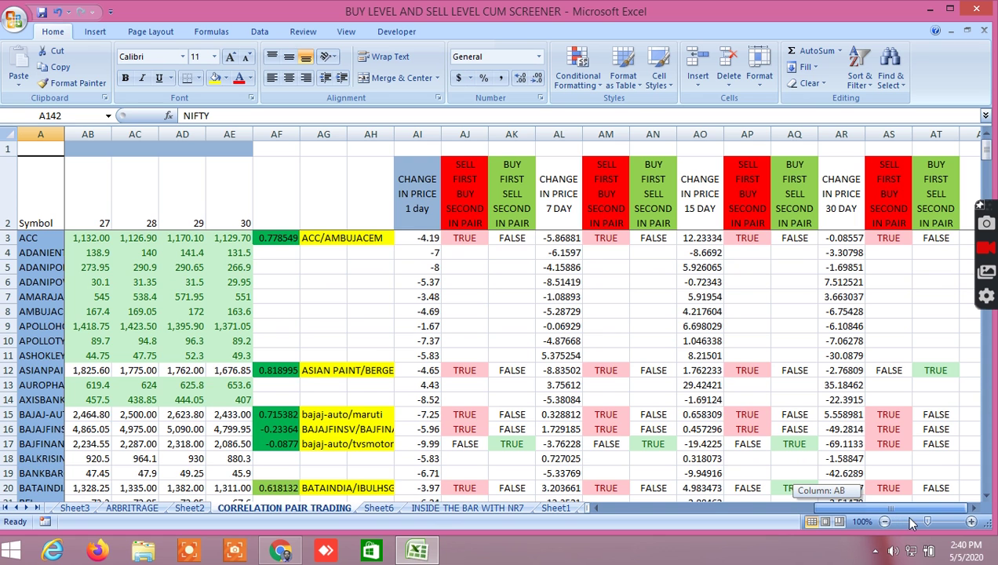
pyautogui.moveTo(915, 524); pyautogui.dragTo(914, 523)
pyautogui.scroll(-7, 730, 394)
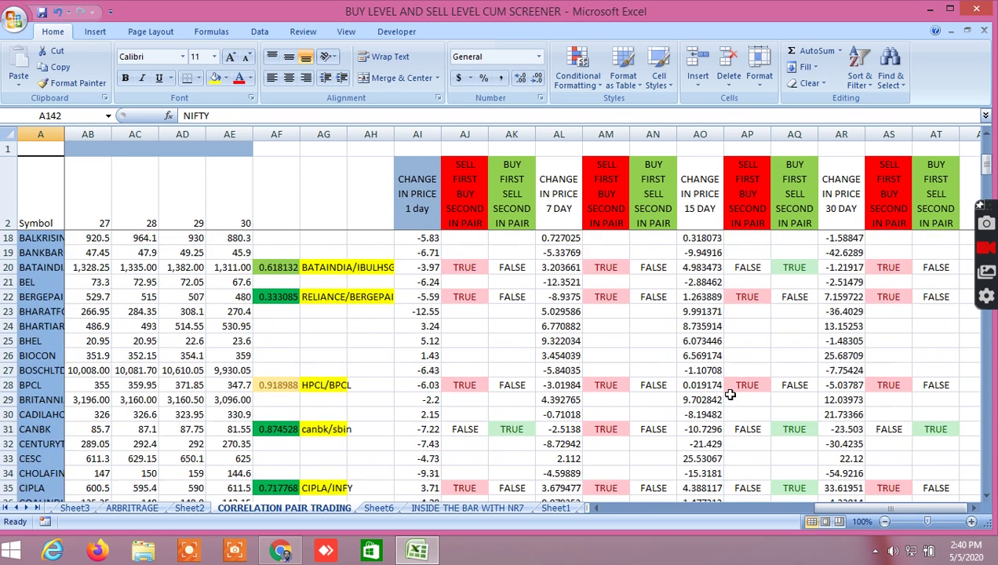
pyautogui.scroll(-1, 730, 395)
# Recheck the NIFTY MAY FUT and BANKNIFTY MAY FUT quotes in Kite and return to the Excel workbook
pyautogui.click(297, 550)
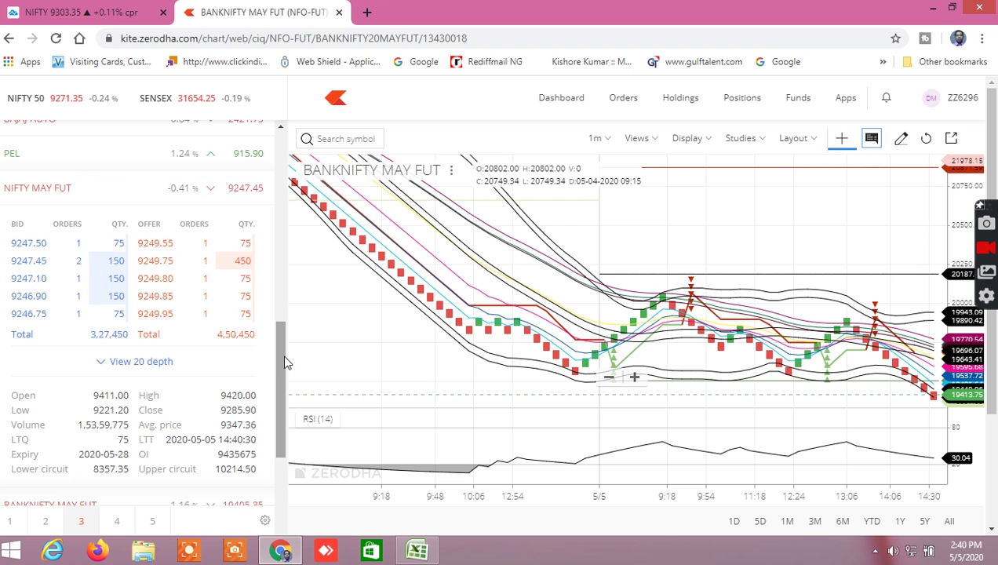
pyautogui.moveTo(285, 364)
pyautogui.mouseDown()
pyautogui.moveTo(281, 403)
pyautogui.moveTo(275, 368)
pyautogui.mouseUp()
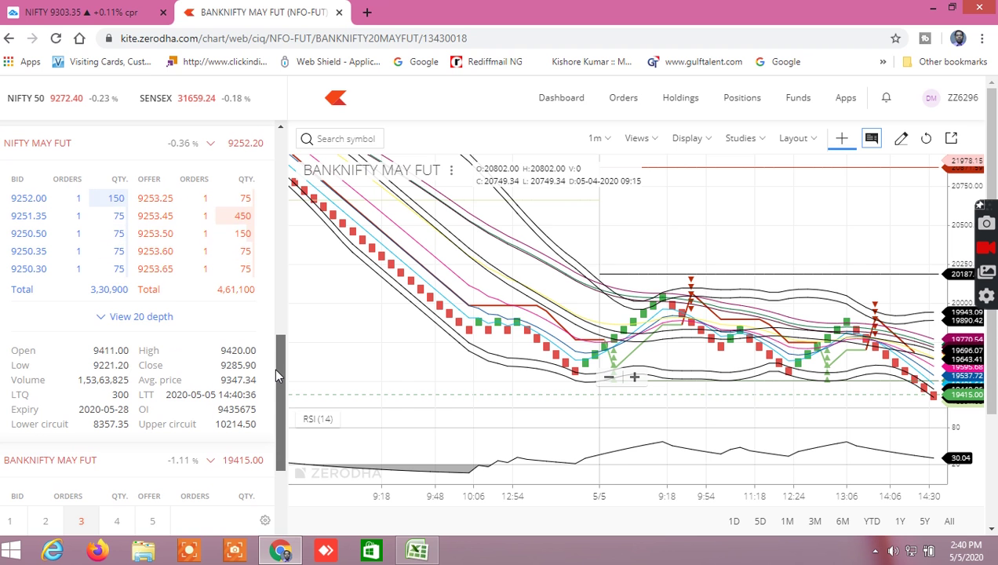
pyautogui.click(430, 549)
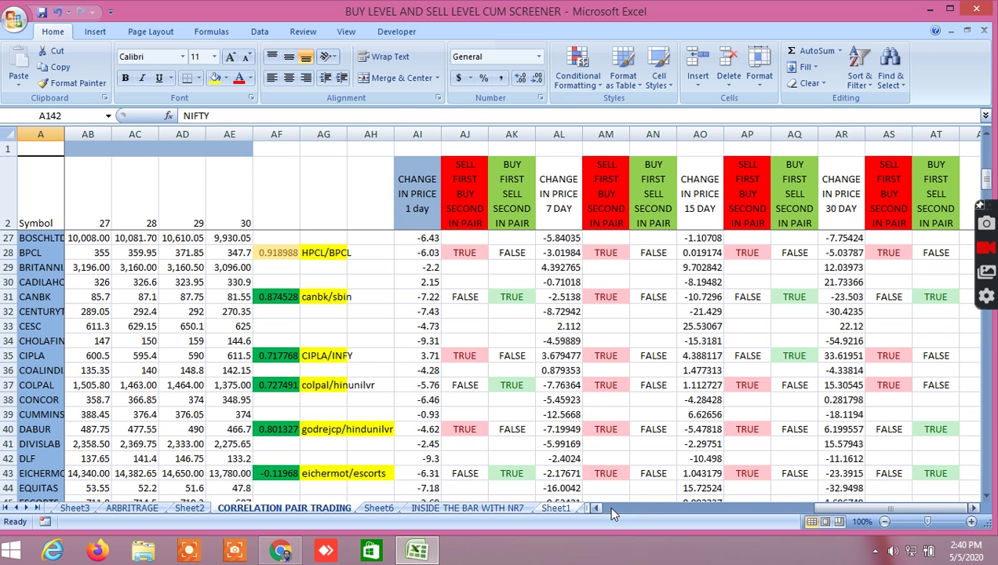
# On the INSIDE THE BAR WITH NR7 sheet, set BANKNIFTY's current day low to 19355
pyautogui.click(557, 508)
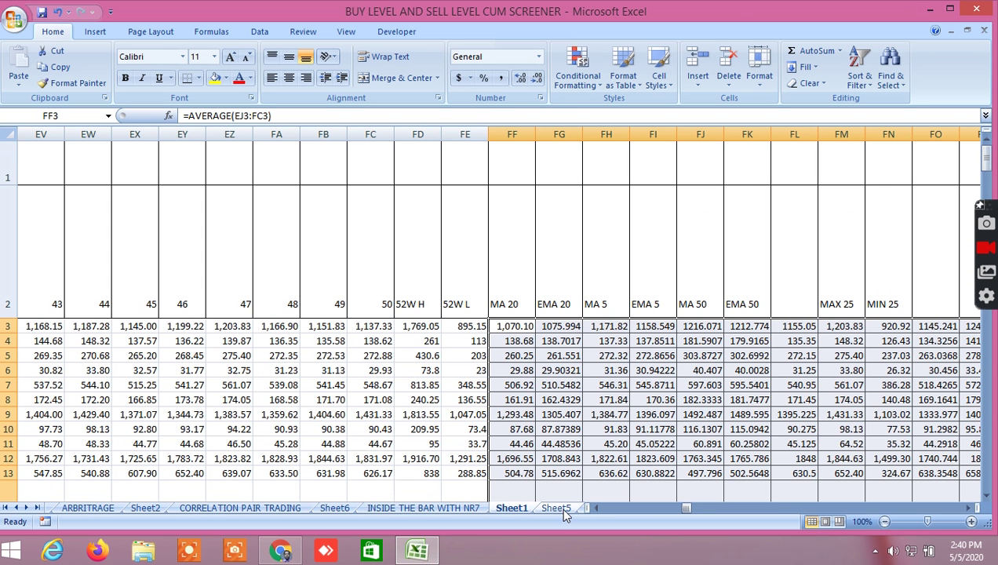
pyautogui.click(406, 509)
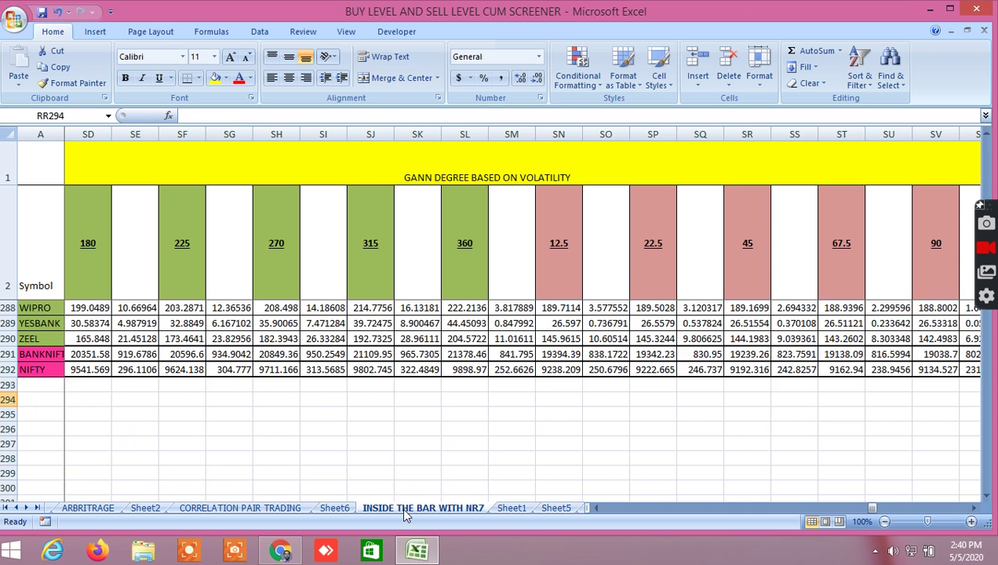
pyautogui.moveTo(878, 511); pyautogui.dragTo(603, 510)
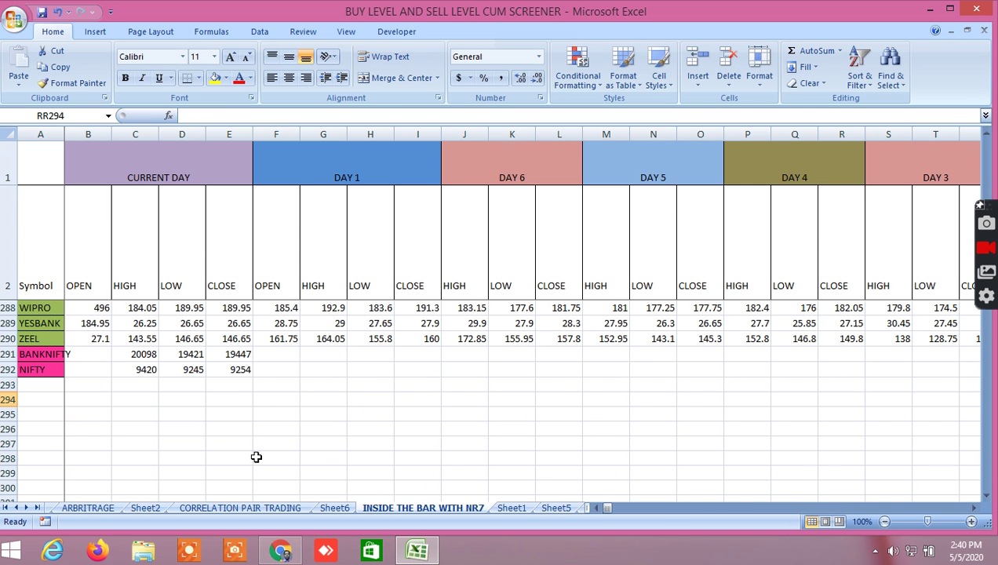
pyautogui.click(192, 355)
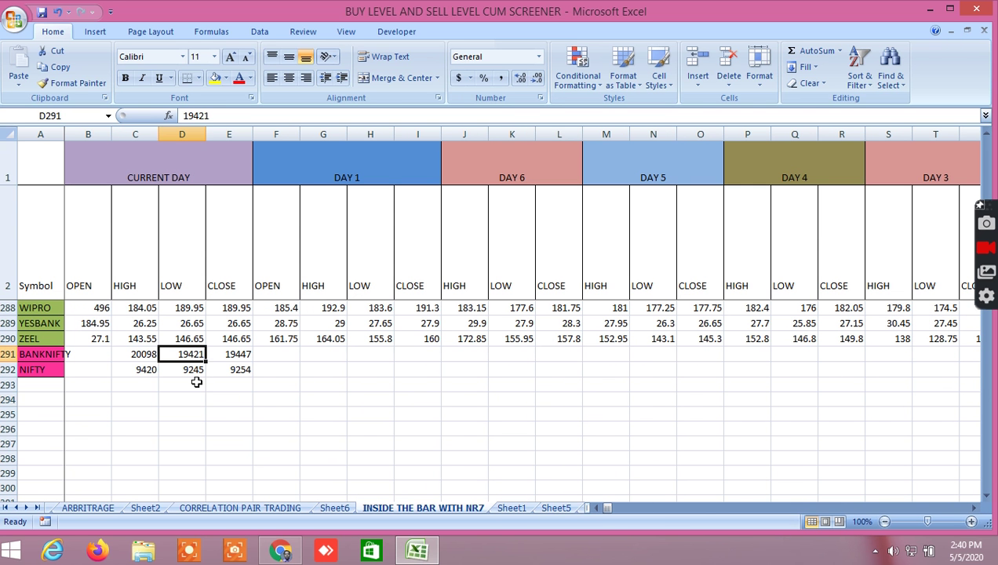
pyautogui.write('19355')
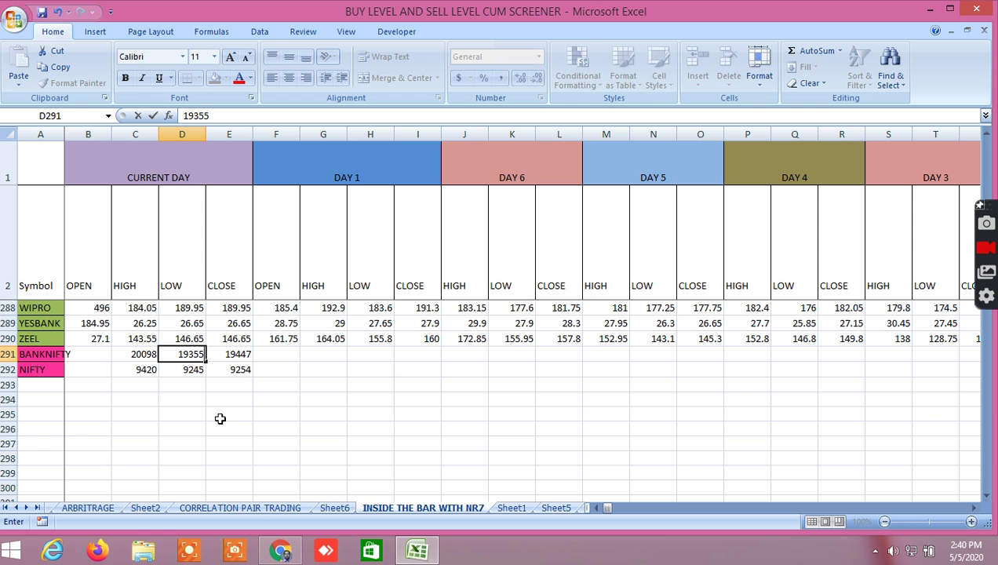
pyautogui.click(191, 378)
# Check the BANKNIFTY MAY FUT price in Kite and set BANKNIFTY's current day close to 19425 in Excel
pyautogui.click(242, 360)
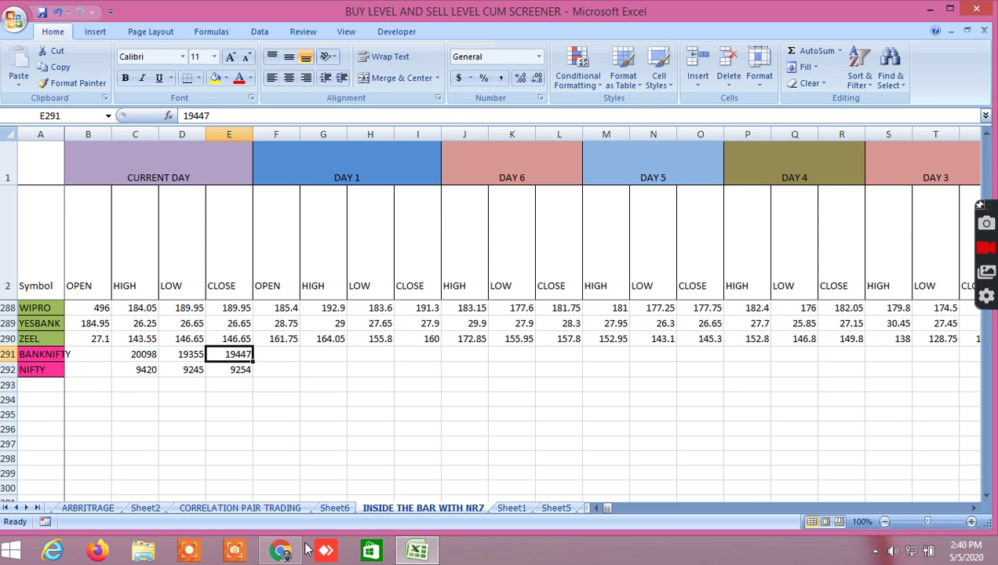
pyautogui.click(281, 550)
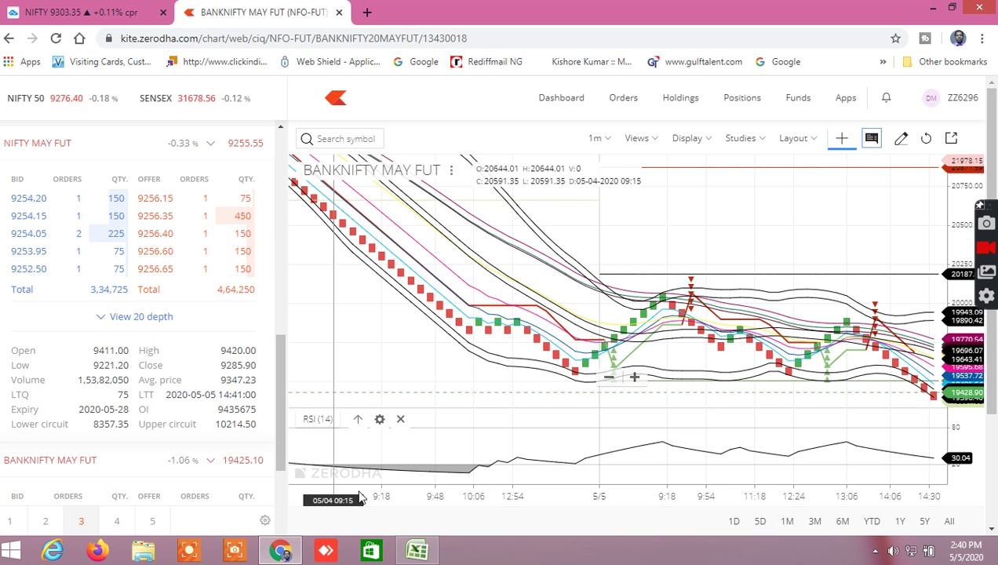
pyautogui.click(417, 550)
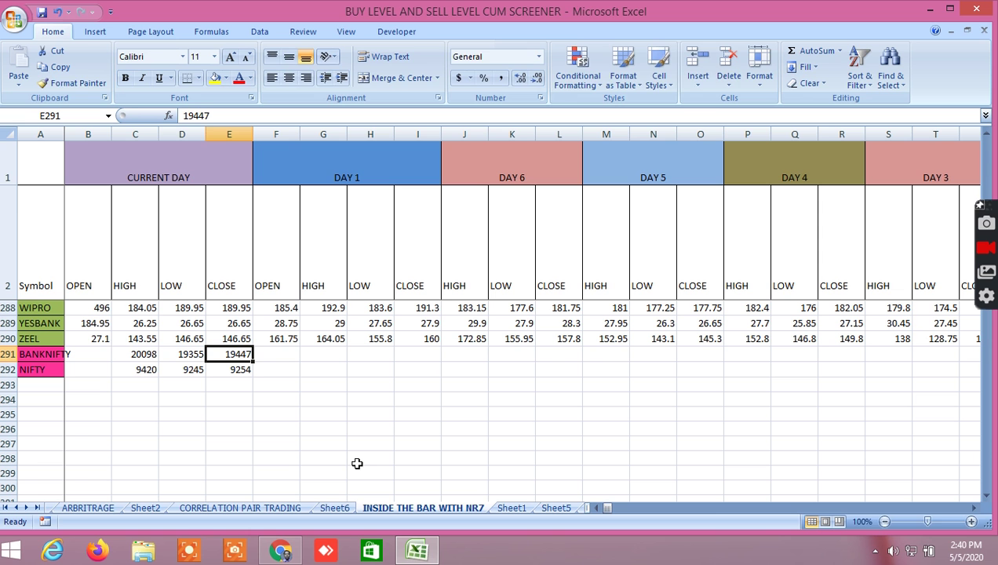
pyautogui.write('1942')
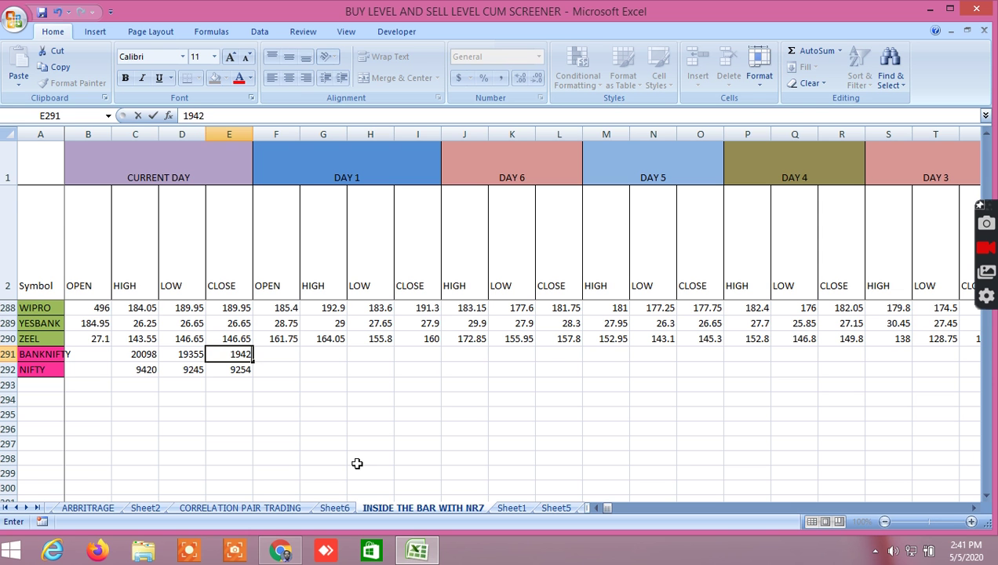
pyautogui.write('5')
pyautogui.click(193, 446)
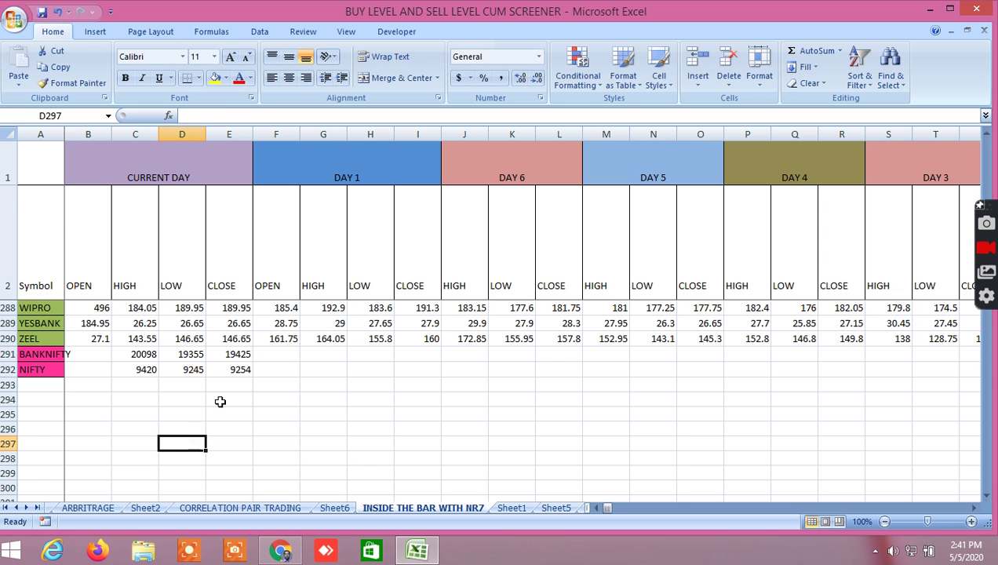
# Check the NIFTY MAY FUT quote in Kite and set NIFTY's current day low to 9221 in Excel
pyautogui.click(149, 373)
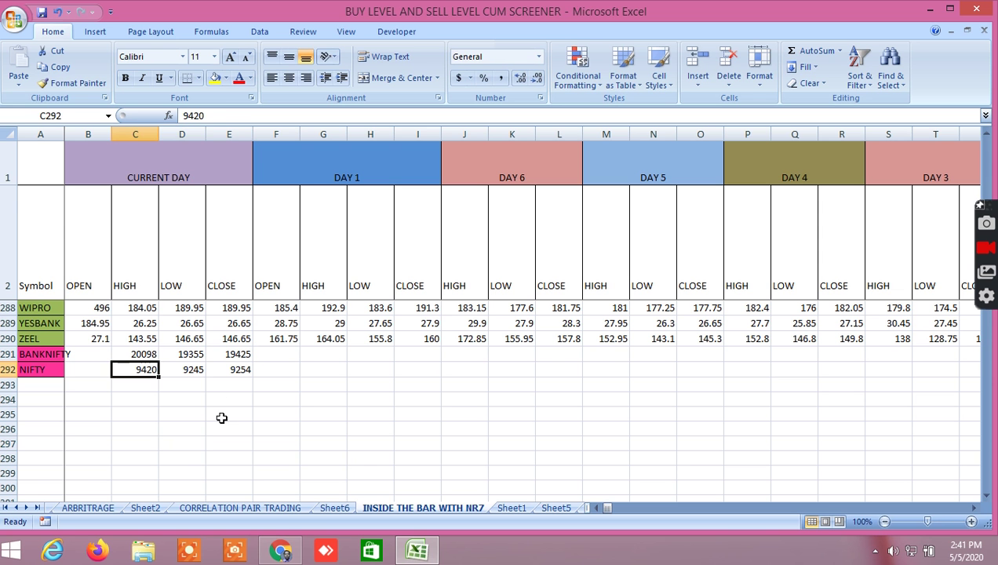
pyautogui.click(280, 549)
pyautogui.moveTo(276, 405); pyautogui.dragTo(276, 406)
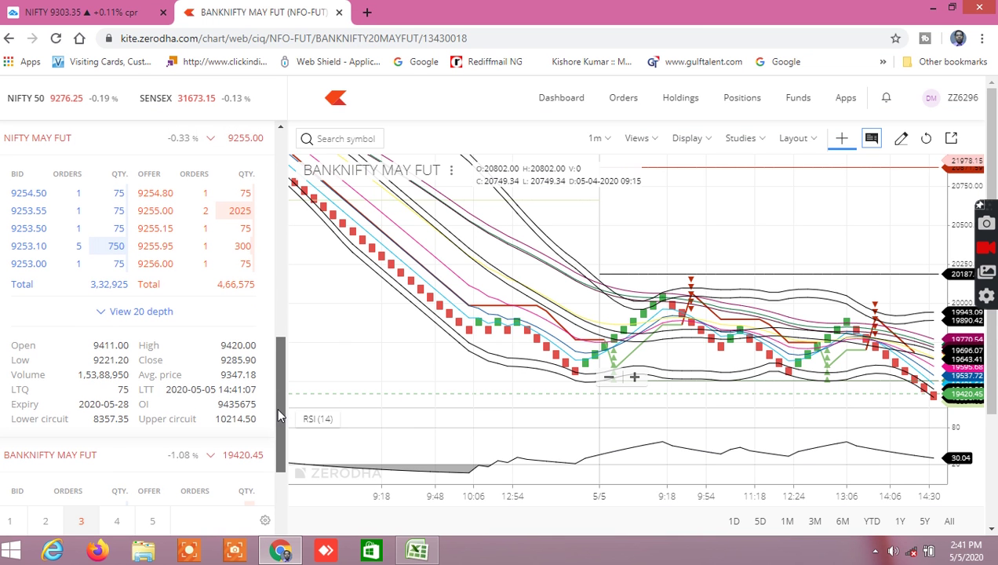
pyautogui.click(434, 545)
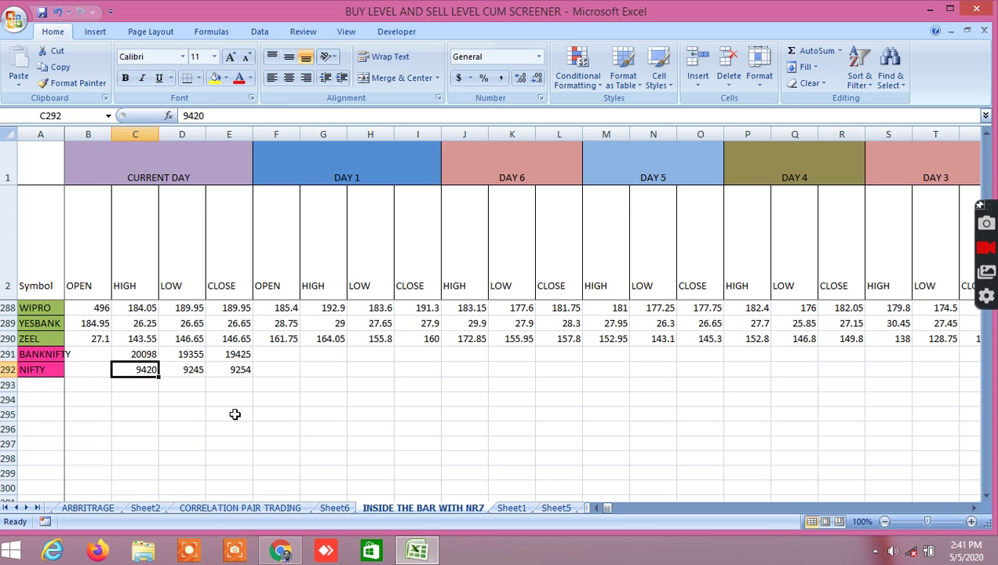
pyautogui.click(196, 374)
pyautogui.write('9')
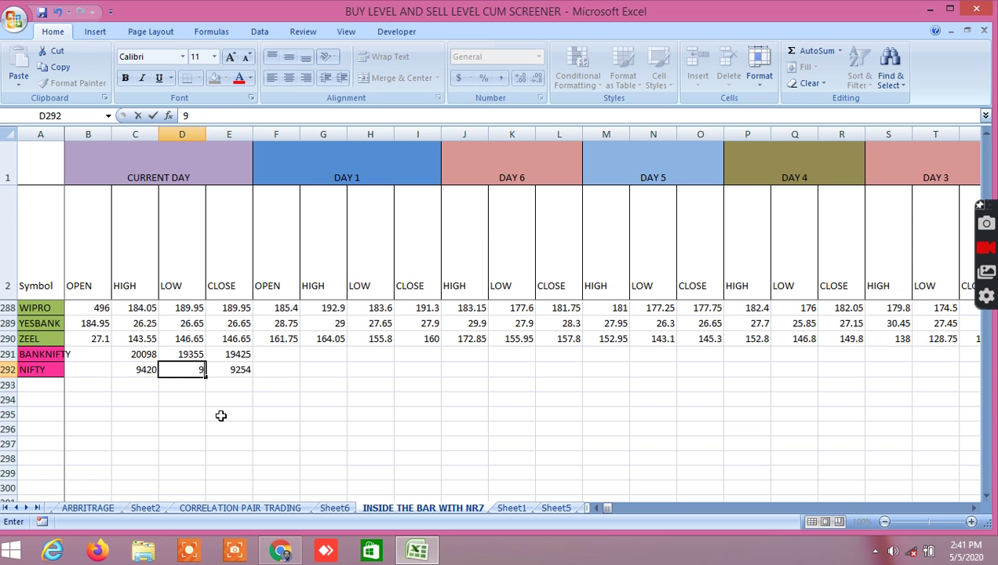
pyautogui.click(216, 408)
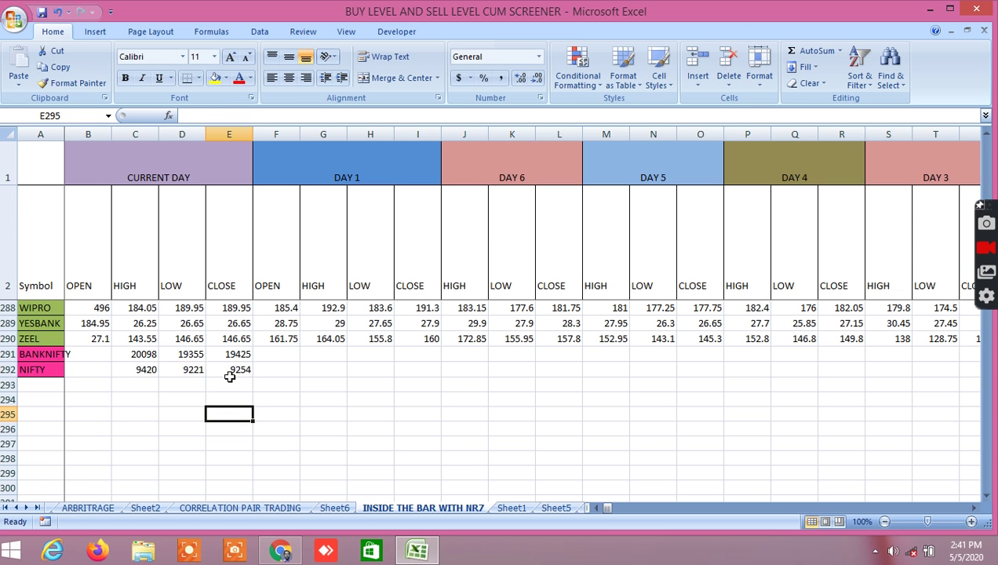
# Set NIFTY's current day close to 9255 and recheck both futures quotes in Kite
pyautogui.click(238, 373)
pyautogui.write('92')
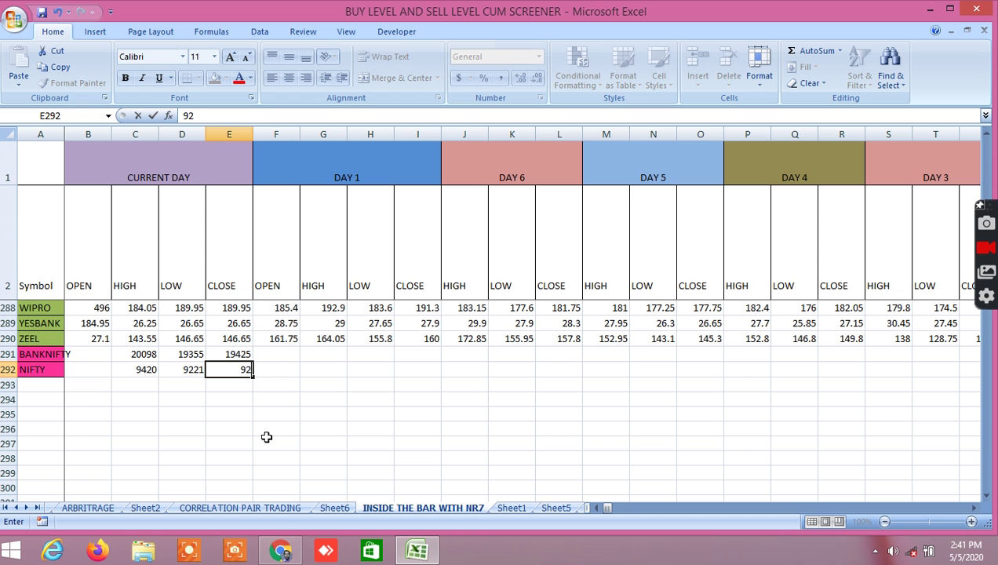
pyautogui.write('55')
pyautogui.click(281, 551)
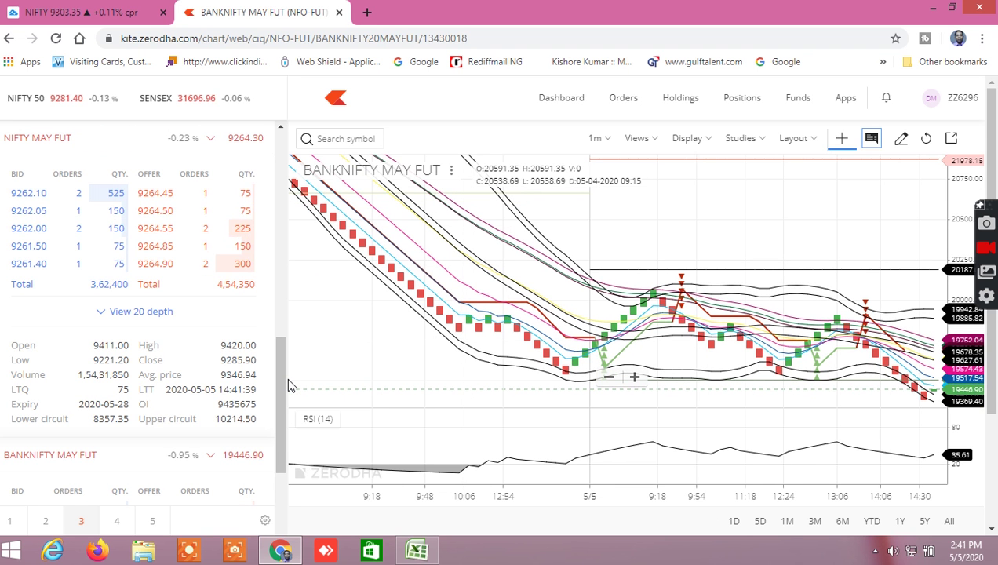
pyautogui.moveTo(286, 385); pyautogui.dragTo(286, 407)
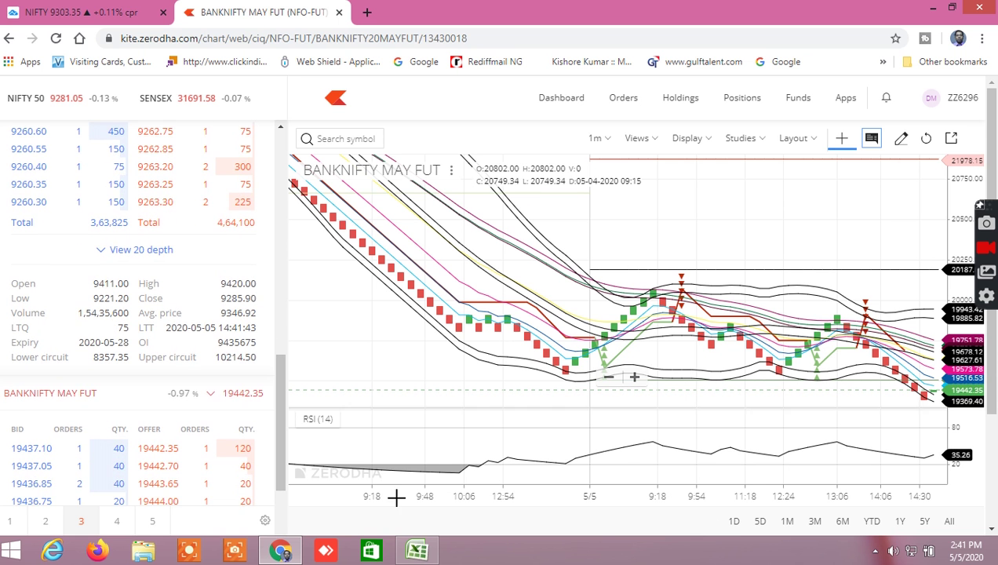
pyautogui.click(418, 550)
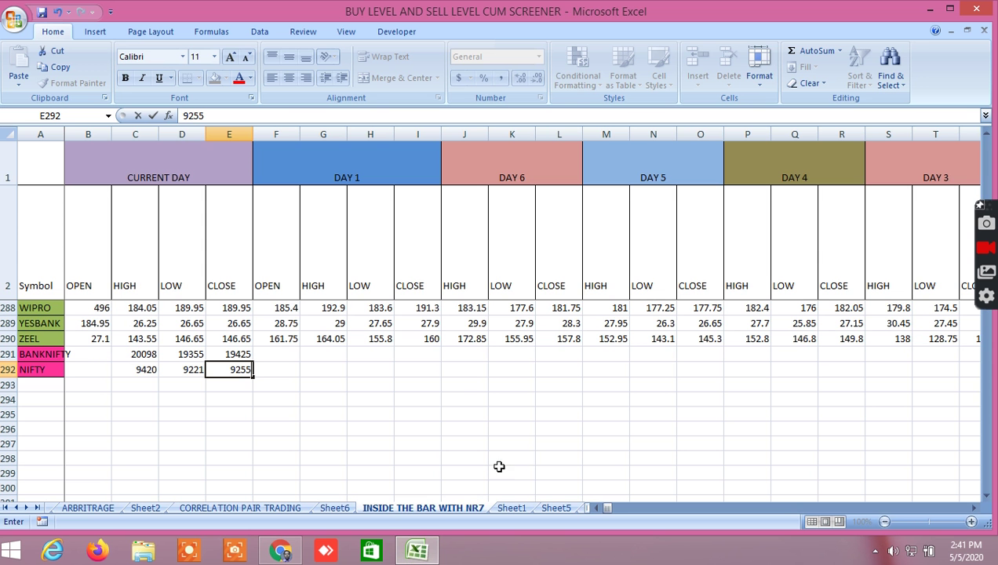
pyautogui.click(384, 355)
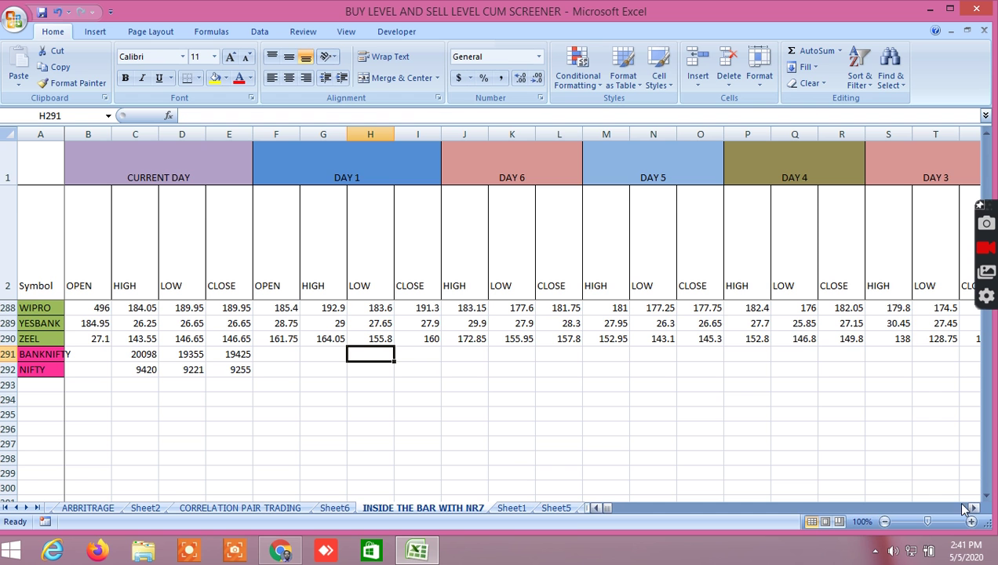
# Review the NIFTY and BANKNIFTY pivot and Gann degree levels in Excel and compare them with the live futures quotes in Kite
pyautogui.moveTo(609, 509); pyautogui.dragTo(832, 539)
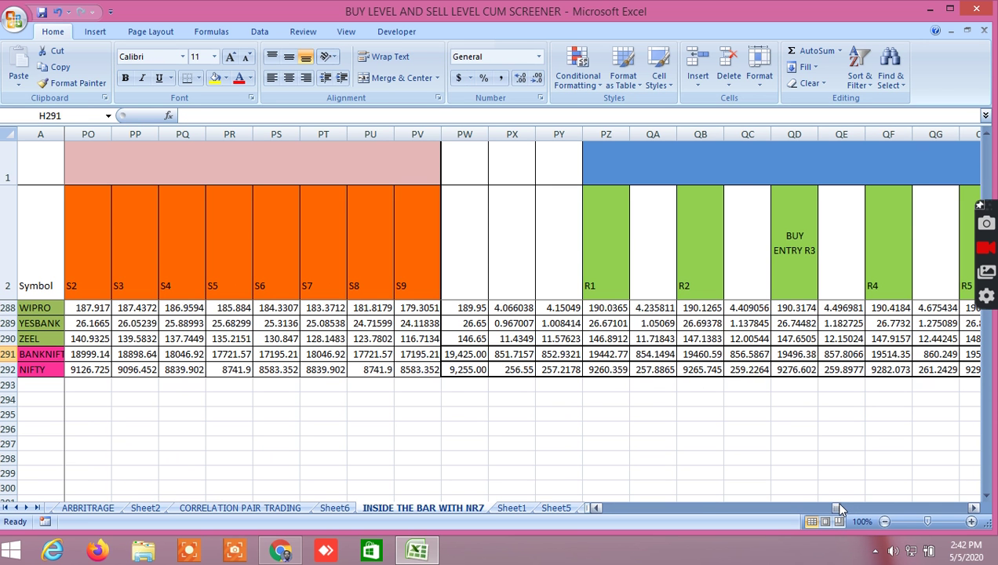
pyautogui.moveTo(834, 512); pyautogui.dragTo(865, 519)
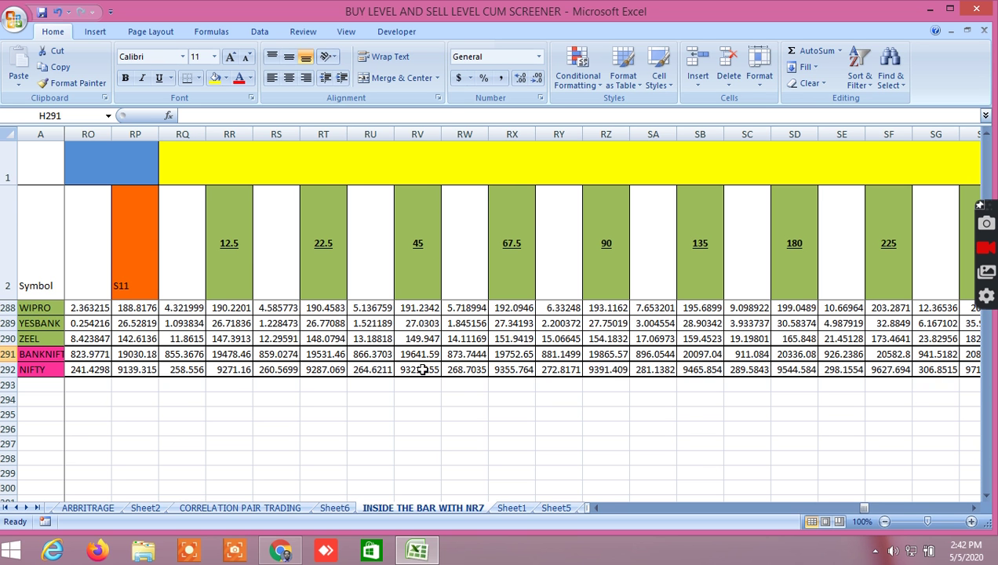
pyautogui.moveTo(864, 513); pyautogui.dragTo(877, 512)
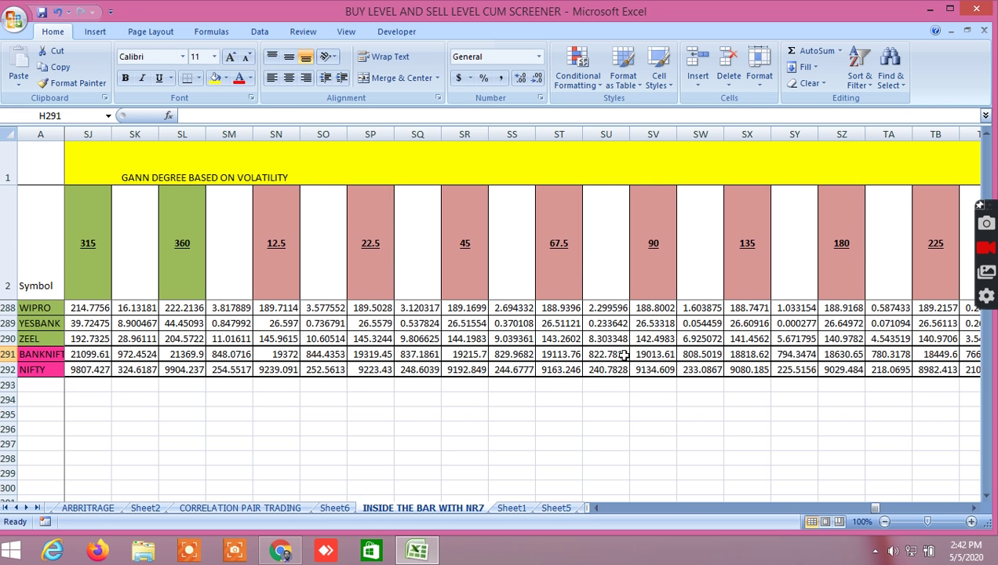
pyautogui.click(297, 549)
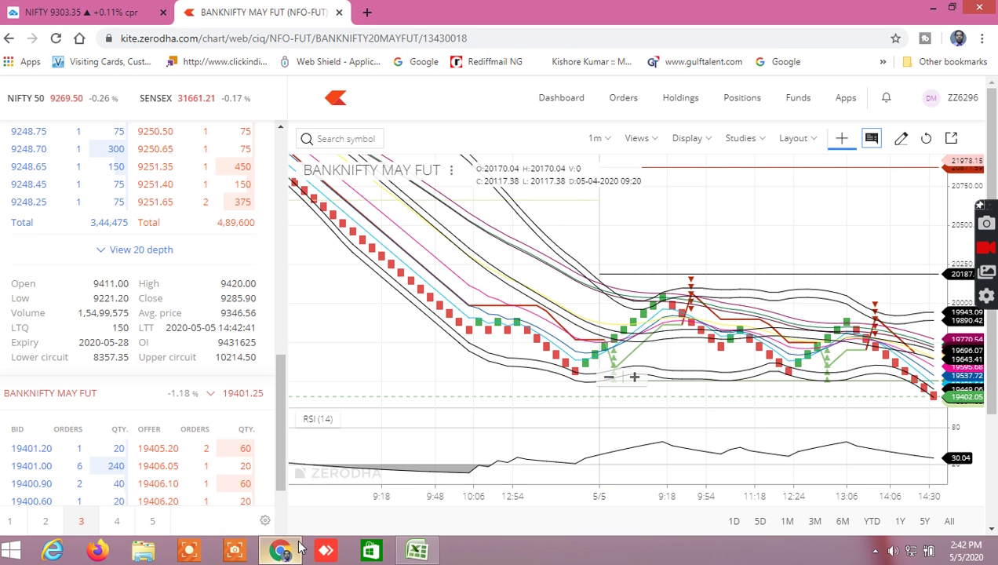
pyautogui.click(427, 548)
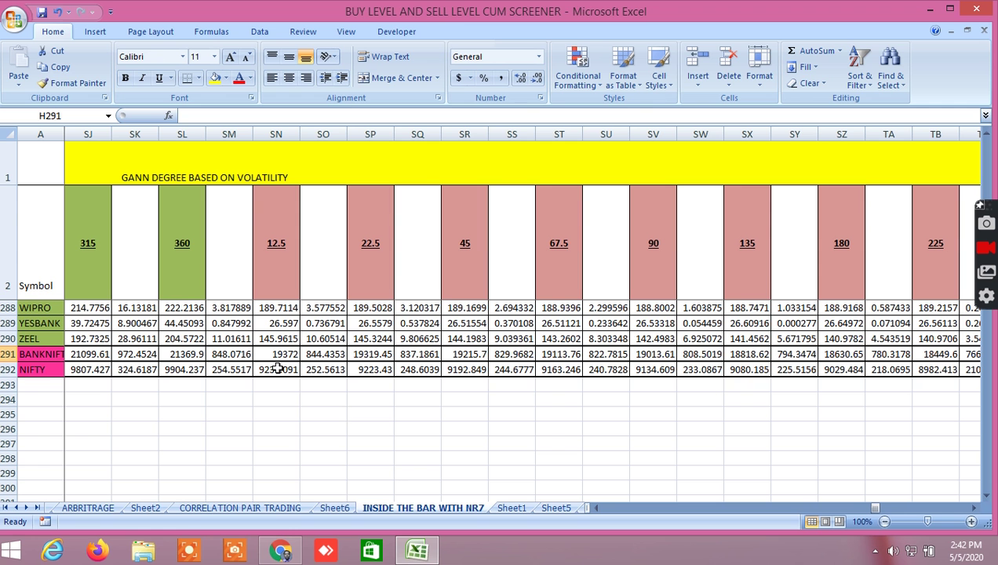
pyautogui.click(281, 549)
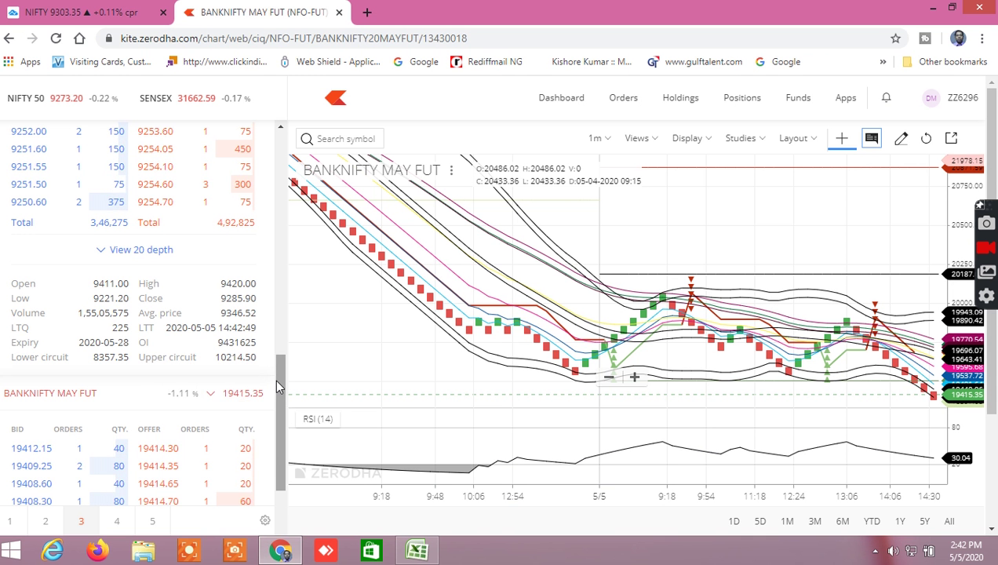
pyautogui.moveTo(274, 378); pyautogui.dragTo(274, 357)
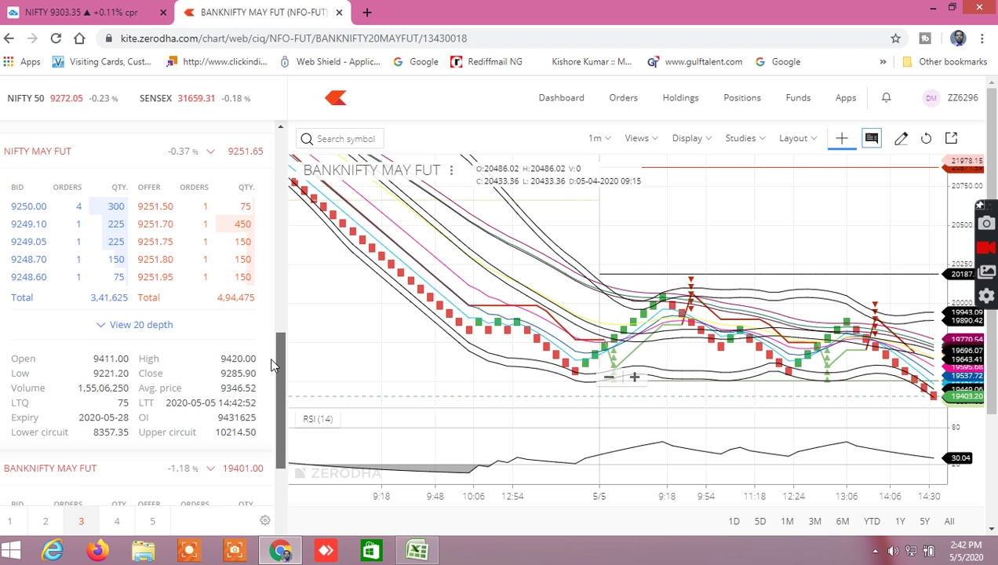
pyautogui.moveTo(271, 364); pyautogui.dragTo(270, 348)
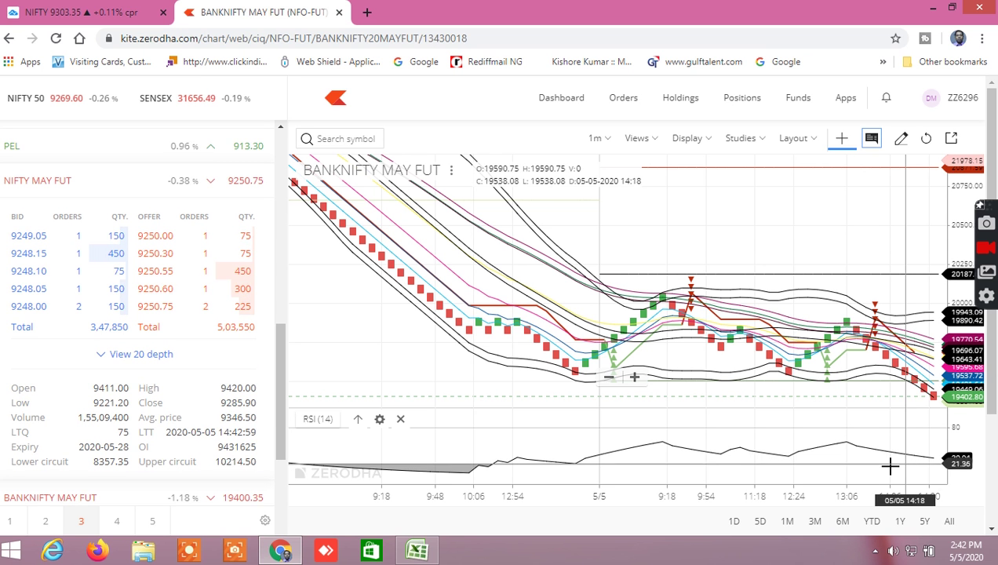
# Examine the BANKNIFTY MAY FUT market depth and chart in Kite against the 12.5 and 22.5 degree sell levels in Excel
pyautogui.moveTo(281, 398); pyautogui.dragTo(276, 450)
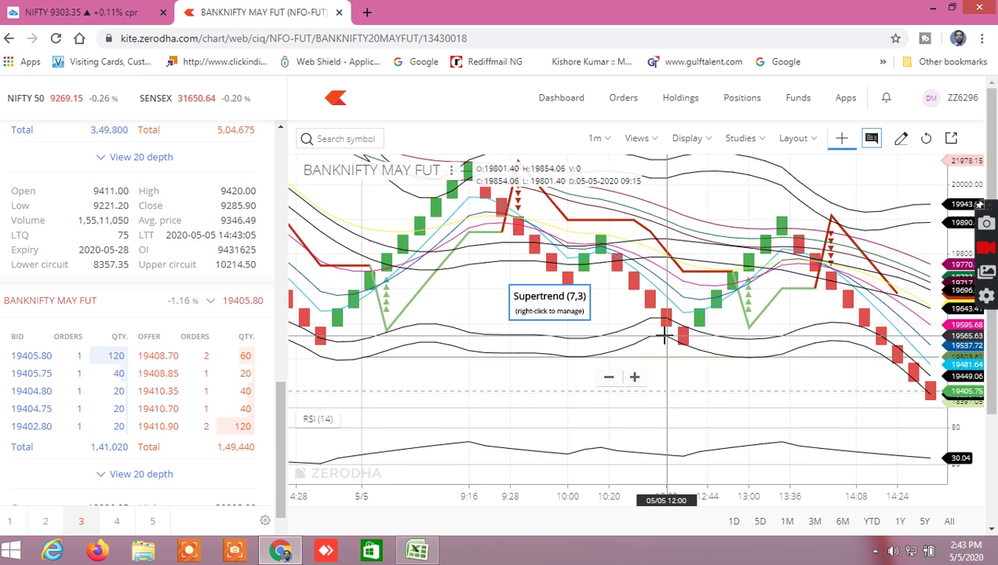
pyautogui.scroll(3, 684, 339)
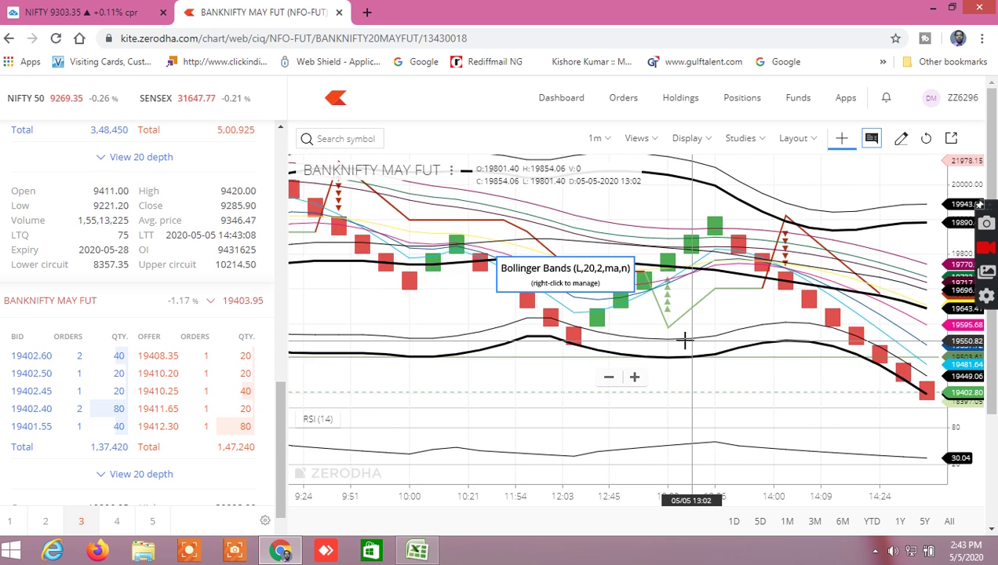
pyautogui.scroll(-10, 685, 340)
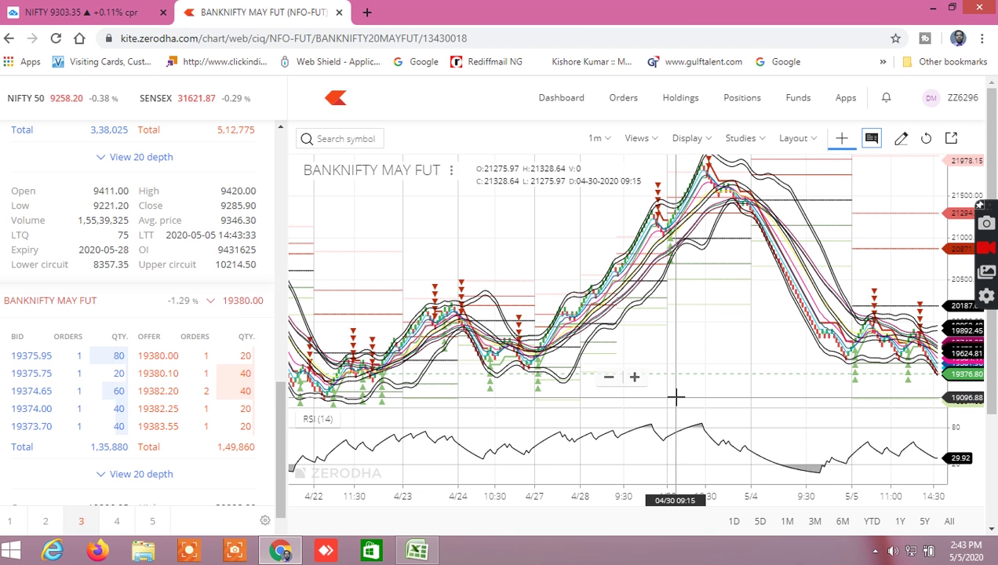
pyautogui.click(418, 550)
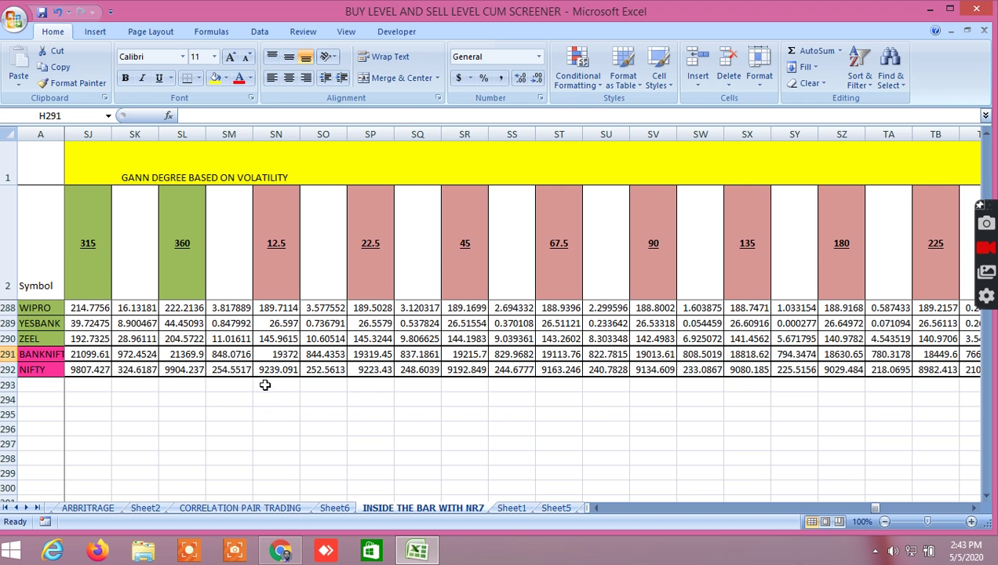
pyautogui.click(283, 549)
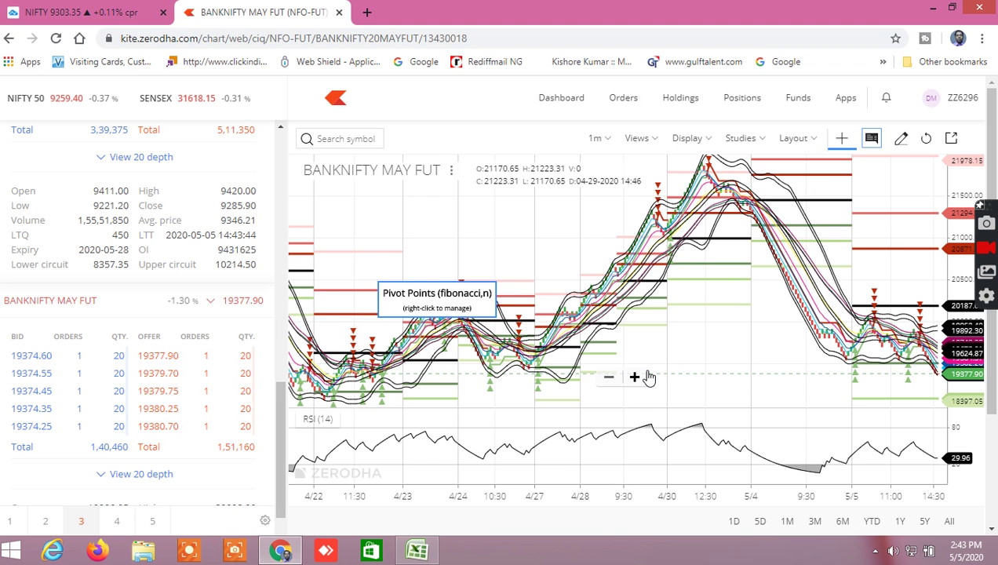
pyautogui.click(427, 549)
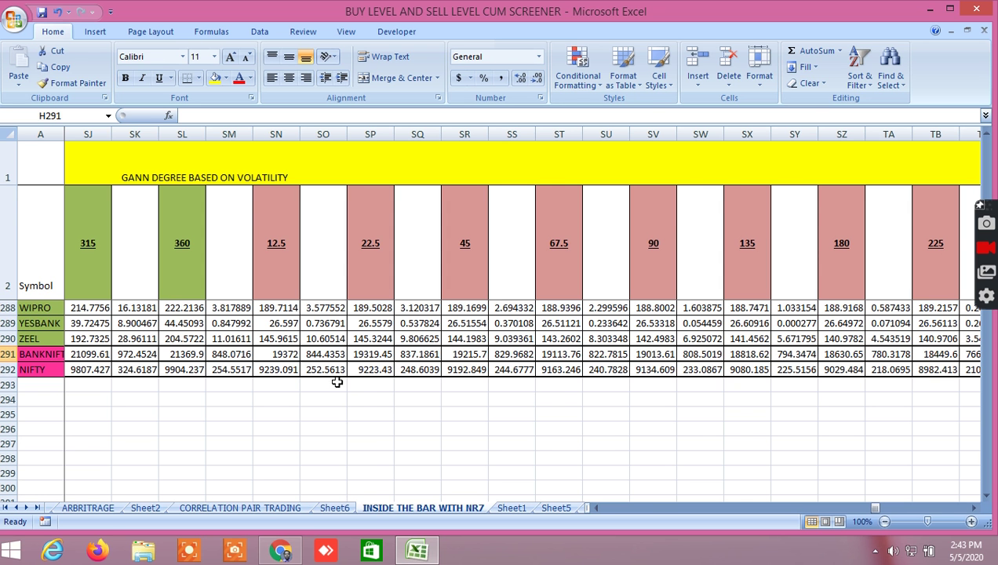
pyautogui.click(281, 550)
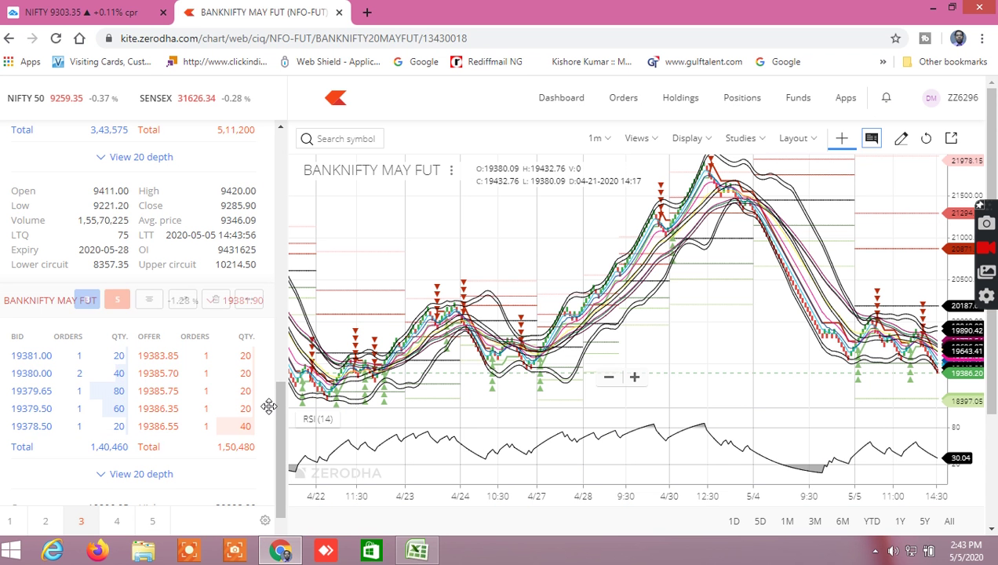
# Collapse the market depth details of NIFTY MAY FUT and BANKNIFTY MAY FUT in the Kite watchlist
pyautogui.scroll(2, 277, 393)
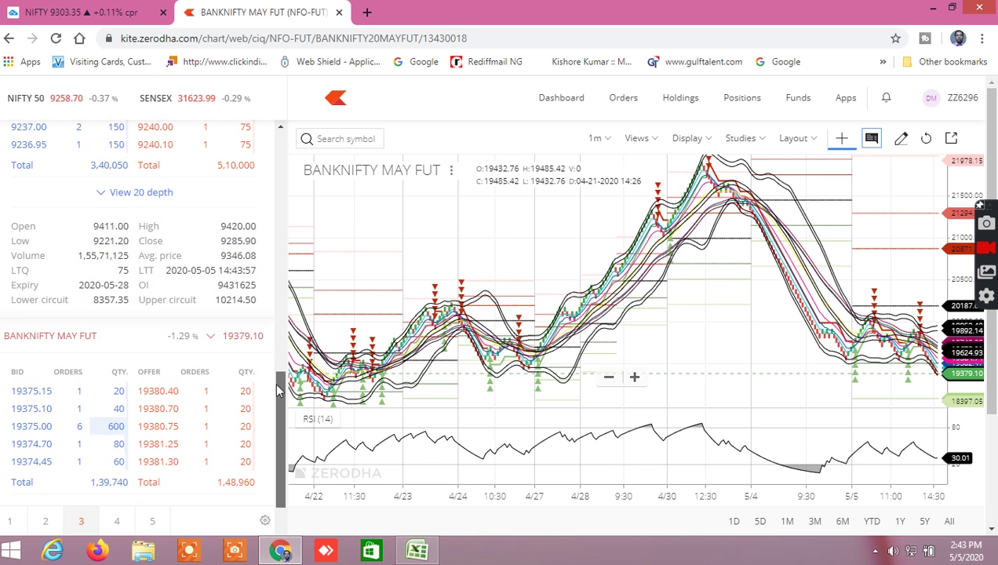
pyautogui.scroll(2, 276, 393)
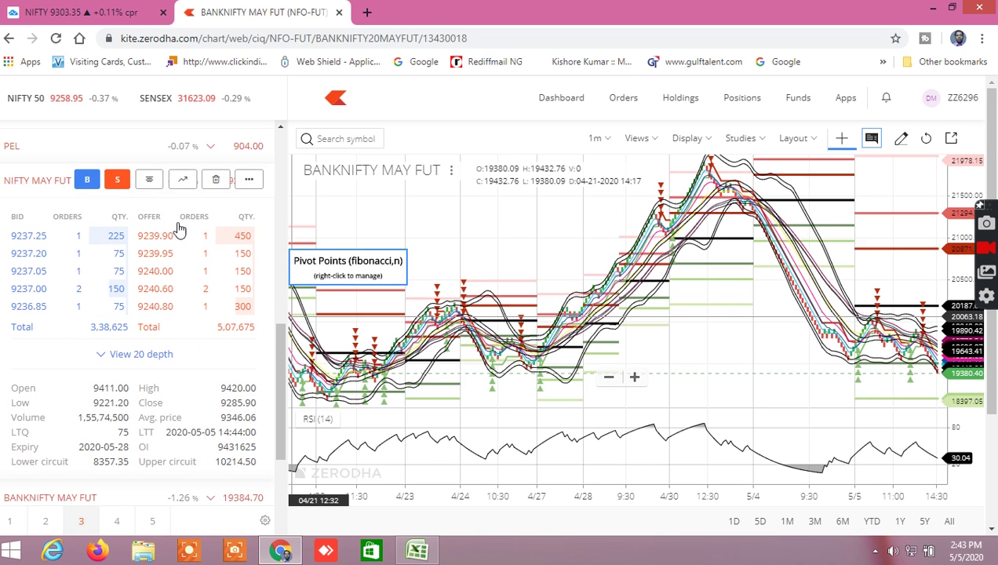
pyautogui.click(144, 186)
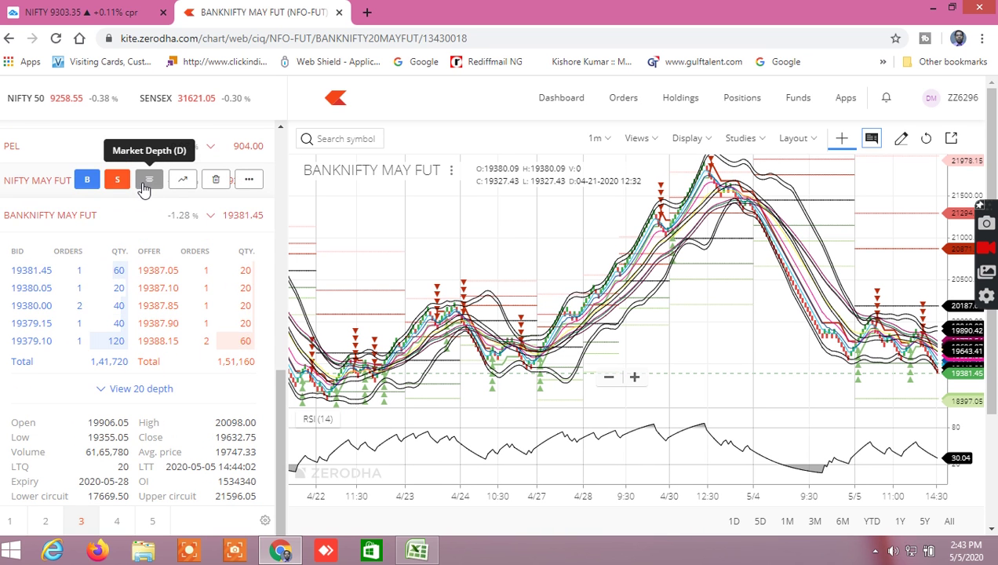
pyautogui.click(149, 216)
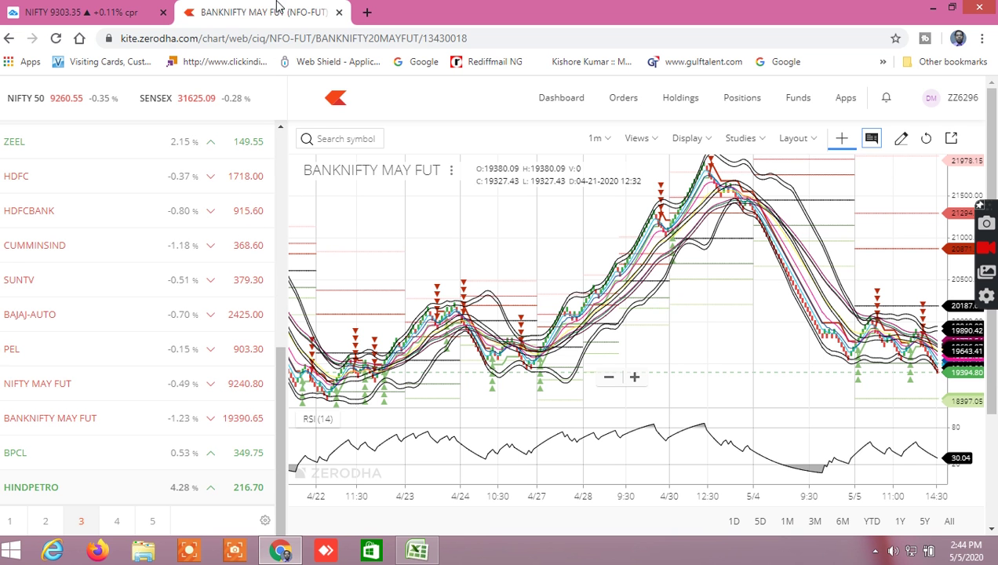
# Search Google for "india vix" in a new browser tab and review the one-day Nifty VIX chart
pyautogui.click(368, 13)
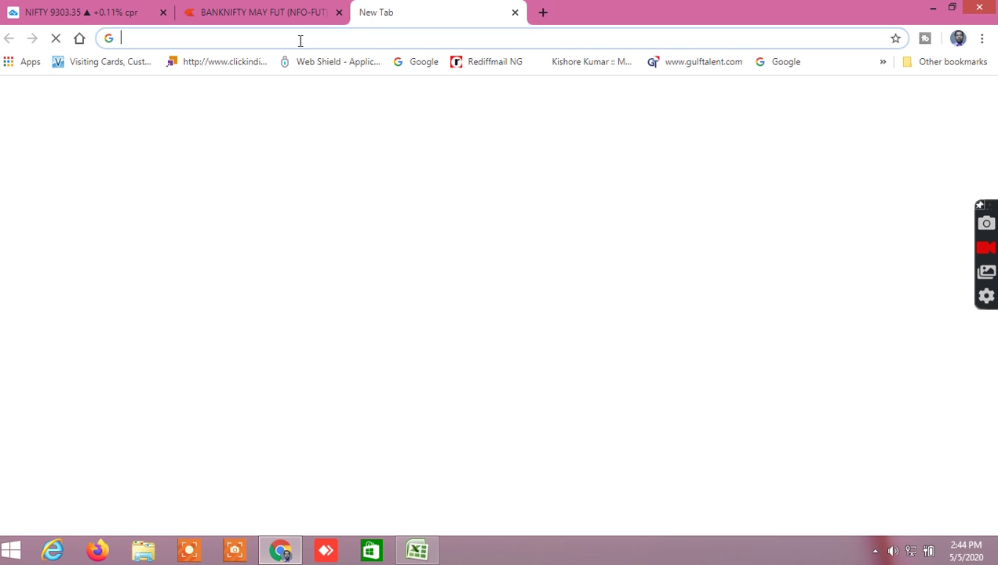
pyautogui.write('india')
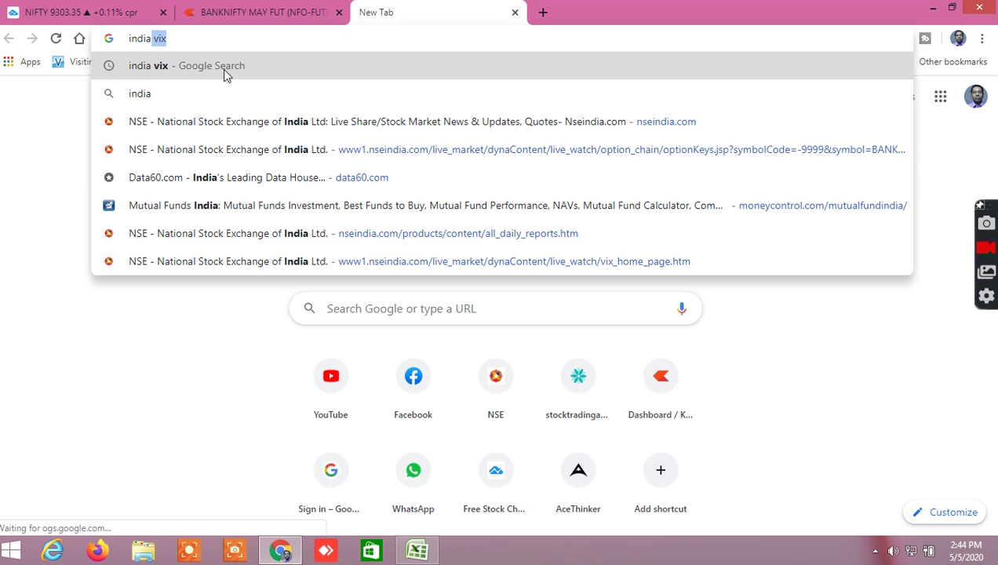
pyautogui.click(222, 68)
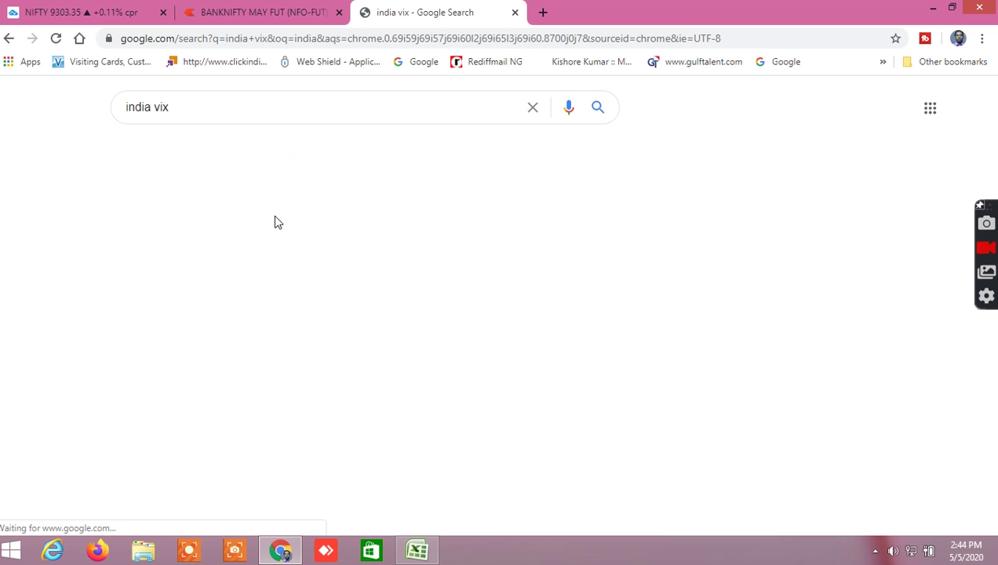
pyautogui.scroll(-2, 292, 254)
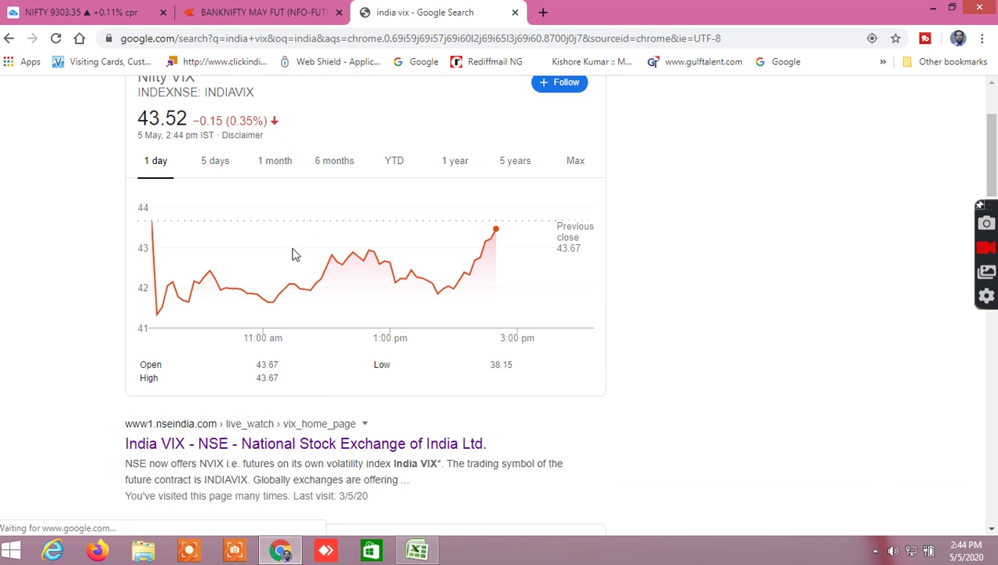
pyautogui.scroll(2, 294, 251)
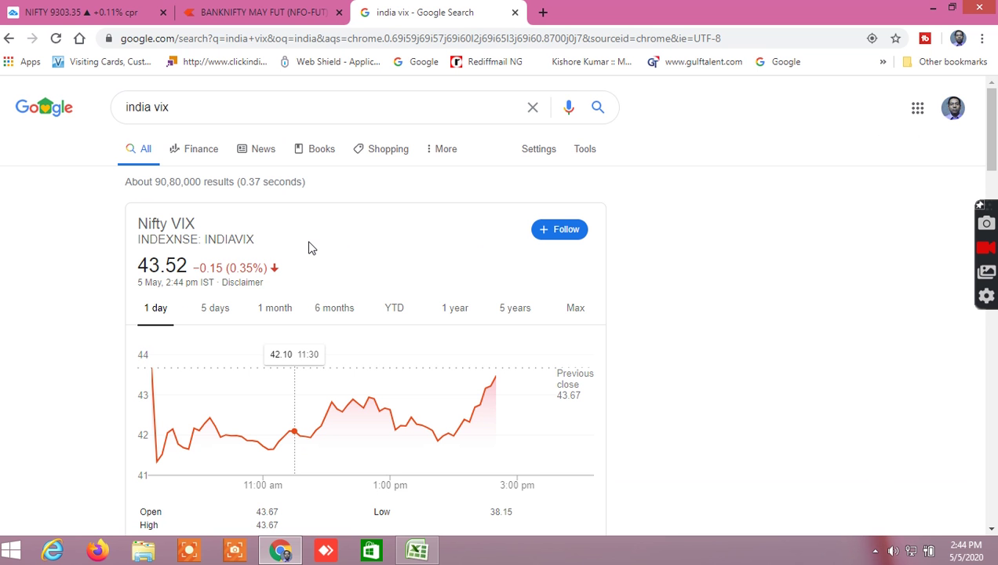
pyautogui.scroll(-2, 318, 299)
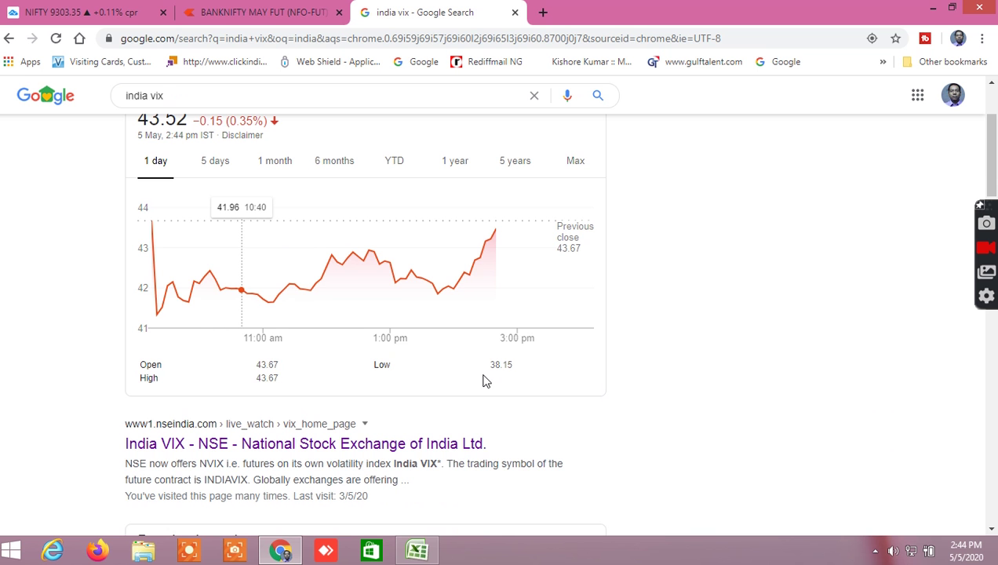
pyautogui.scroll(2, 484, 381)
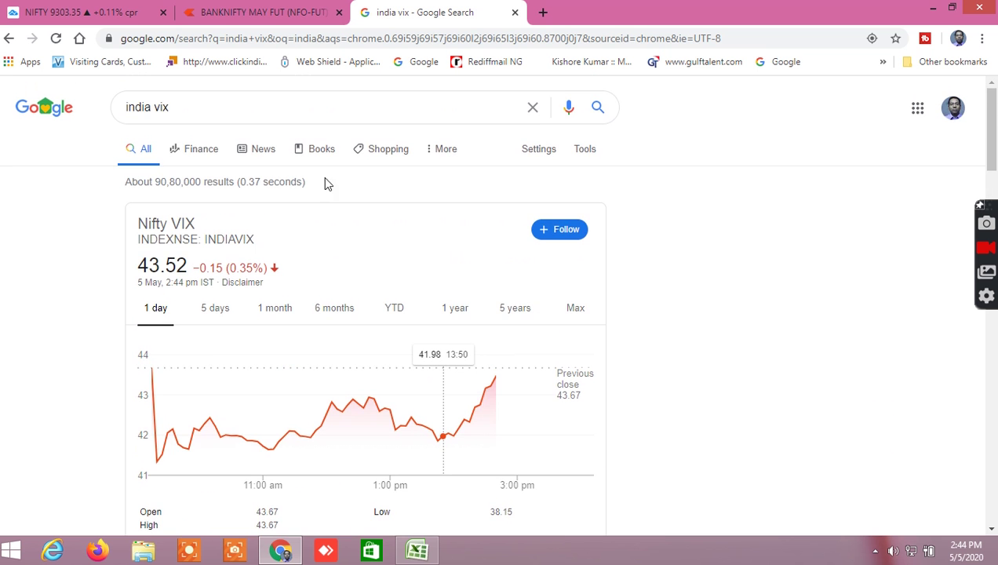
# Search Google for "options chain nse" and open the NSE Option Chain page for NIFTY
pyautogui.click(281, 38)
pyautogui.click(282, 38)
pyautogui.doubleClick(295, 38)
pyautogui.click(284, 37)
pyautogui.tripleClick(284, 38)
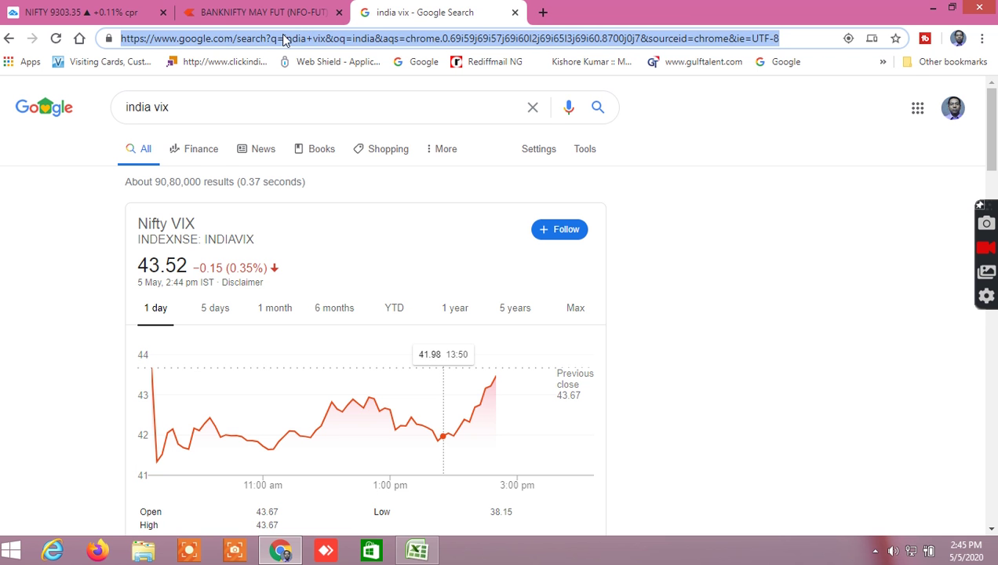
pyautogui.write('option')
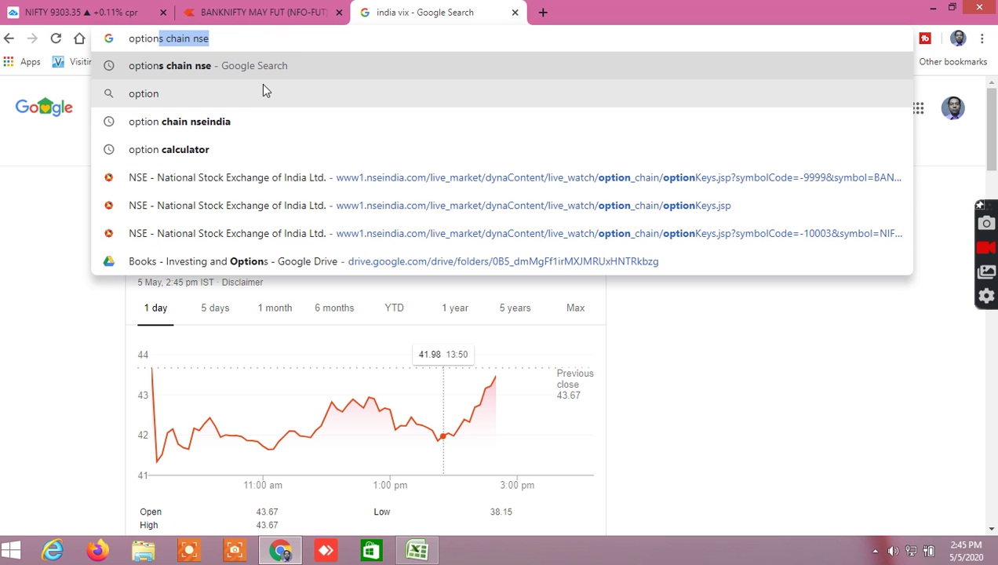
pyautogui.click(259, 70)
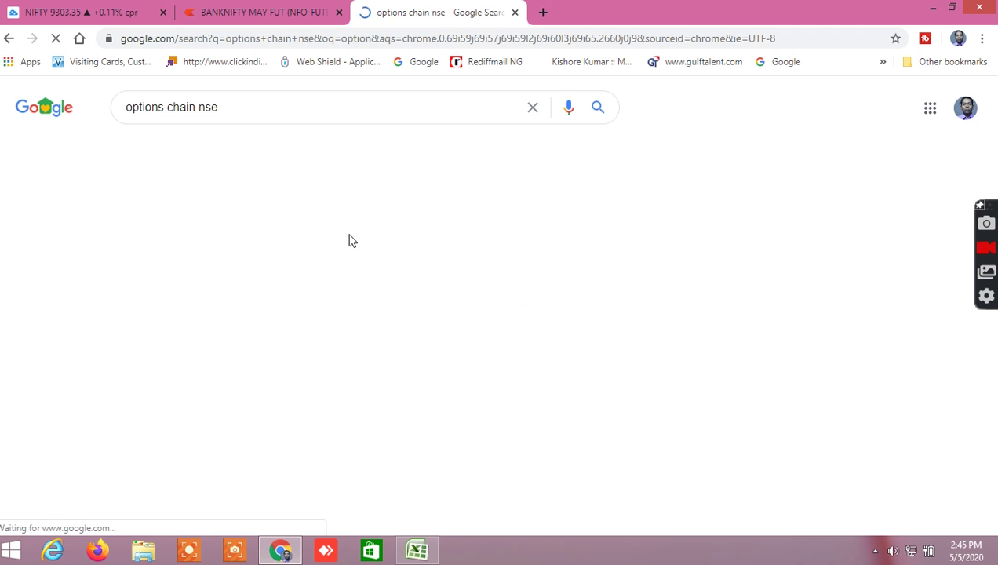
pyautogui.scroll(-2, 287, 352)
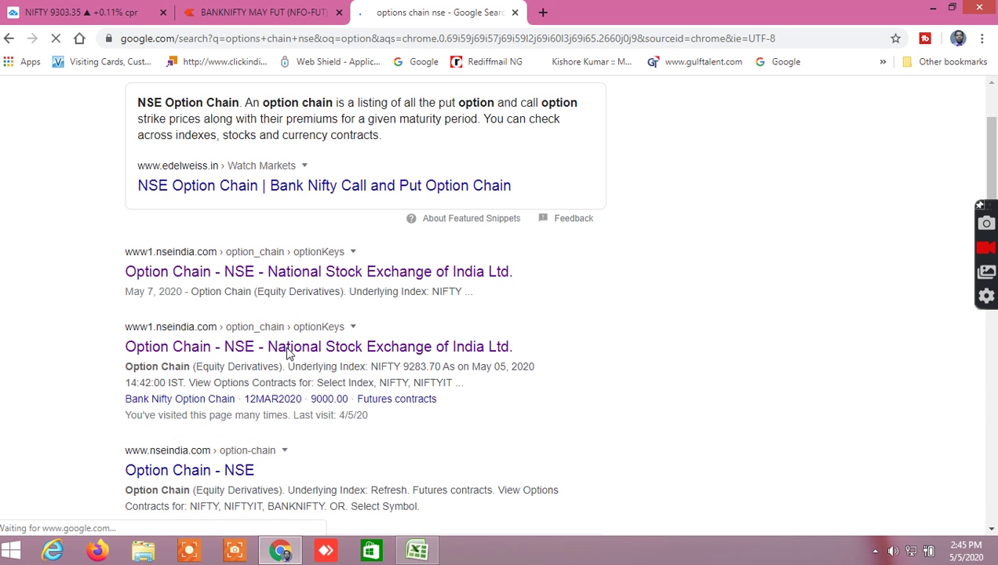
pyautogui.click(276, 275)
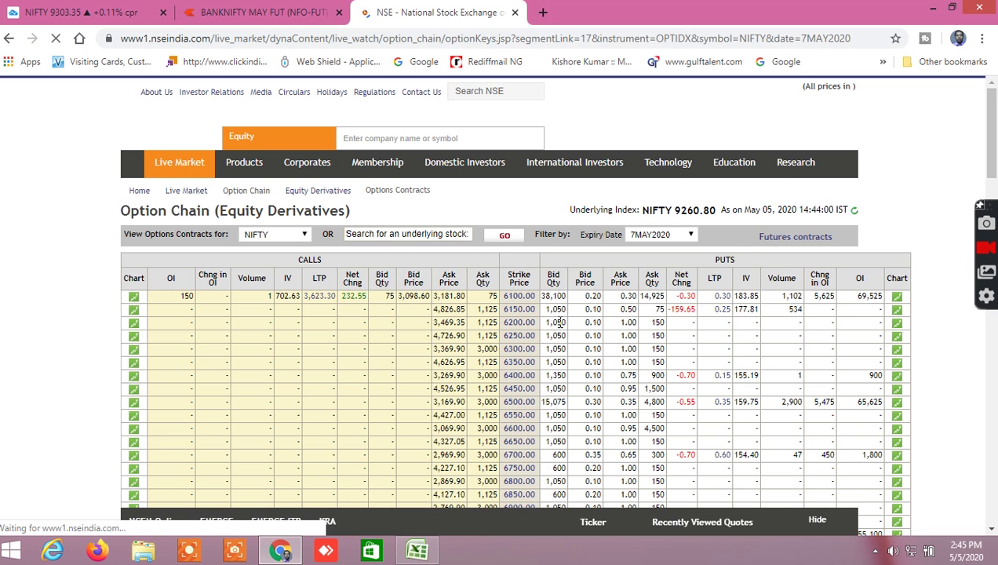
# Examine the call and put open interest across the NIFTY 7MAY2020 option chain, especially around the at-the-money strikes
pyautogui.scroll(-6, 561, 322)
pyautogui.scroll(-10, 560, 322)
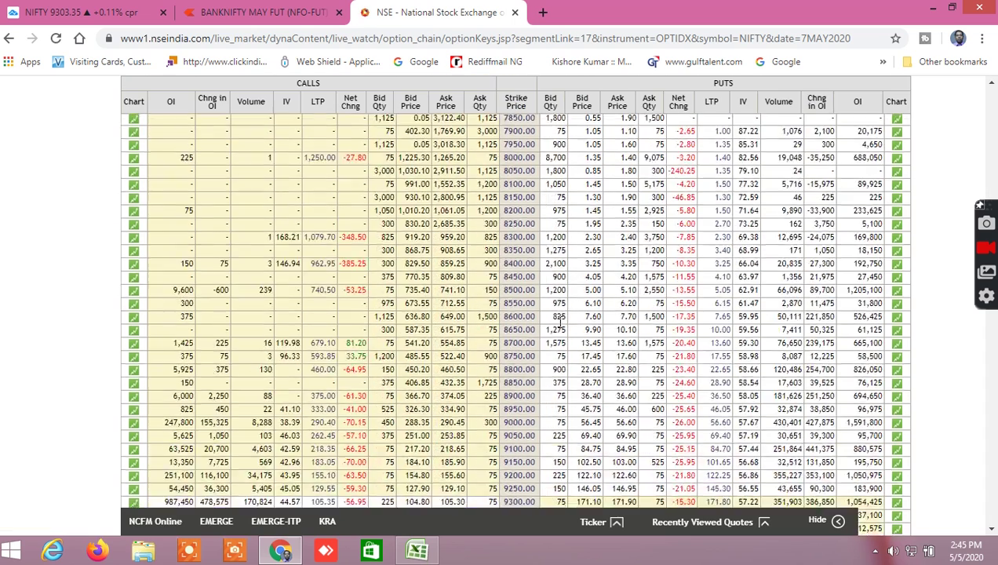
pyautogui.scroll(-7, 561, 322)
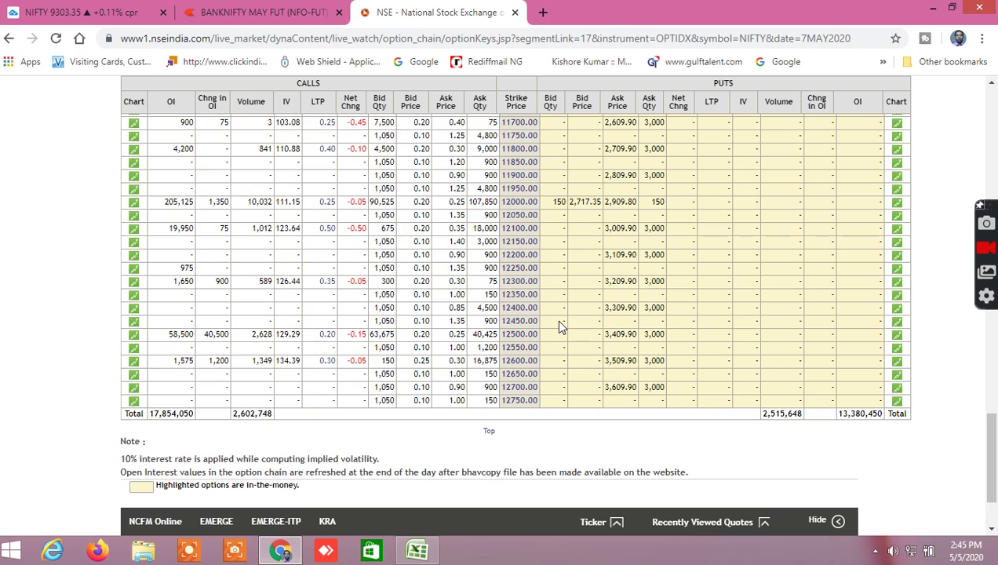
pyautogui.scroll(7, 542, 325)
pyautogui.scroll(3, 536, 326)
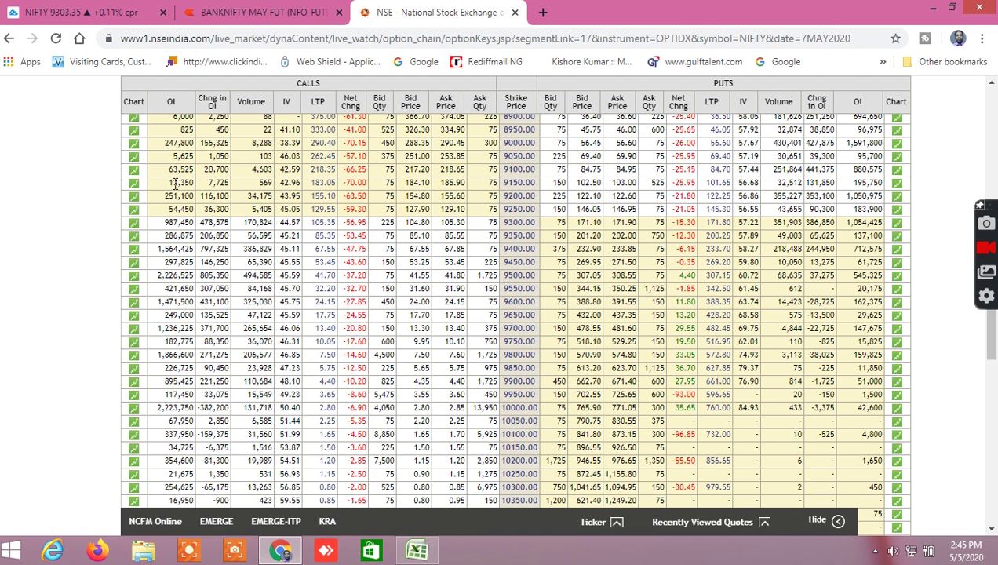
pyautogui.scroll(2, 845, 196)
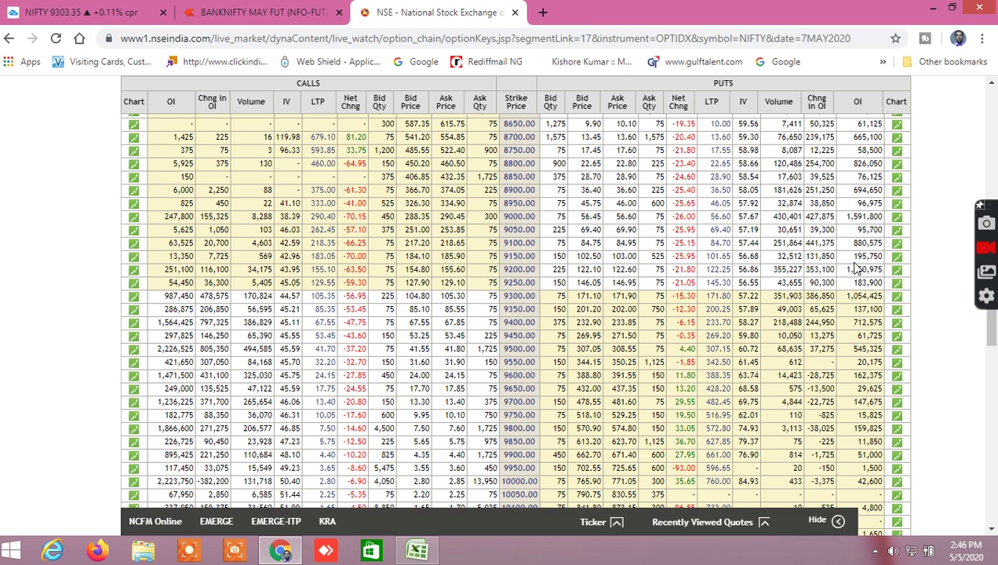
pyautogui.scroll(-2, 853, 267)
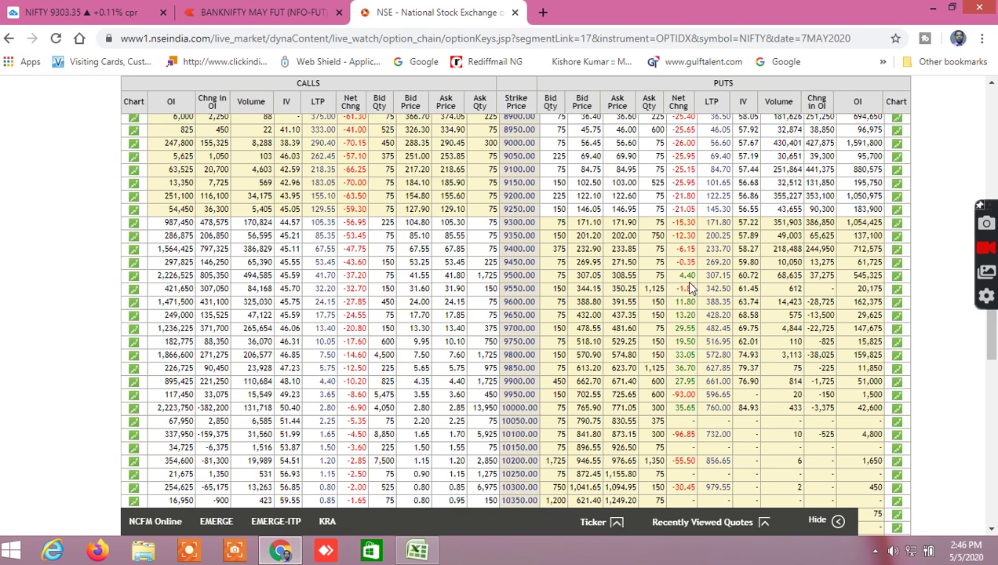
# Switch the option chain to BANKNIFTY and examine call and put open interest around the 18000 to 20500 strikes
pyautogui.scroll(1, 730, 310)
pyautogui.scroll(10, 730, 310)
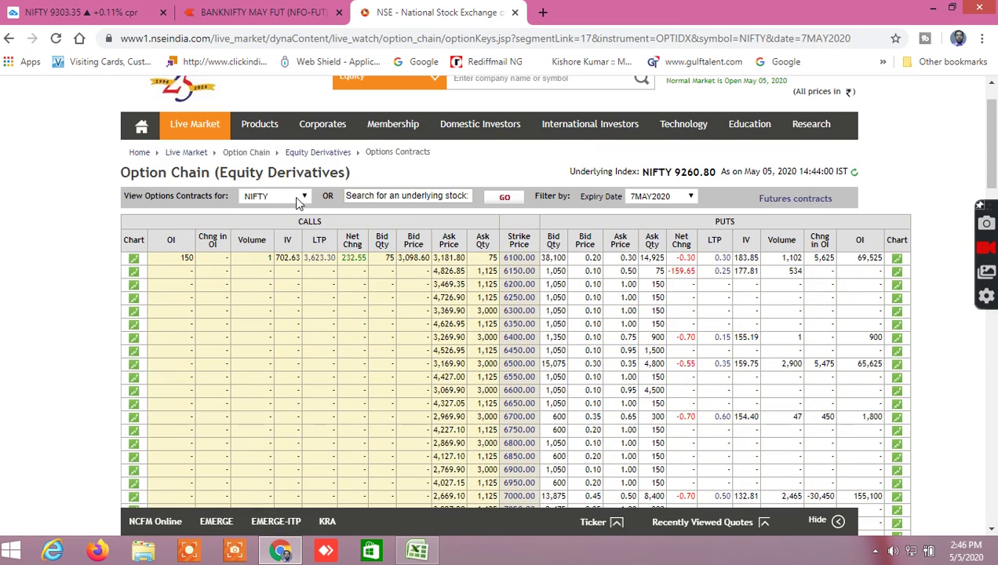
pyautogui.click(296, 199)
pyautogui.click(290, 240)
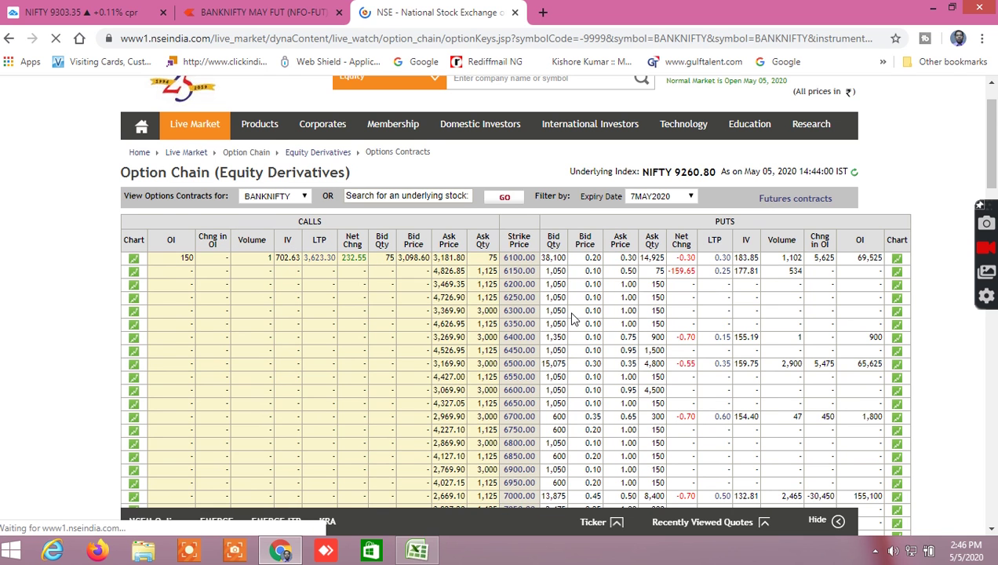
pyautogui.scroll(-10, 573, 318)
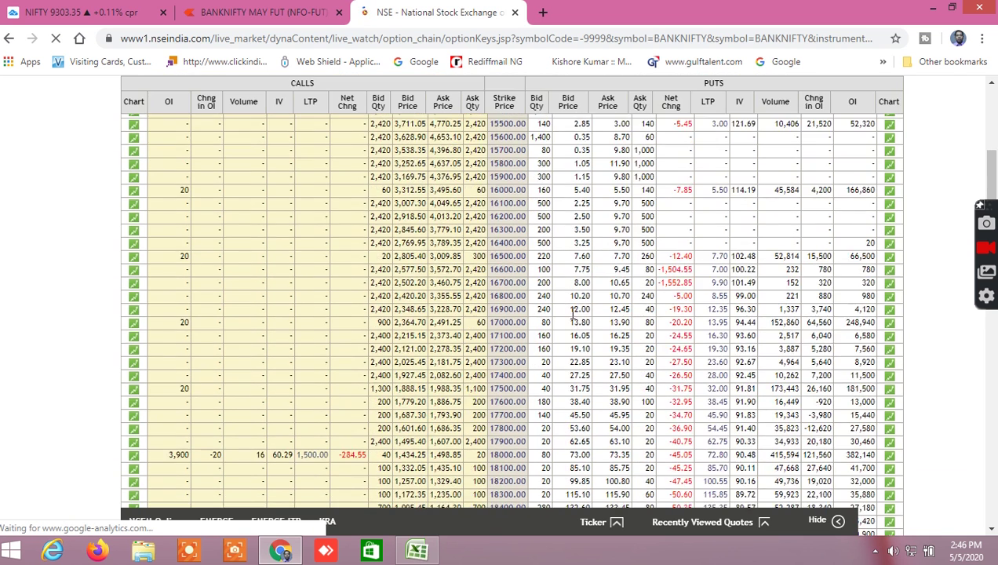
pyautogui.scroll(-2, 573, 318)
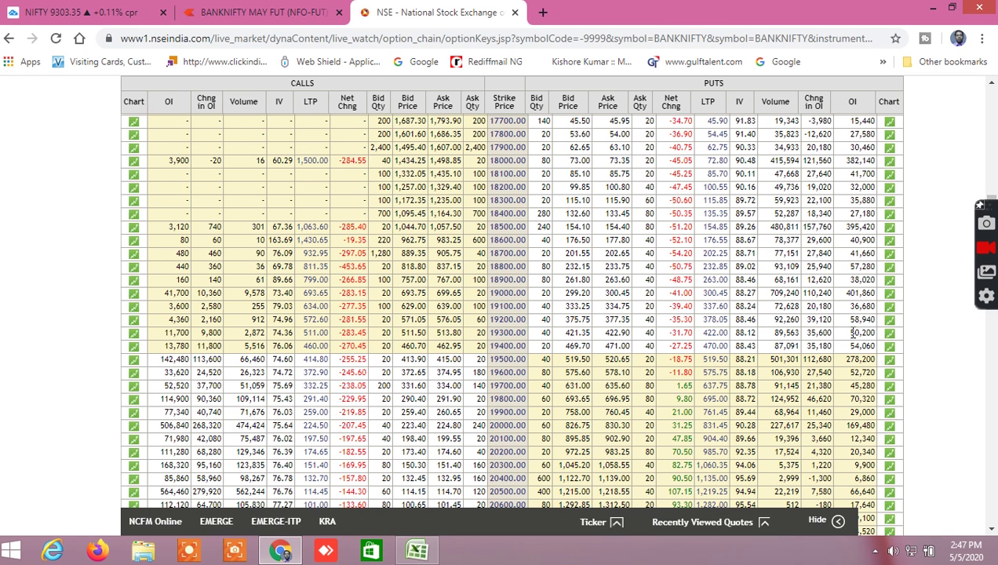
# Return to Kite and check the live NIFTY MAY FUT and BANKNIFTY MAY FUT prices in the watchlist
pyautogui.click(240, 14)
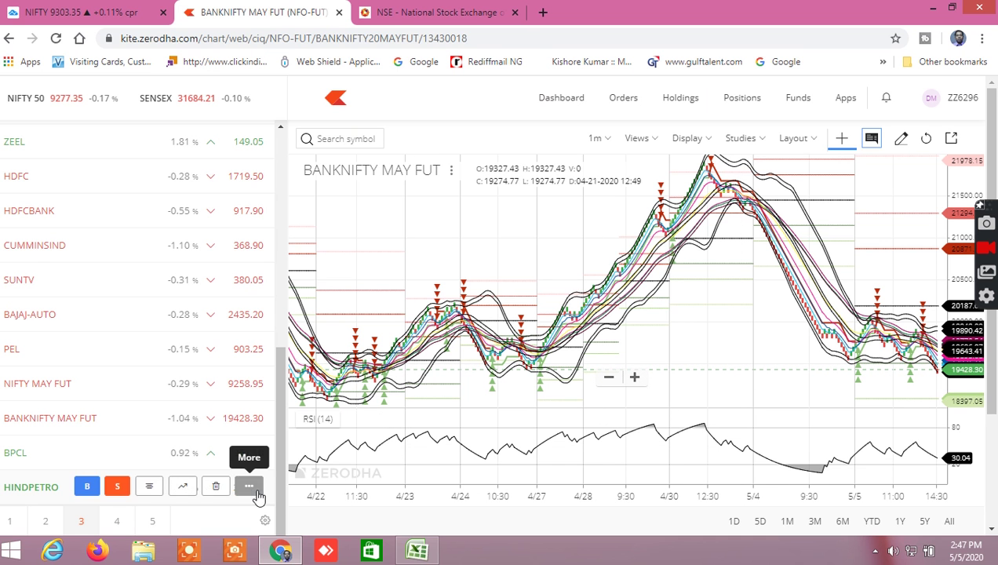
pyautogui.moveTo(192, 446)
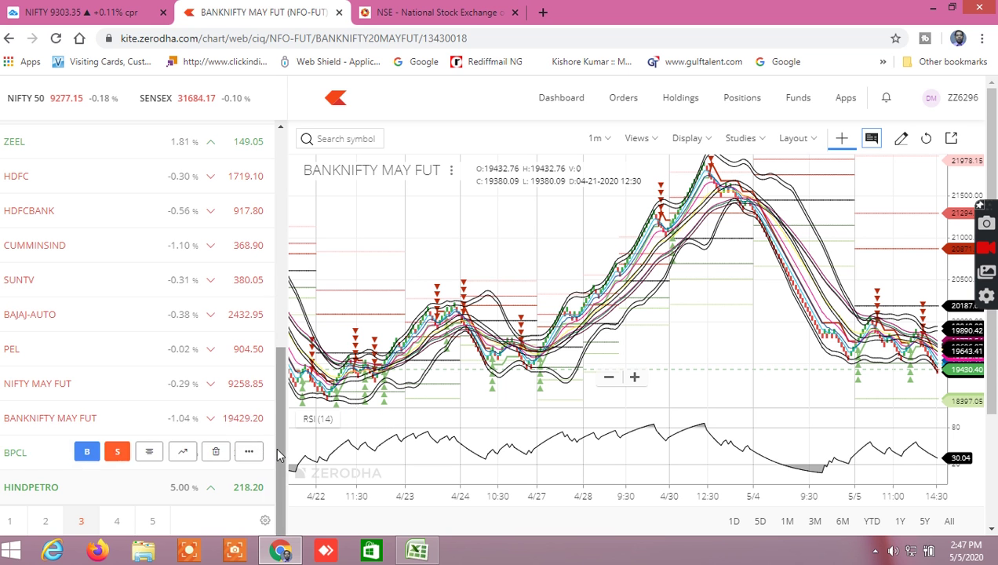
pyautogui.moveTo(252, 457)
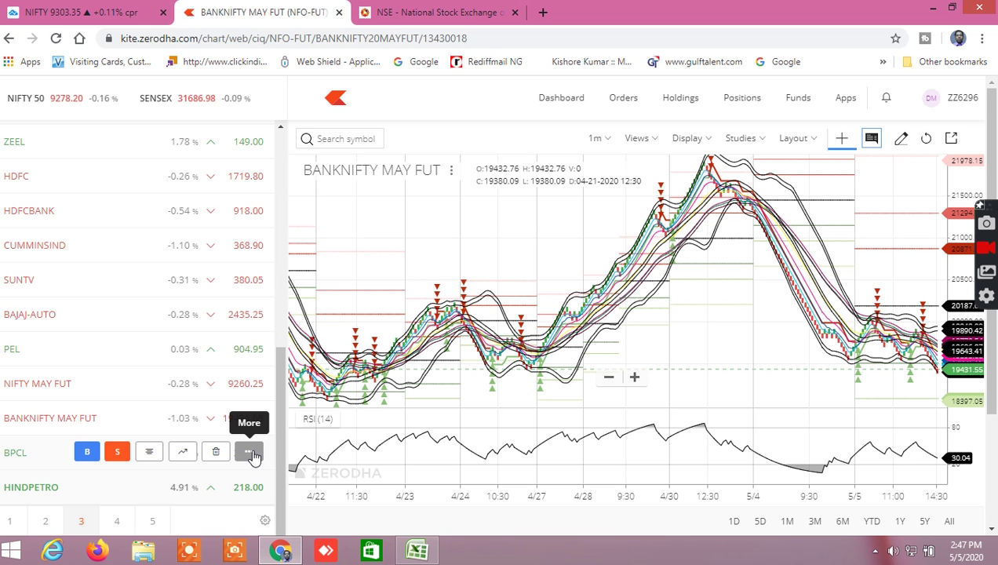
pyautogui.moveTo(245, 487)
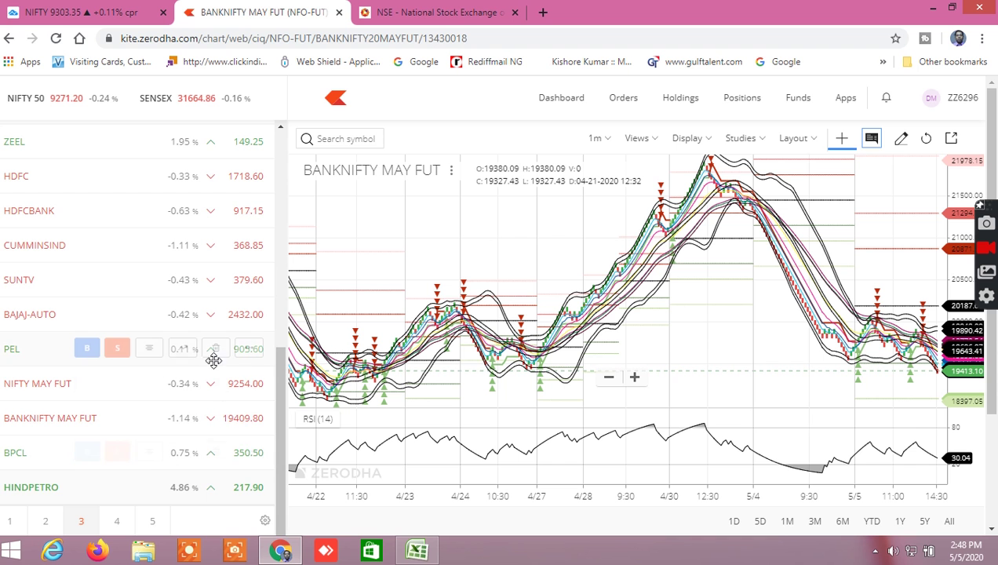
pyautogui.moveTo(224, 424)
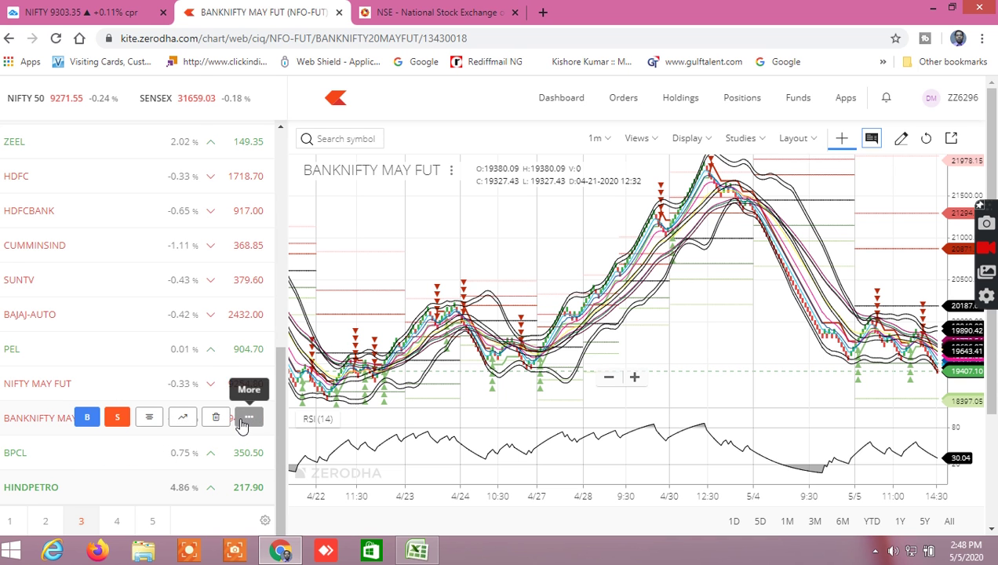
pyautogui.moveTo(232, 382)
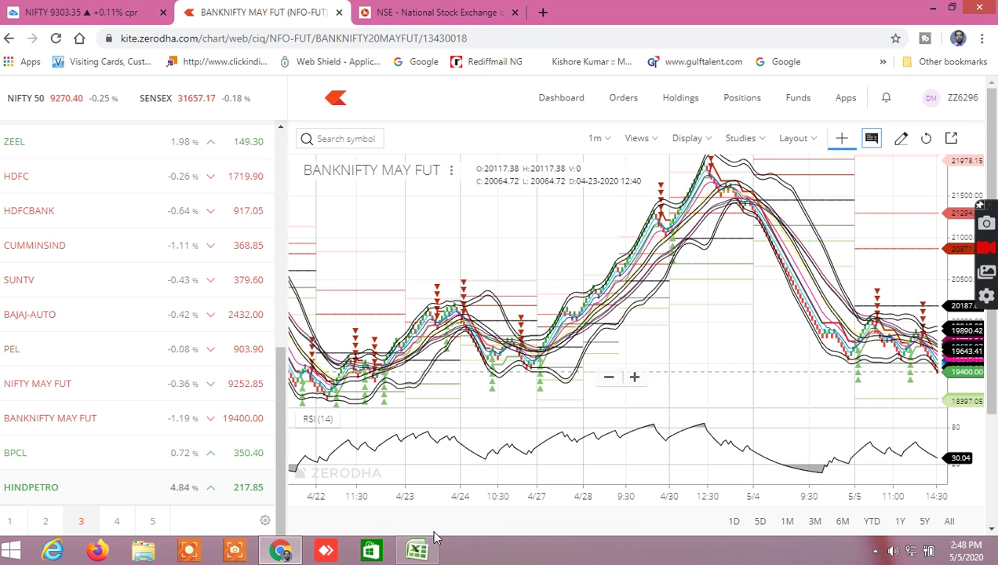
# Review the BANKNIFTY and NIFTY Gann sell levels in Excel and compare them with the BANKNIFTY MAY FUT market depth in Kite
pyautogui.click(417, 551)
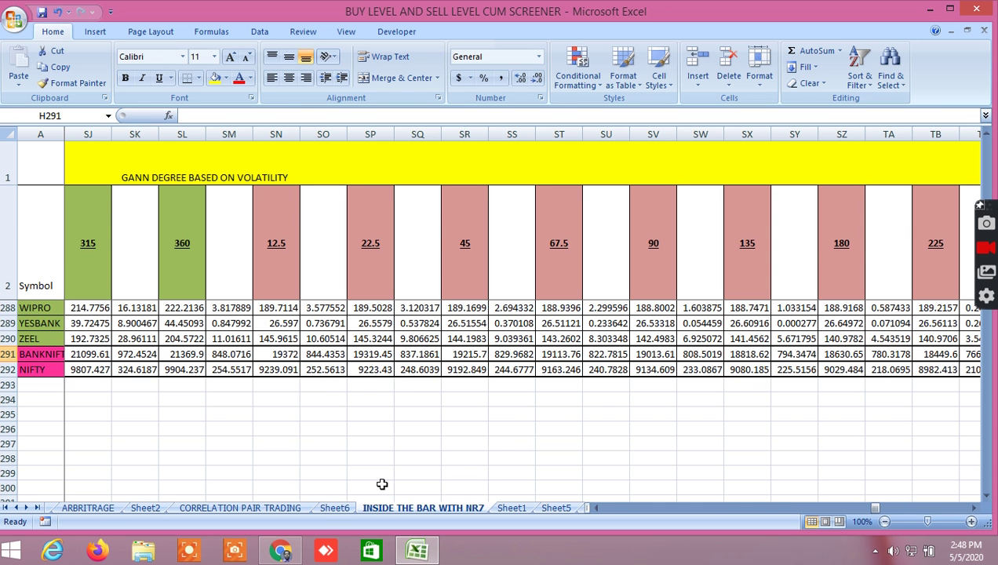
pyautogui.click(291, 549)
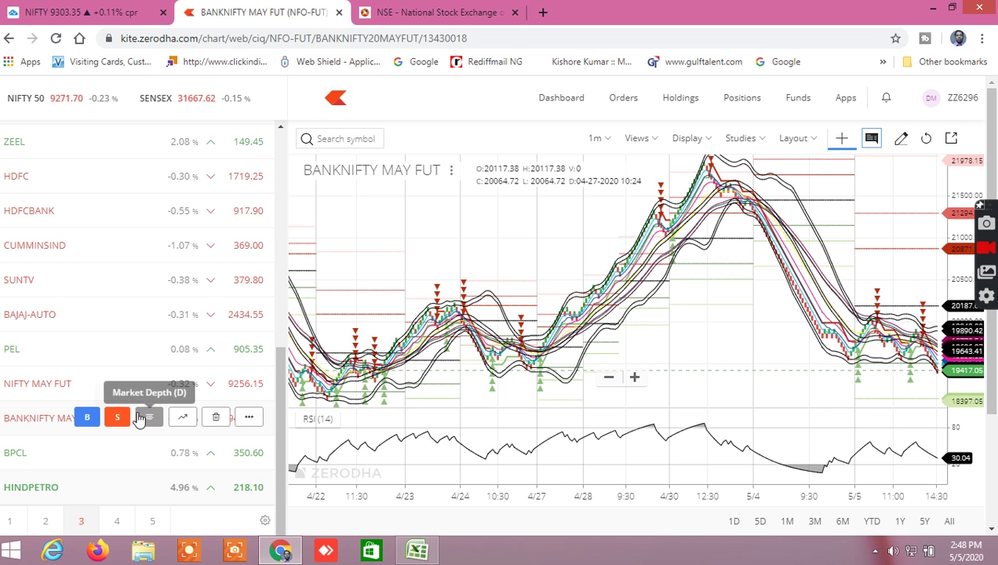
pyautogui.click(140, 417)
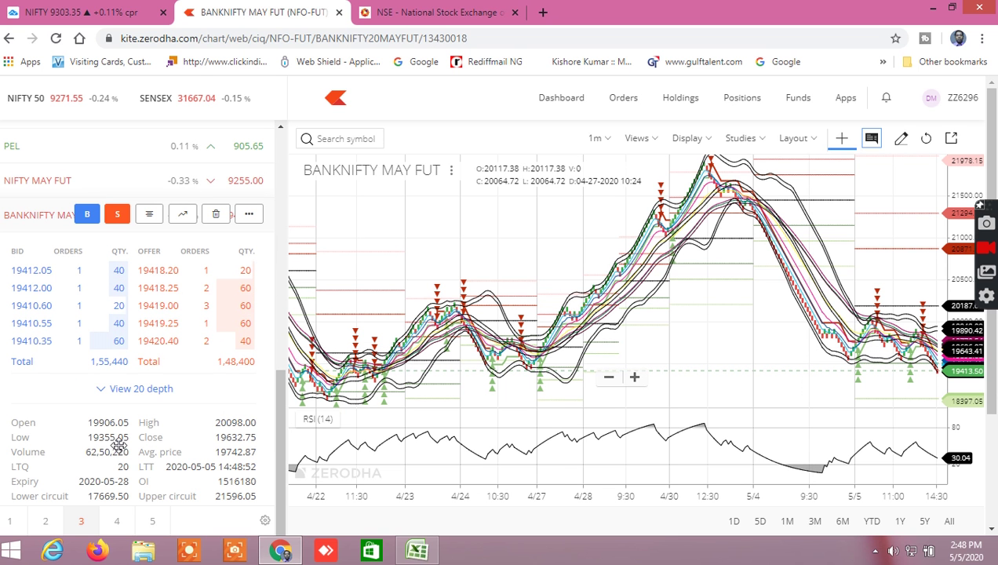
pyautogui.click(154, 225)
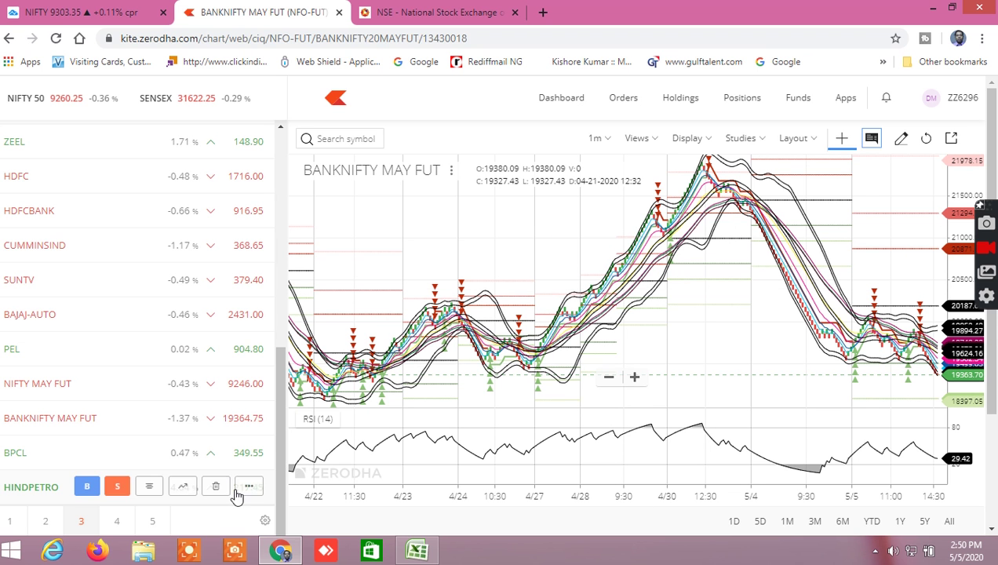
# View the NIFTY MAY FUT chart from the watchlist and switch back to the BPCL chart
pyautogui.moveTo(204, 463)
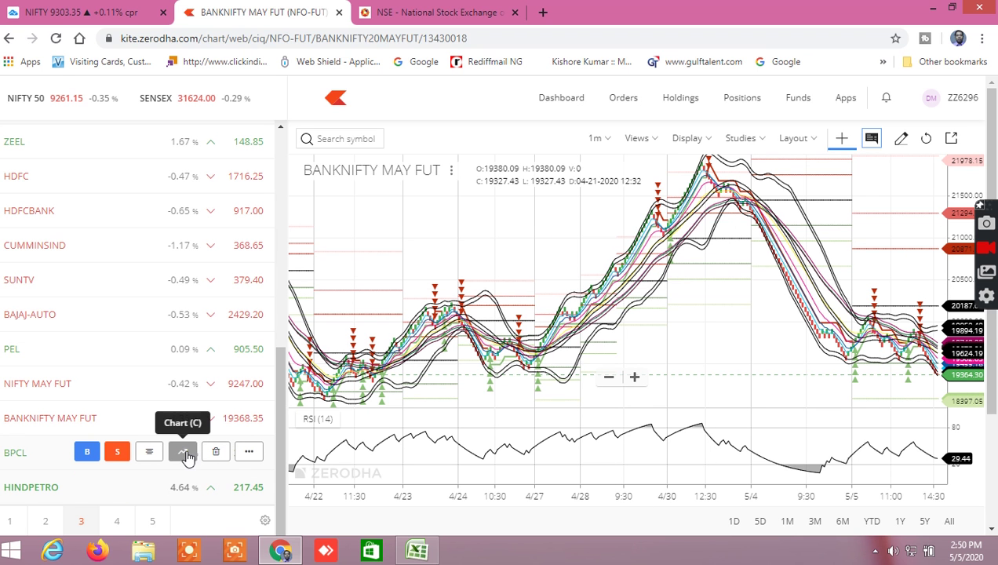
pyautogui.click(186, 455)
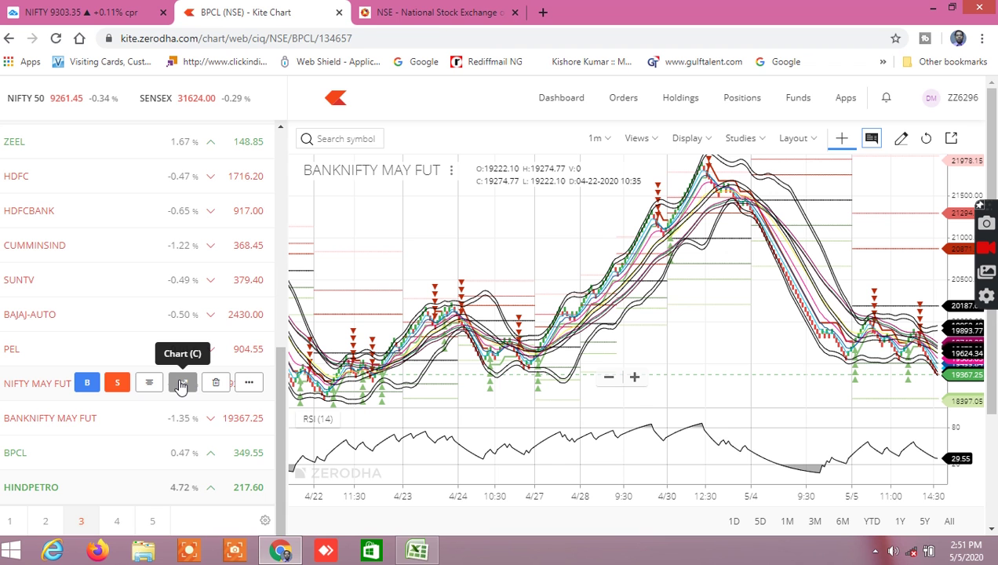
pyautogui.click(181, 385)
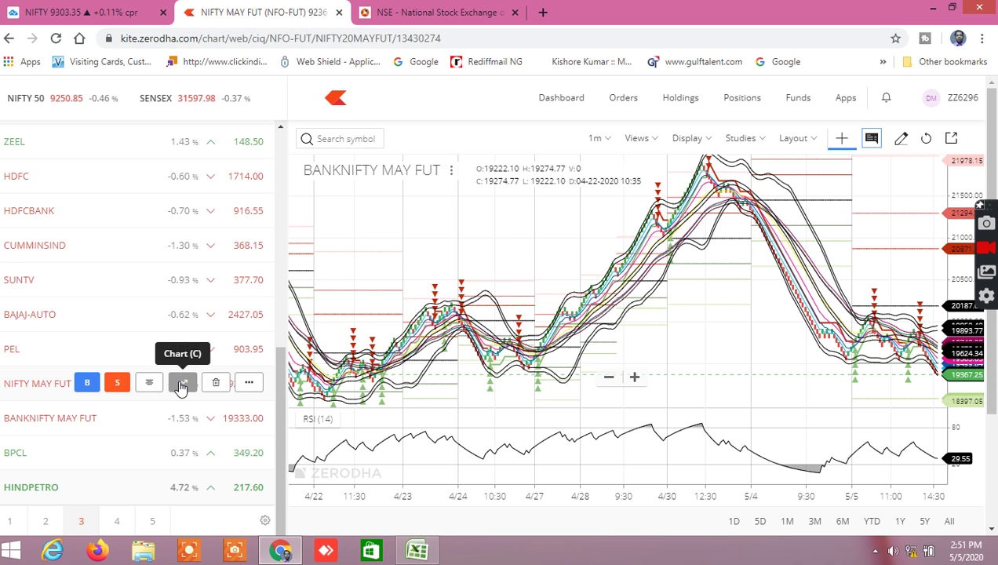
pyautogui.click(180, 384)
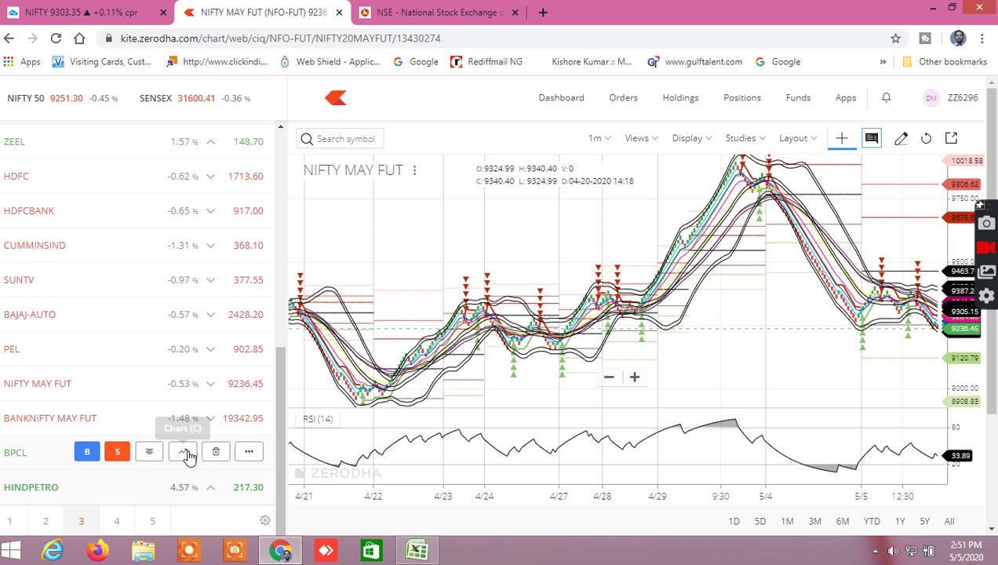
pyautogui.click(187, 453)
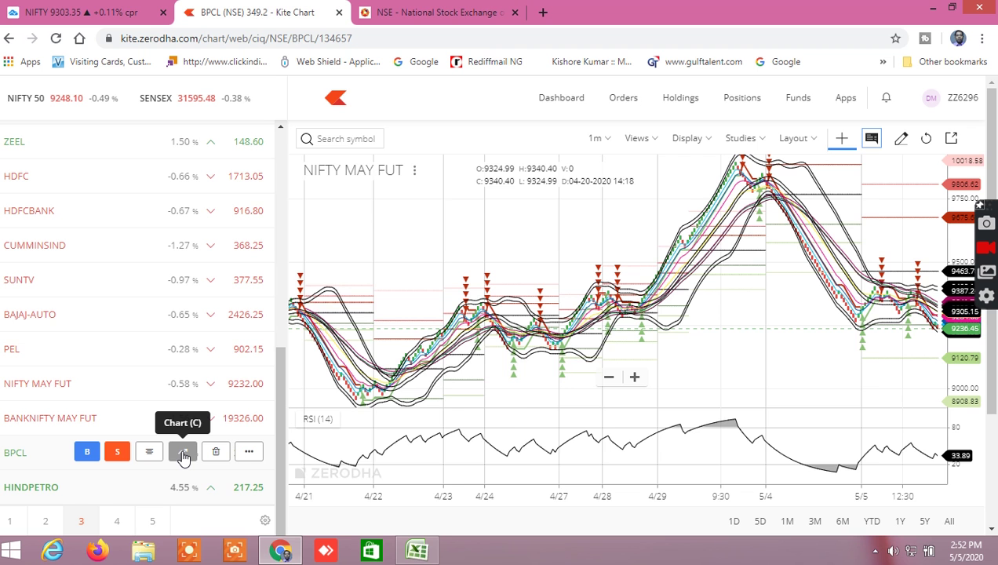
pyautogui.click(183, 455)
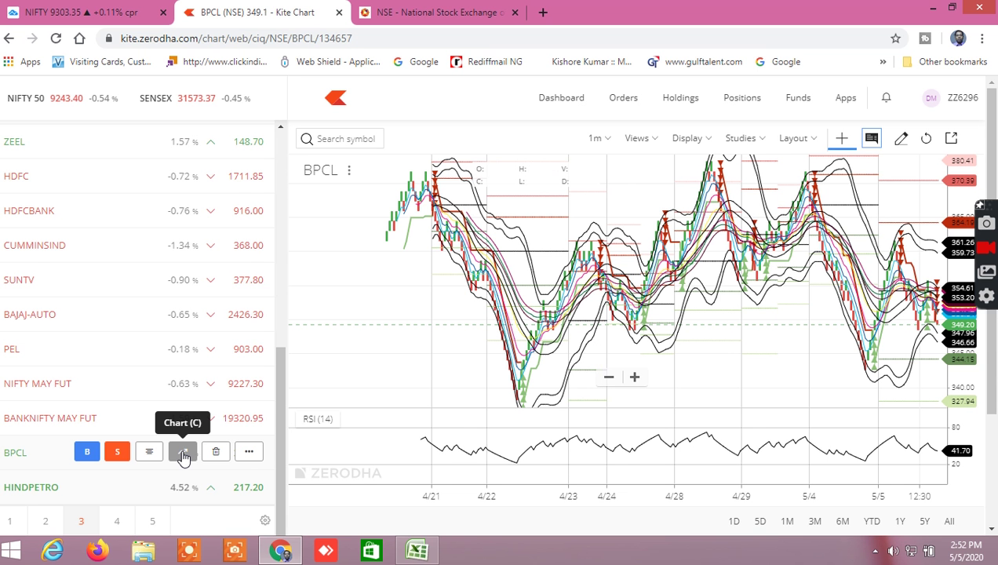
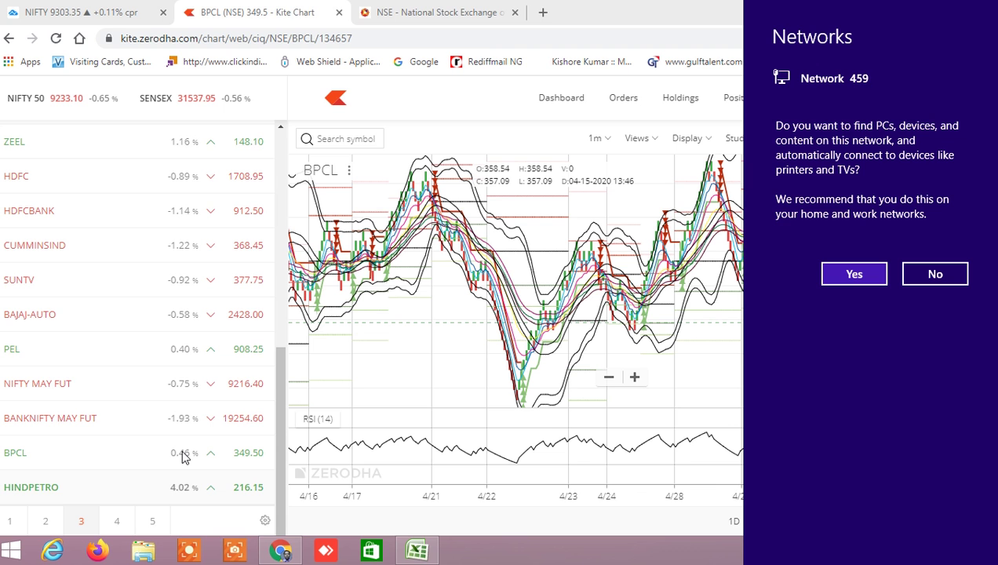
# Allow Windows to find PCs, devices and content on Network 459
pyautogui.click(850, 279)
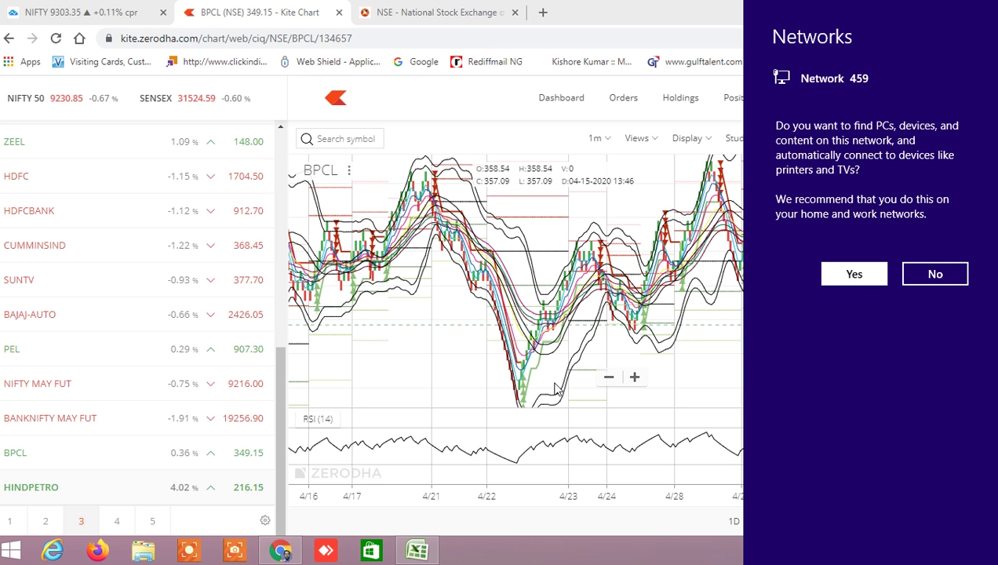
pyautogui.click(857, 281)
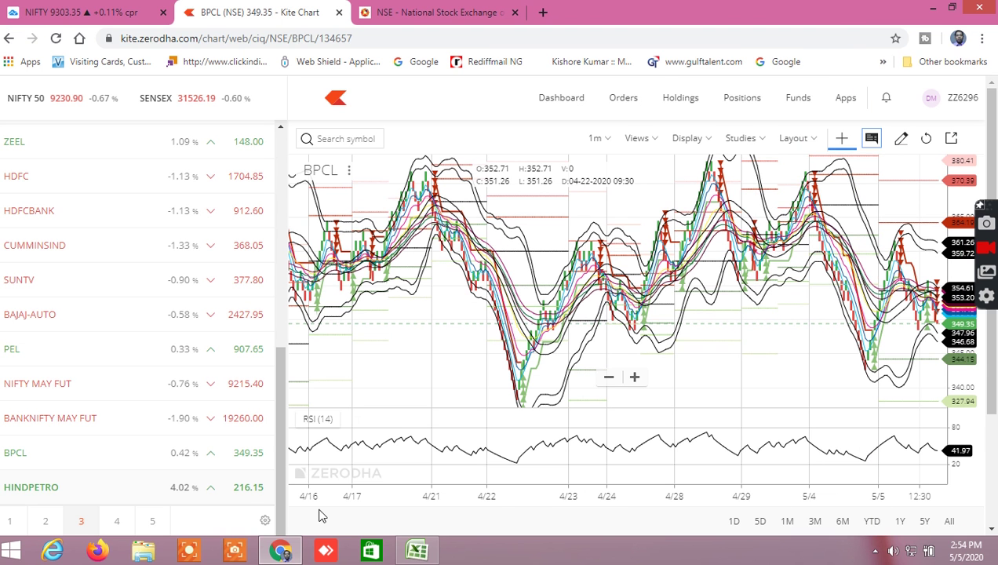
# Expand the BANKNIFTY MAY FUT market depth in Kite and compare it with the BANKNIFTY Gann sell levels in Excel
pyautogui.click(148, 418)
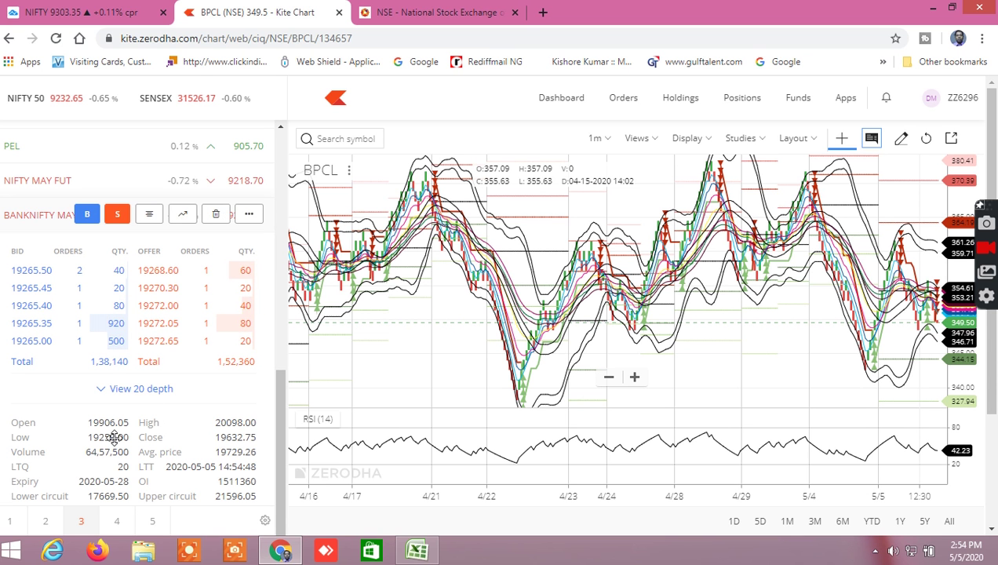
pyautogui.click(436, 549)
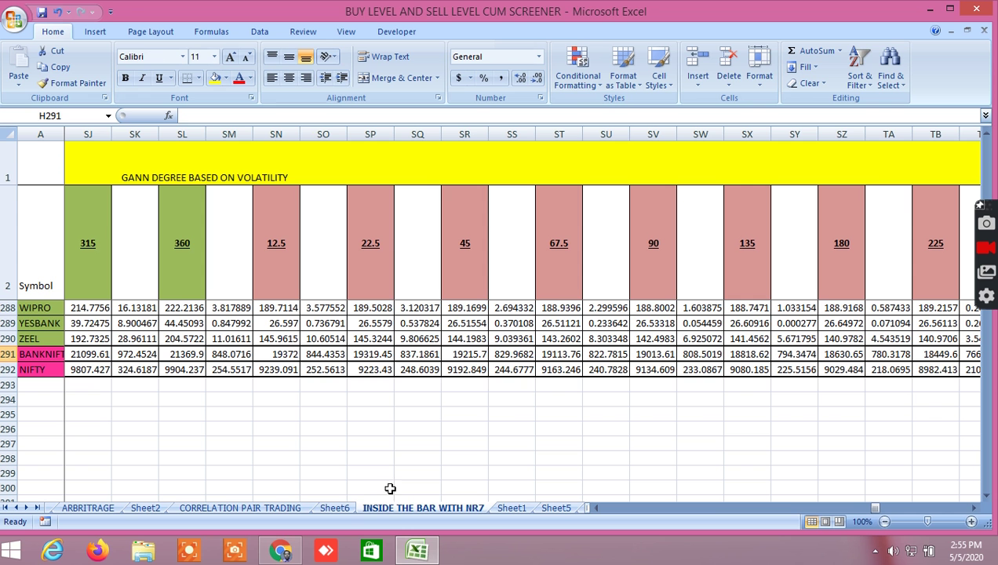
pyautogui.click(281, 550)
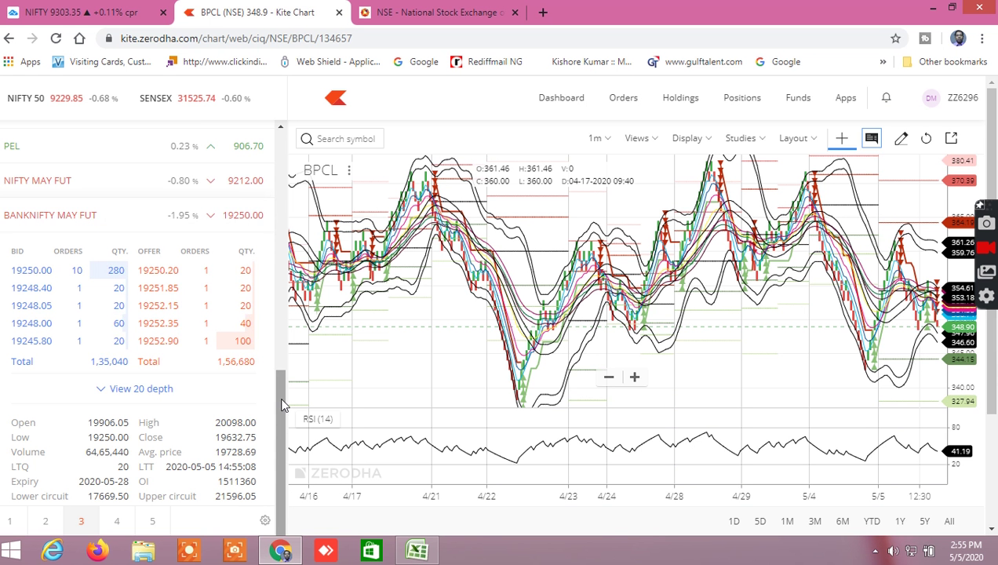
# Expand the NIFTY MAY FUT market depth and review the day's prices for both NIFTY and BANKNIFTY futures
pyautogui.moveTo(253, 327)
pyautogui.moveTo(181, 182)
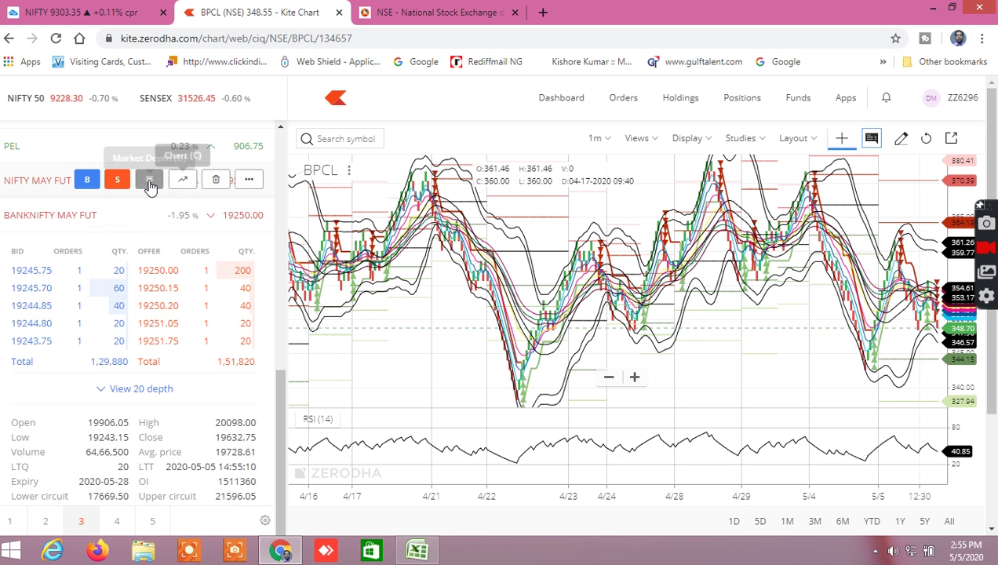
pyautogui.click(151, 180)
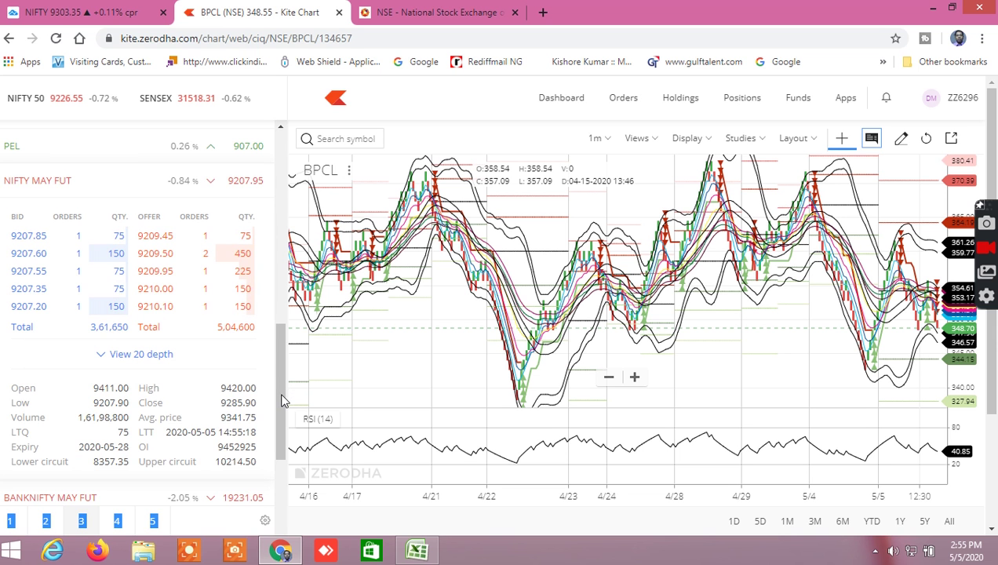
pyautogui.moveTo(284, 395); pyautogui.dragTo(271, 515)
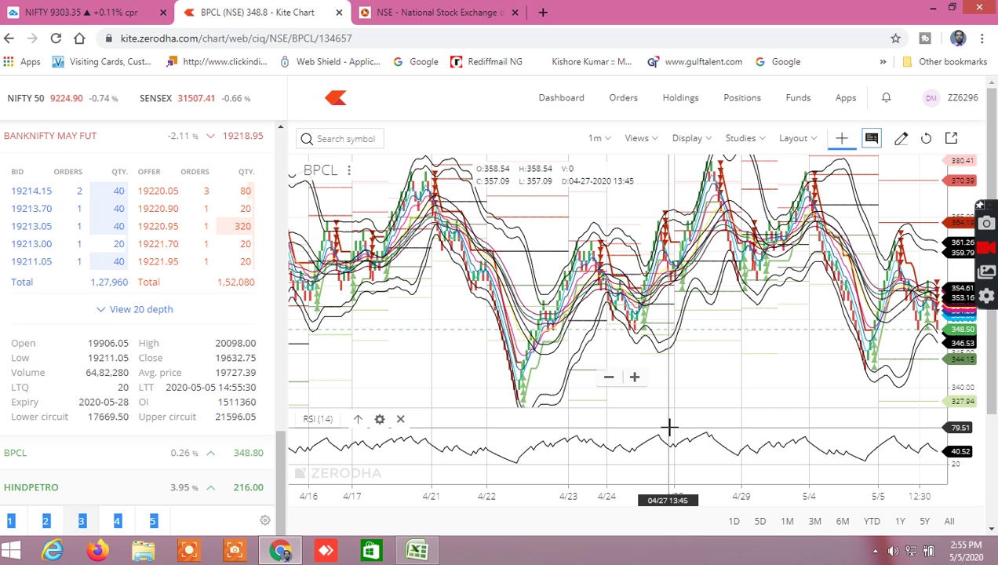
pyautogui.moveTo(145, 382)
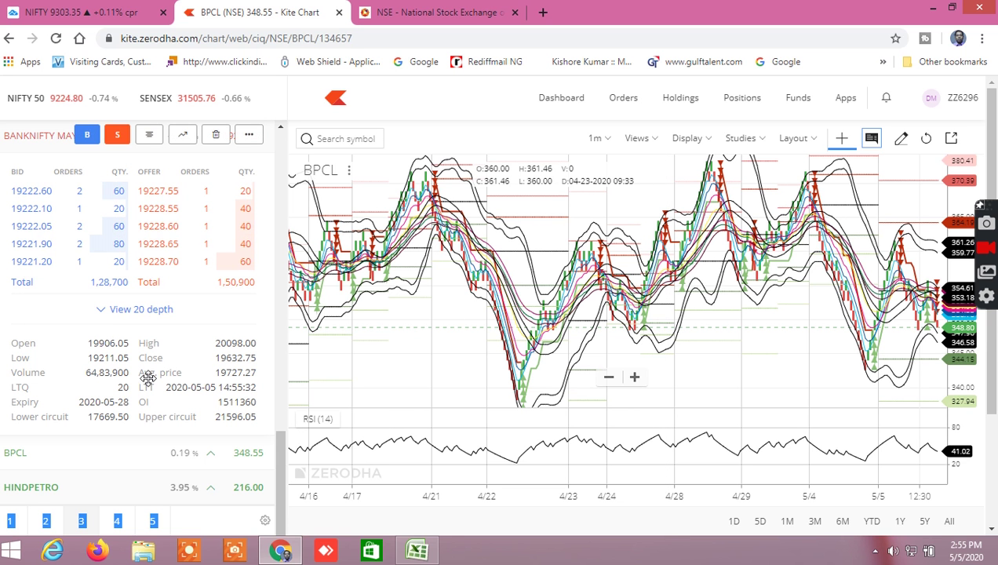
# Recheck the 45 and 67.5 degree Gann sell levels in Excel against the live BANKNIFTY MAY FUT quotes in Kite
pyautogui.click(417, 550)
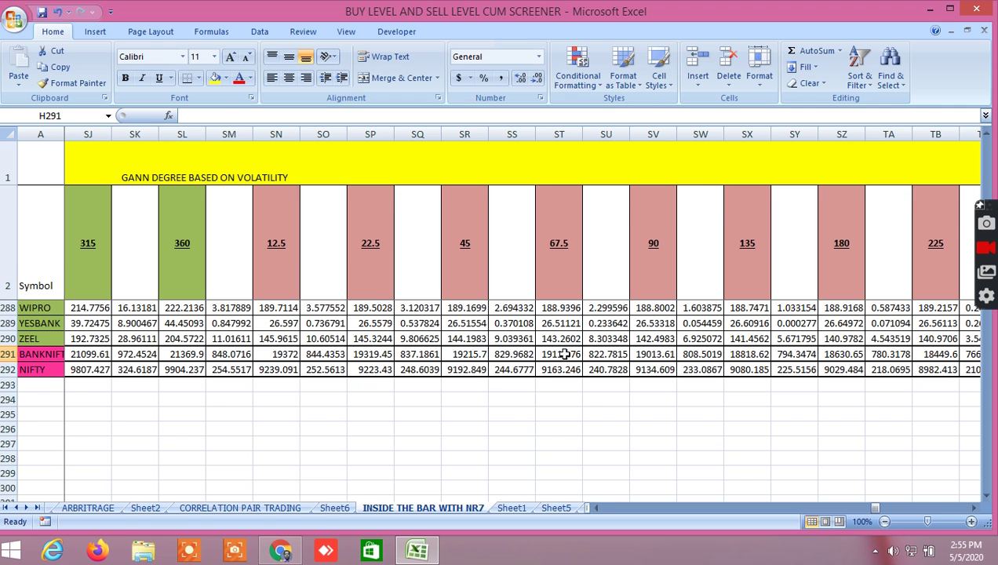
pyautogui.click(281, 550)
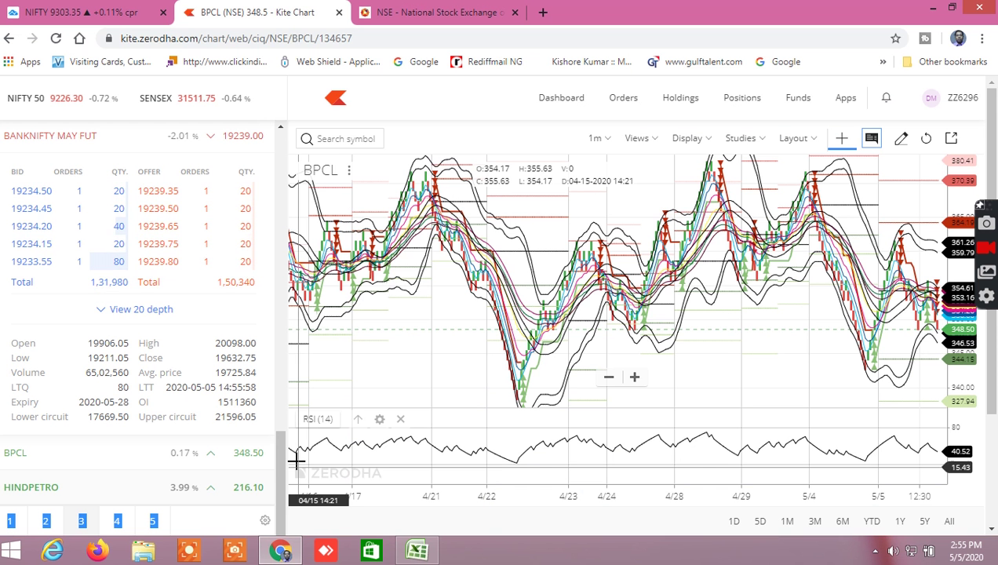
pyautogui.moveTo(125, 376)
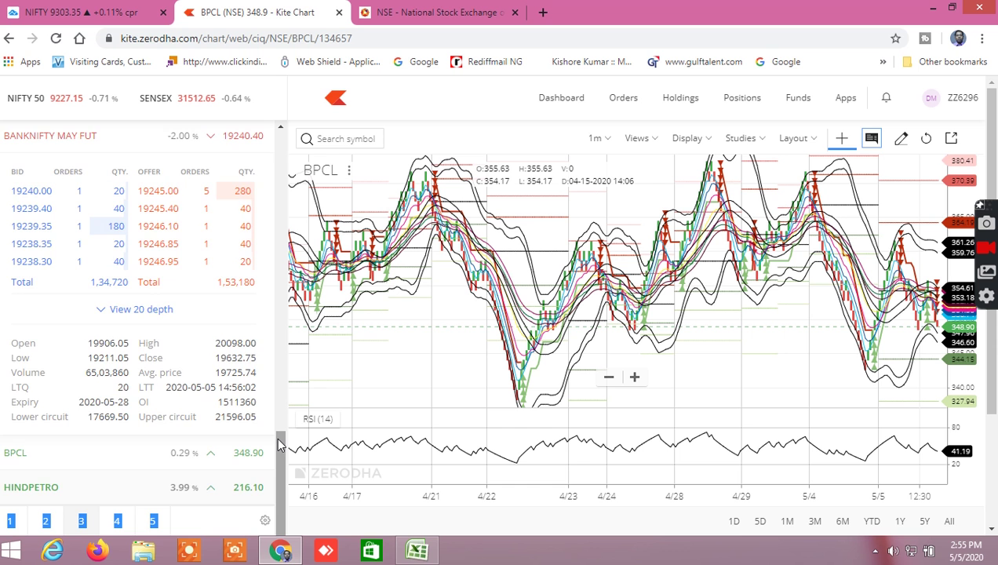
pyautogui.moveTo(276, 436); pyautogui.dragTo(268, 467)
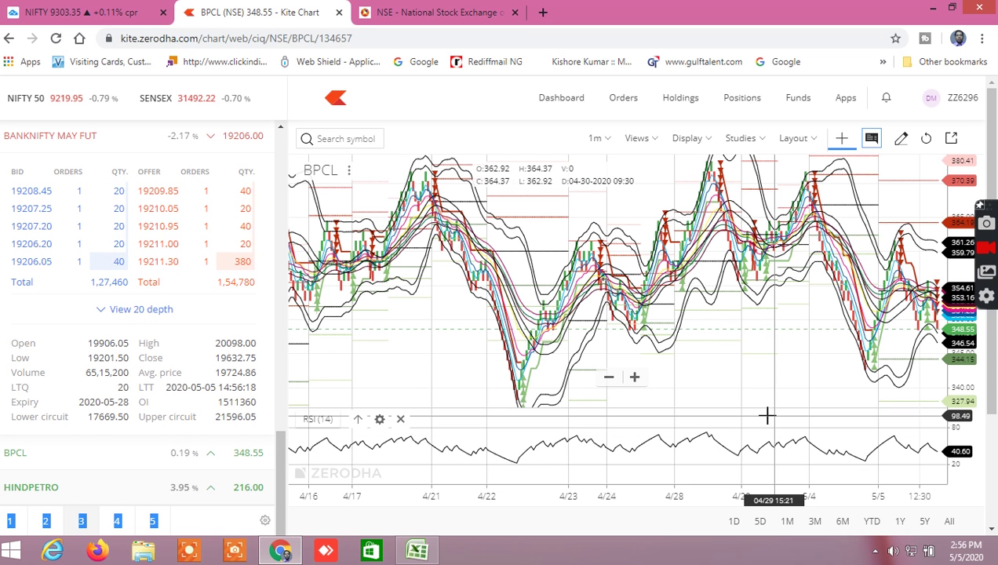
# Examine the BPCL one-minute chart closely over the 4 and 5 May sessions
pyautogui.scroll(-2, 765, 416)
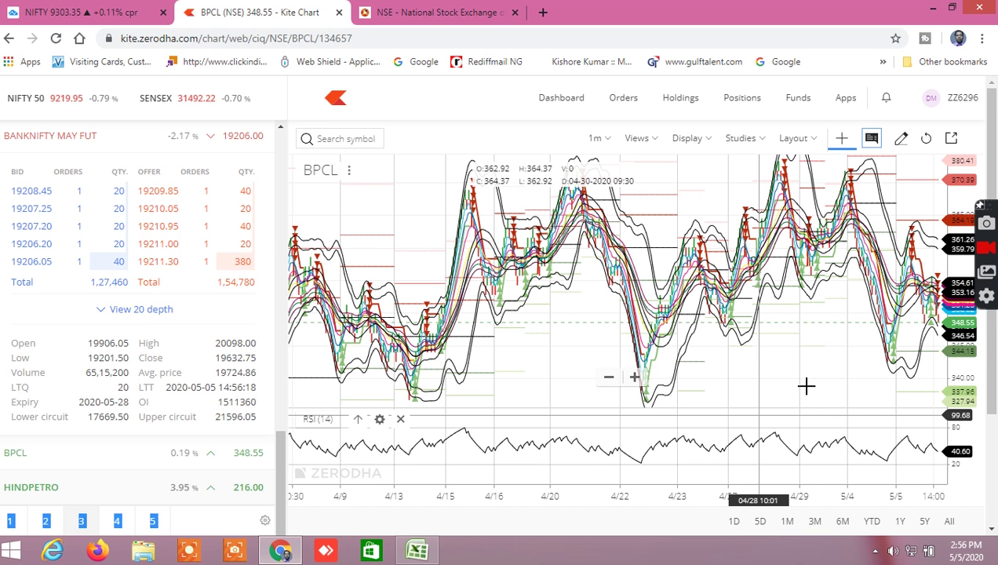
pyautogui.scroll(3, 806, 385)
pyautogui.scroll(3, 806, 385)
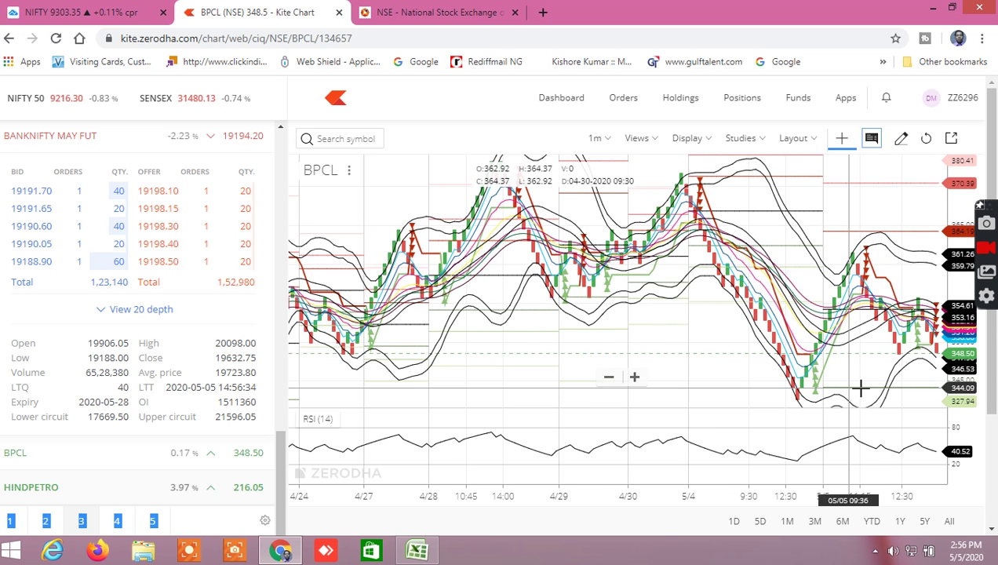
pyautogui.scroll(3, 869, 390)
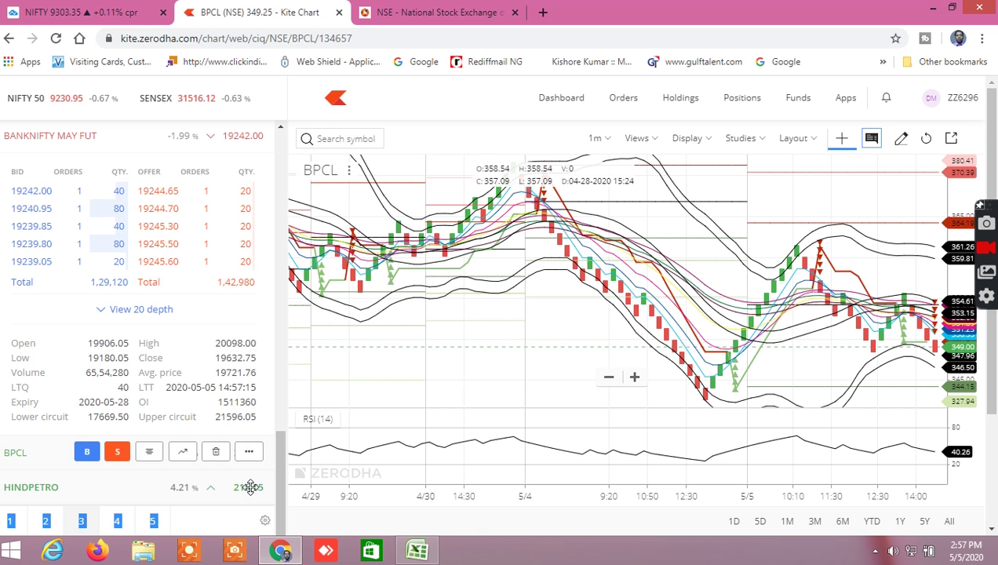
# Monitor the BANKNIFTY MAY FUT depth in the watchlist and check the NIFTY MAY FUT quotes above it
pyautogui.moveTo(254, 493)
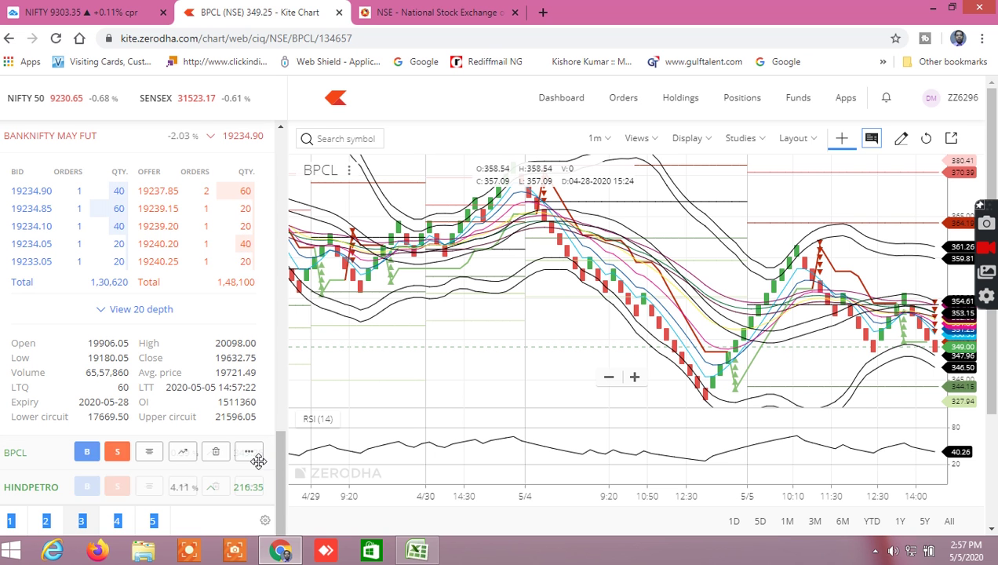
pyautogui.moveTo(271, 455)
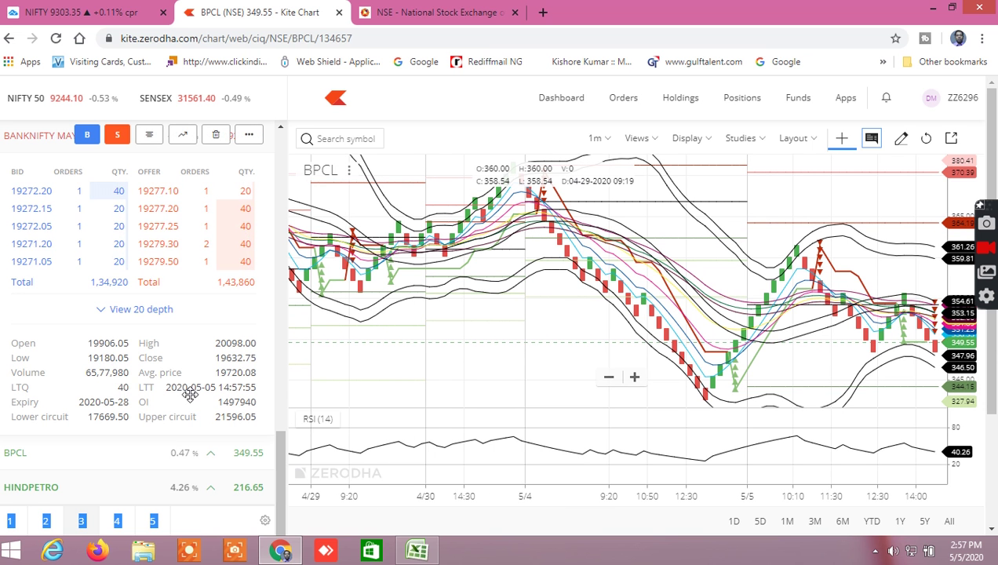
pyautogui.moveTo(280, 471); pyautogui.dragTo(278, 378)
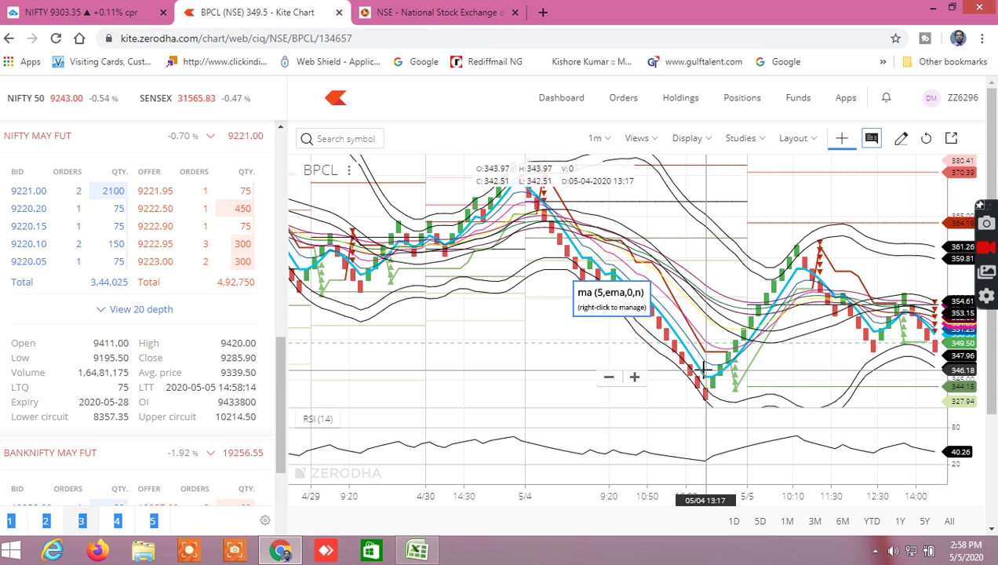
# Check the BANKNIFTY option chain on the NSE site for total call and put open interest and the strikes around 18500 to 21000
pyautogui.click(423, 12)
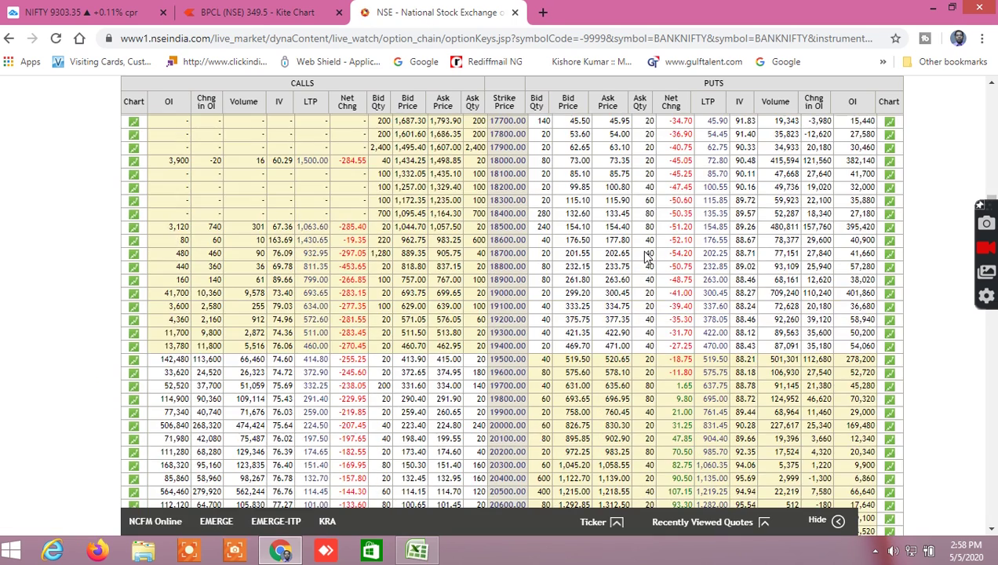
pyautogui.scroll(-8, 645, 259)
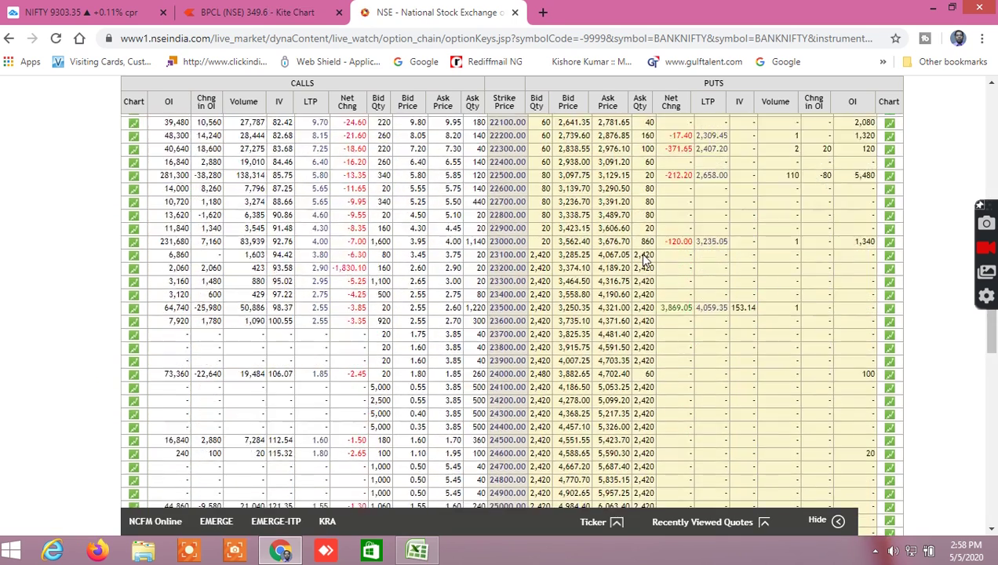
pyautogui.scroll(-9, 646, 259)
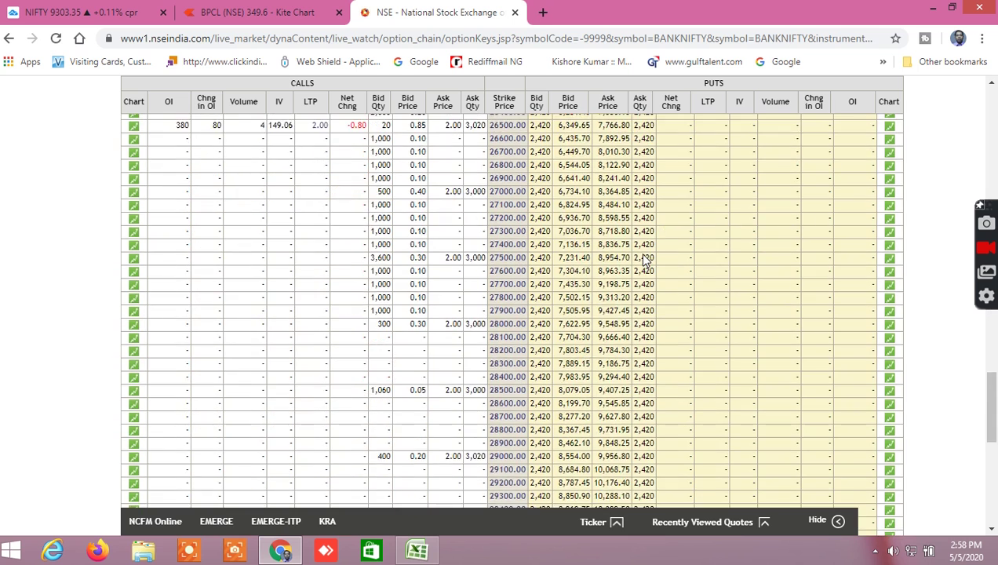
pyautogui.scroll(-5, 645, 259)
pyautogui.rightClick(646, 259)
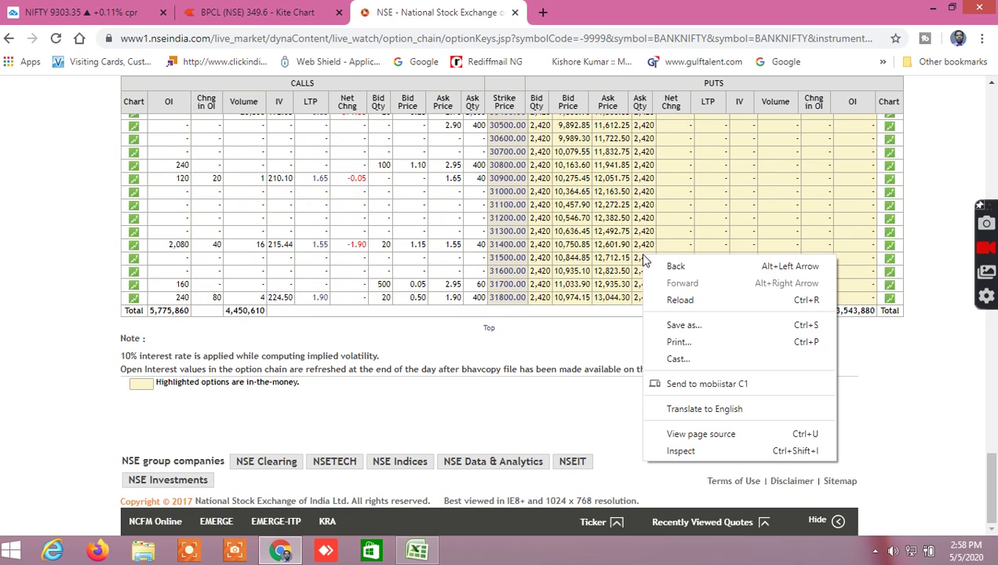
pyautogui.click(911, 238)
pyautogui.scroll(7, 867, 270)
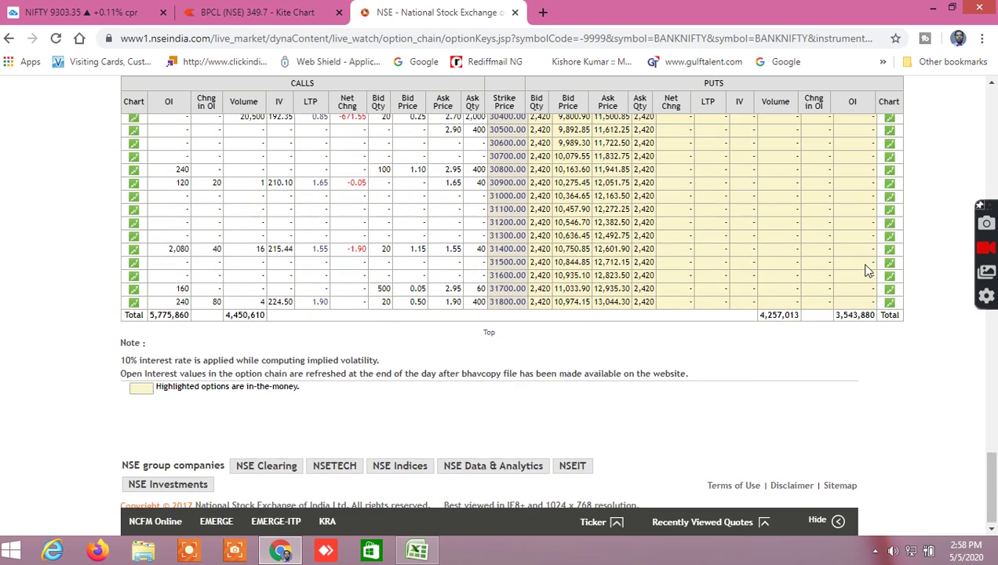
pyautogui.scroll(8, 754, 284)
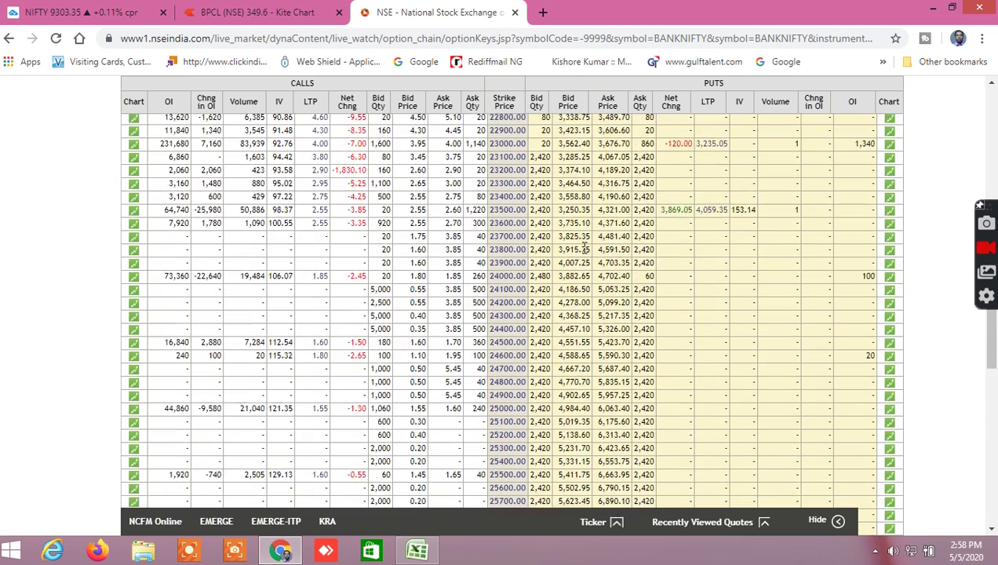
pyautogui.scroll(7, 582, 248)
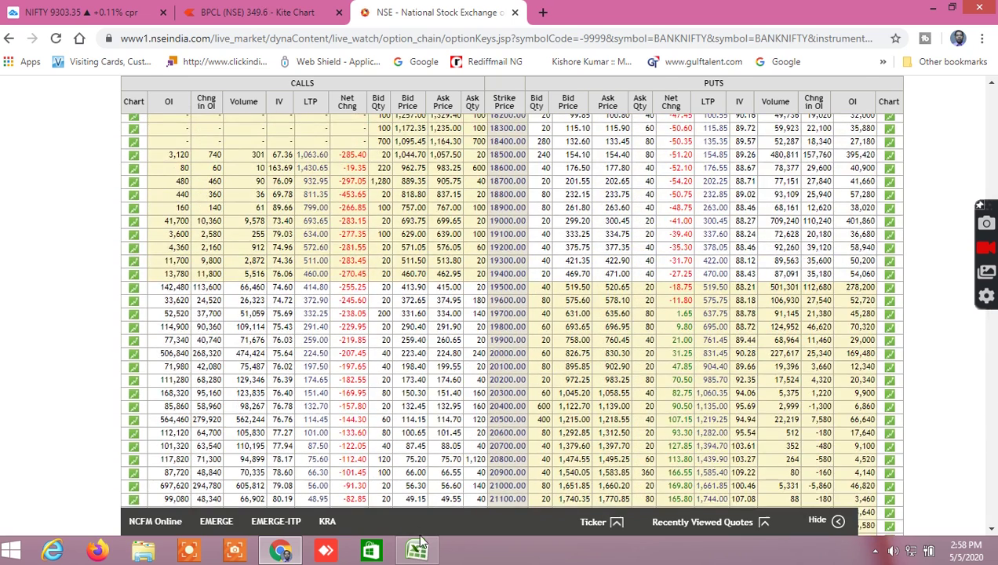
# Return to the Excel screener and show the CURRENT DAY price columns for the BANKNIFTY and NIFTY rows
pyautogui.click(416, 548)
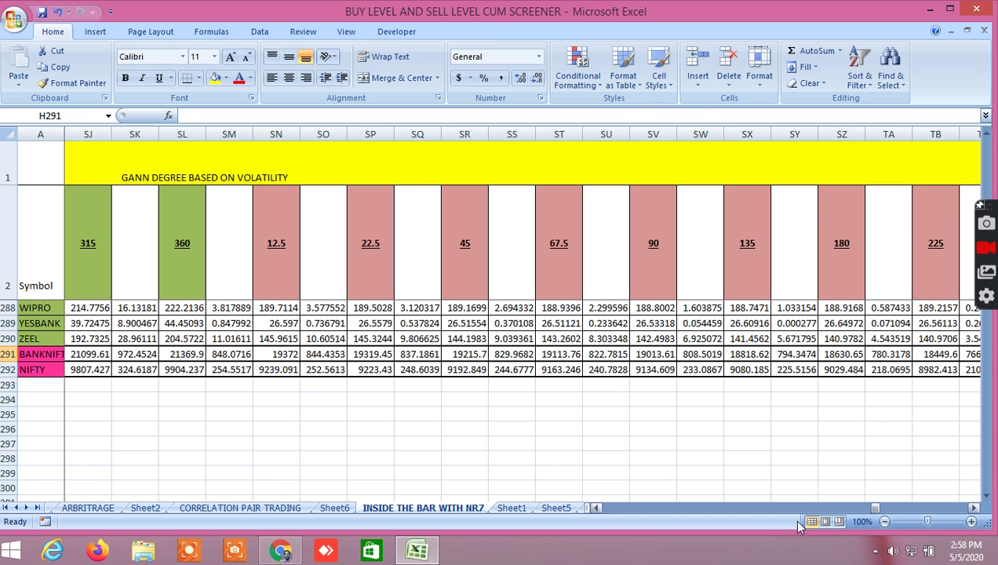
pyautogui.moveTo(877, 509); pyautogui.dragTo(602, 518)
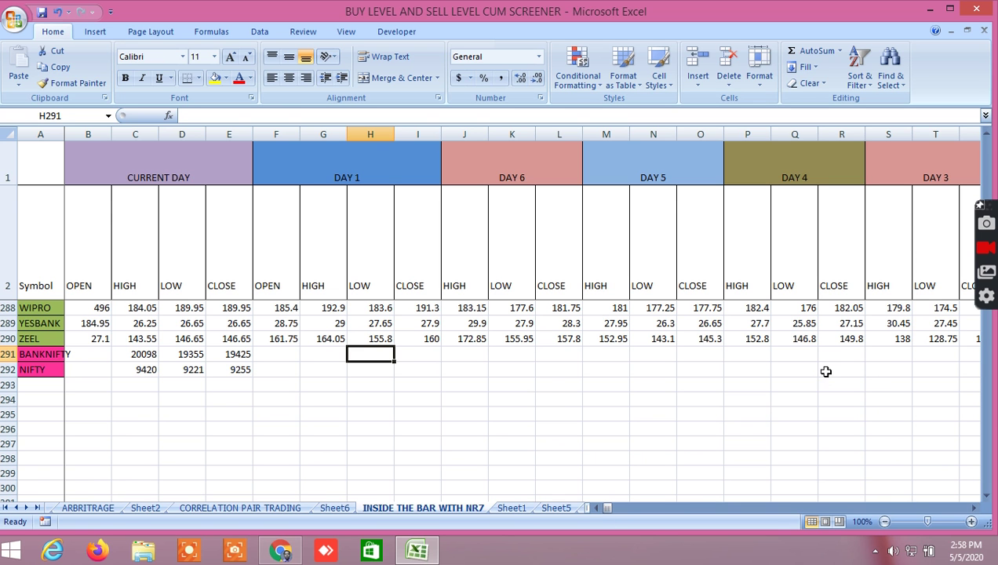